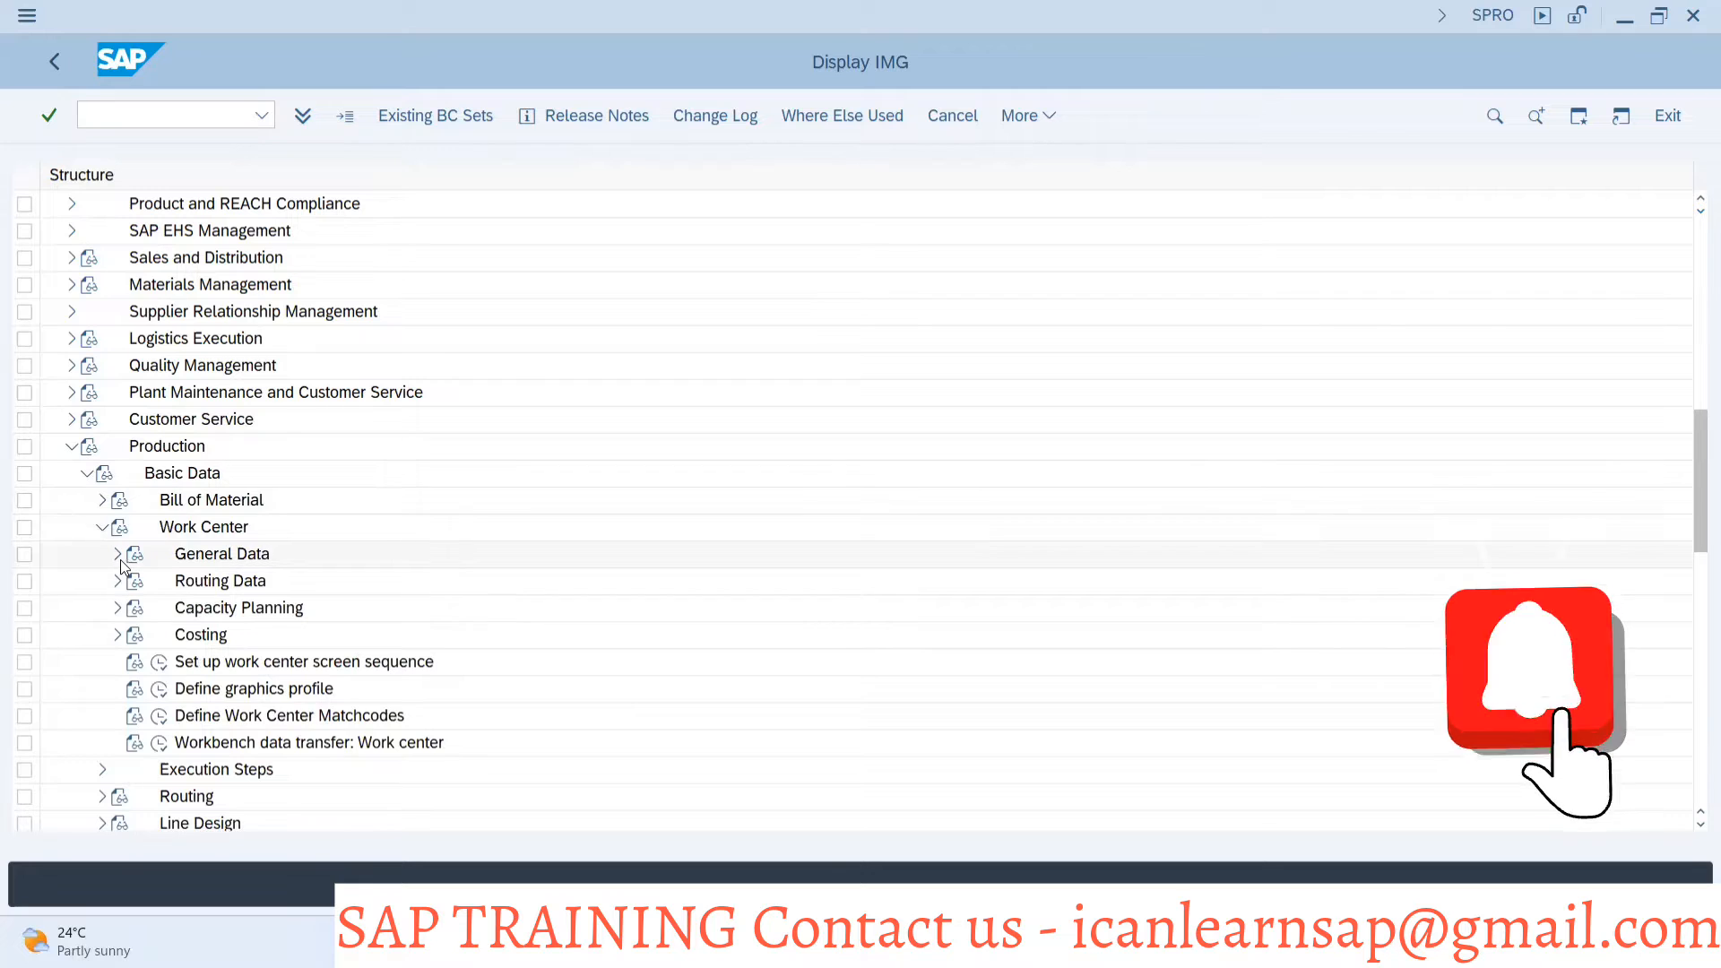
# Open the Define work center category activity under General Data and compare it with the configuration path slide
pyautogui.click(117, 554)
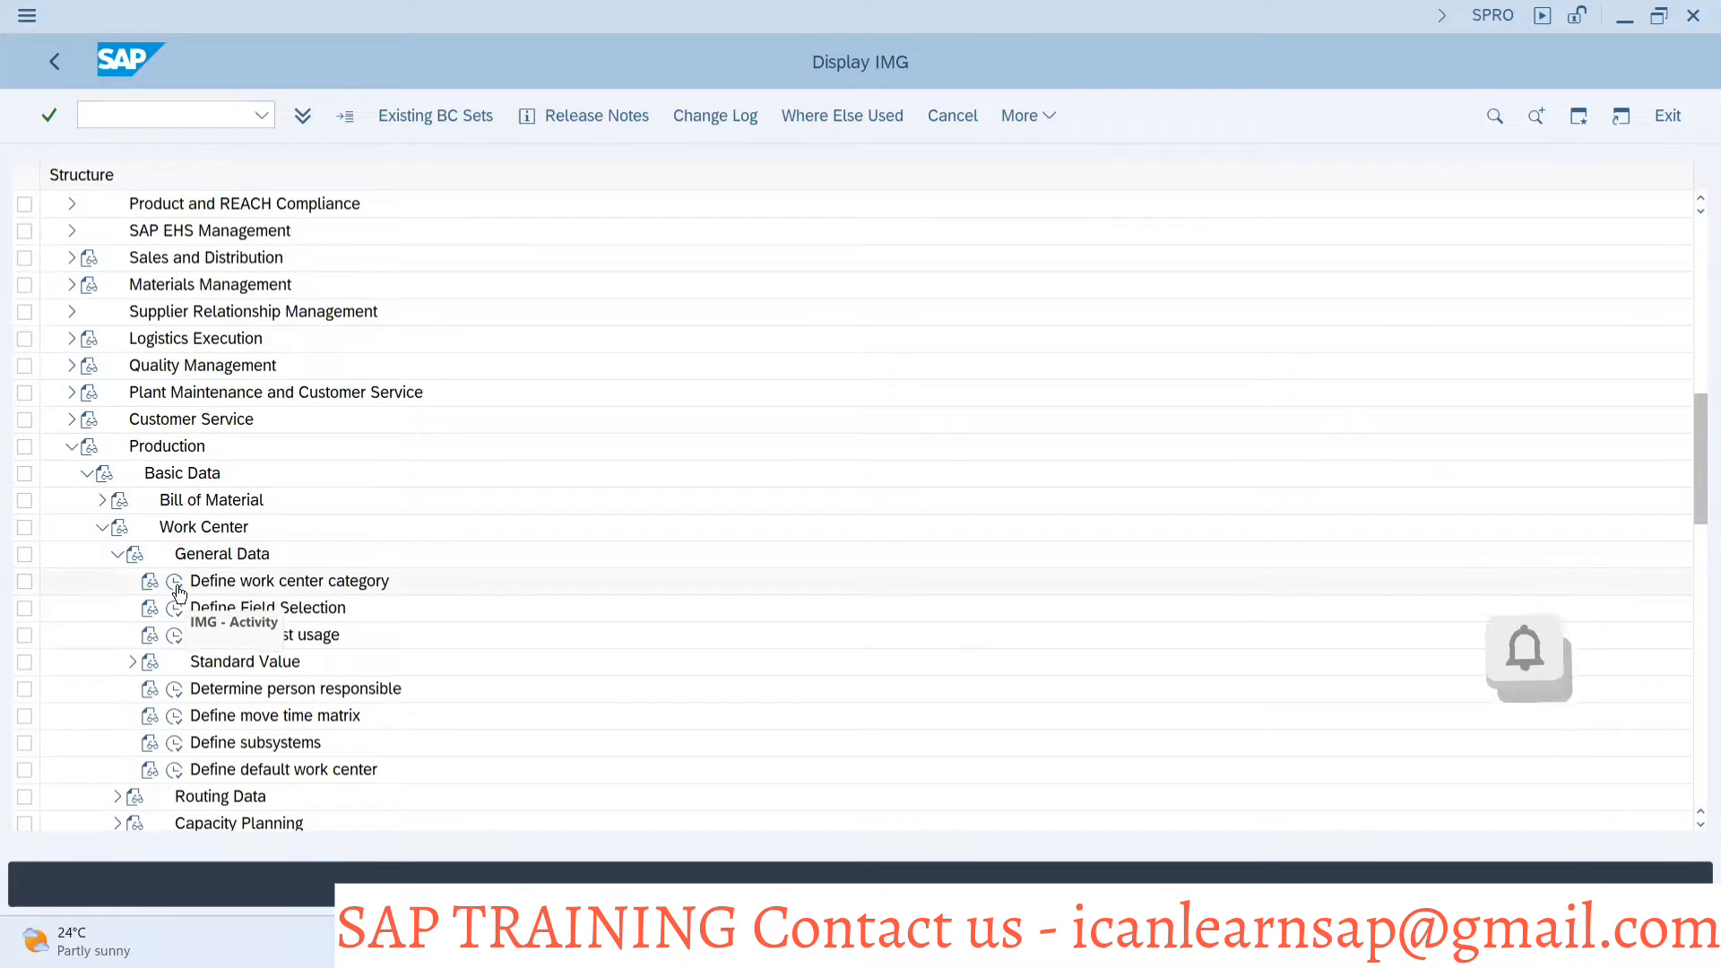
pyautogui.click(175, 581)
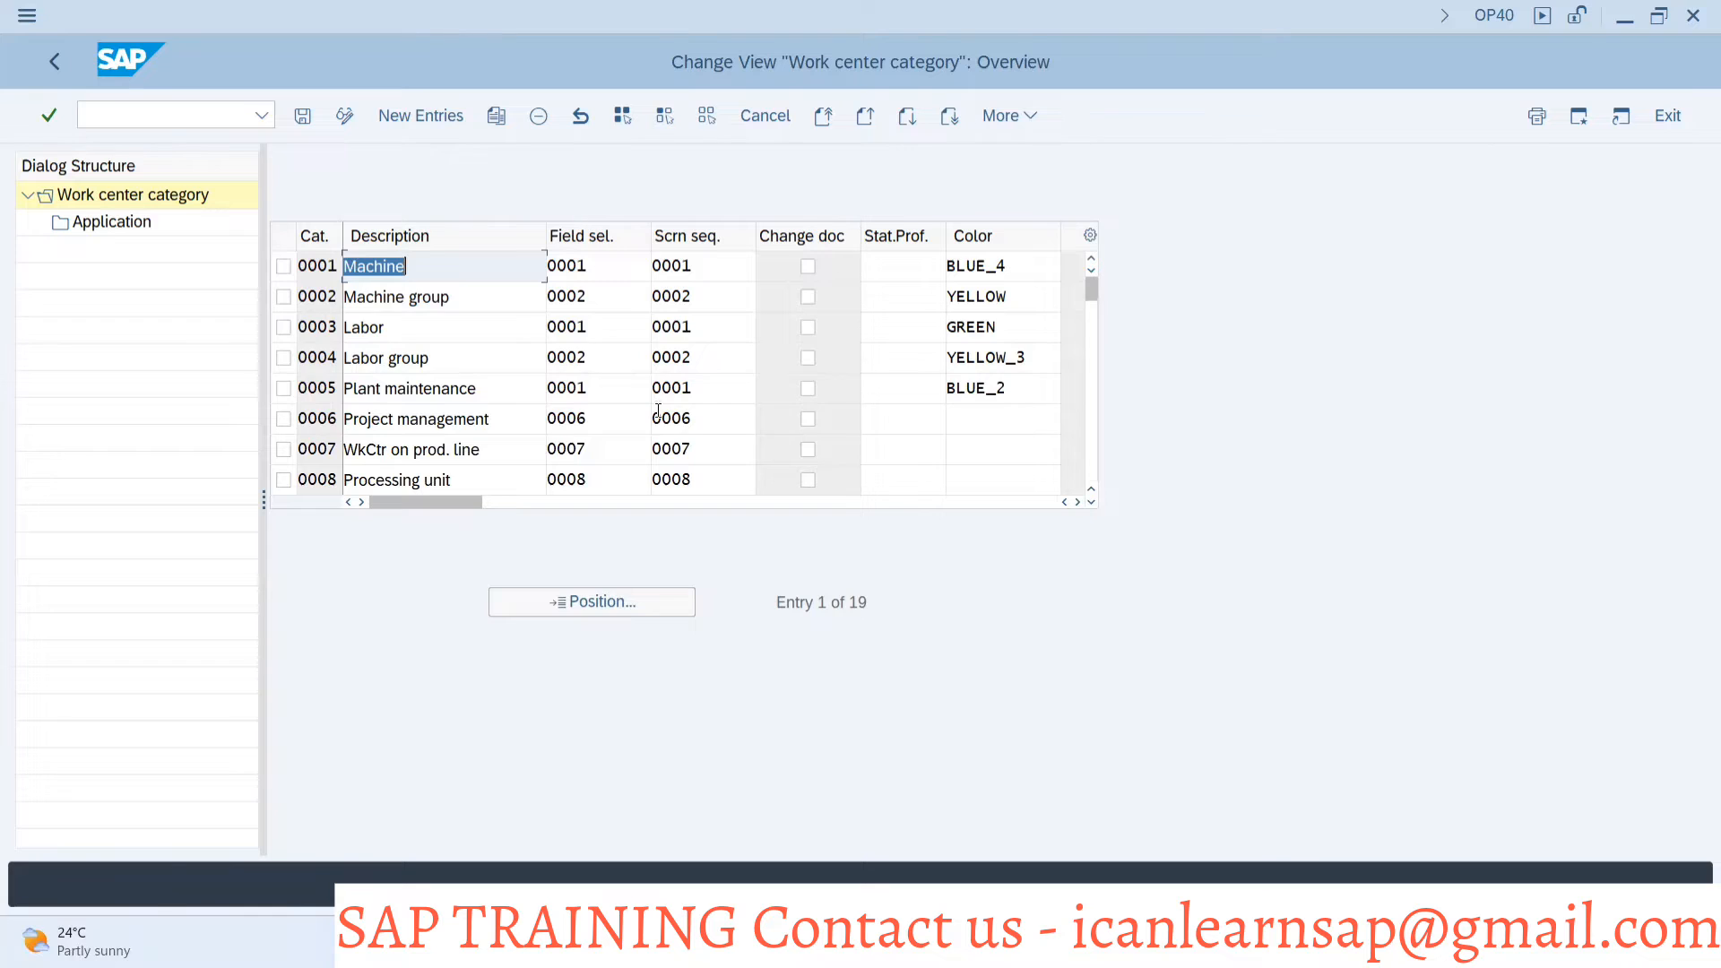
pyautogui.hotkey('alt', 'Tab')
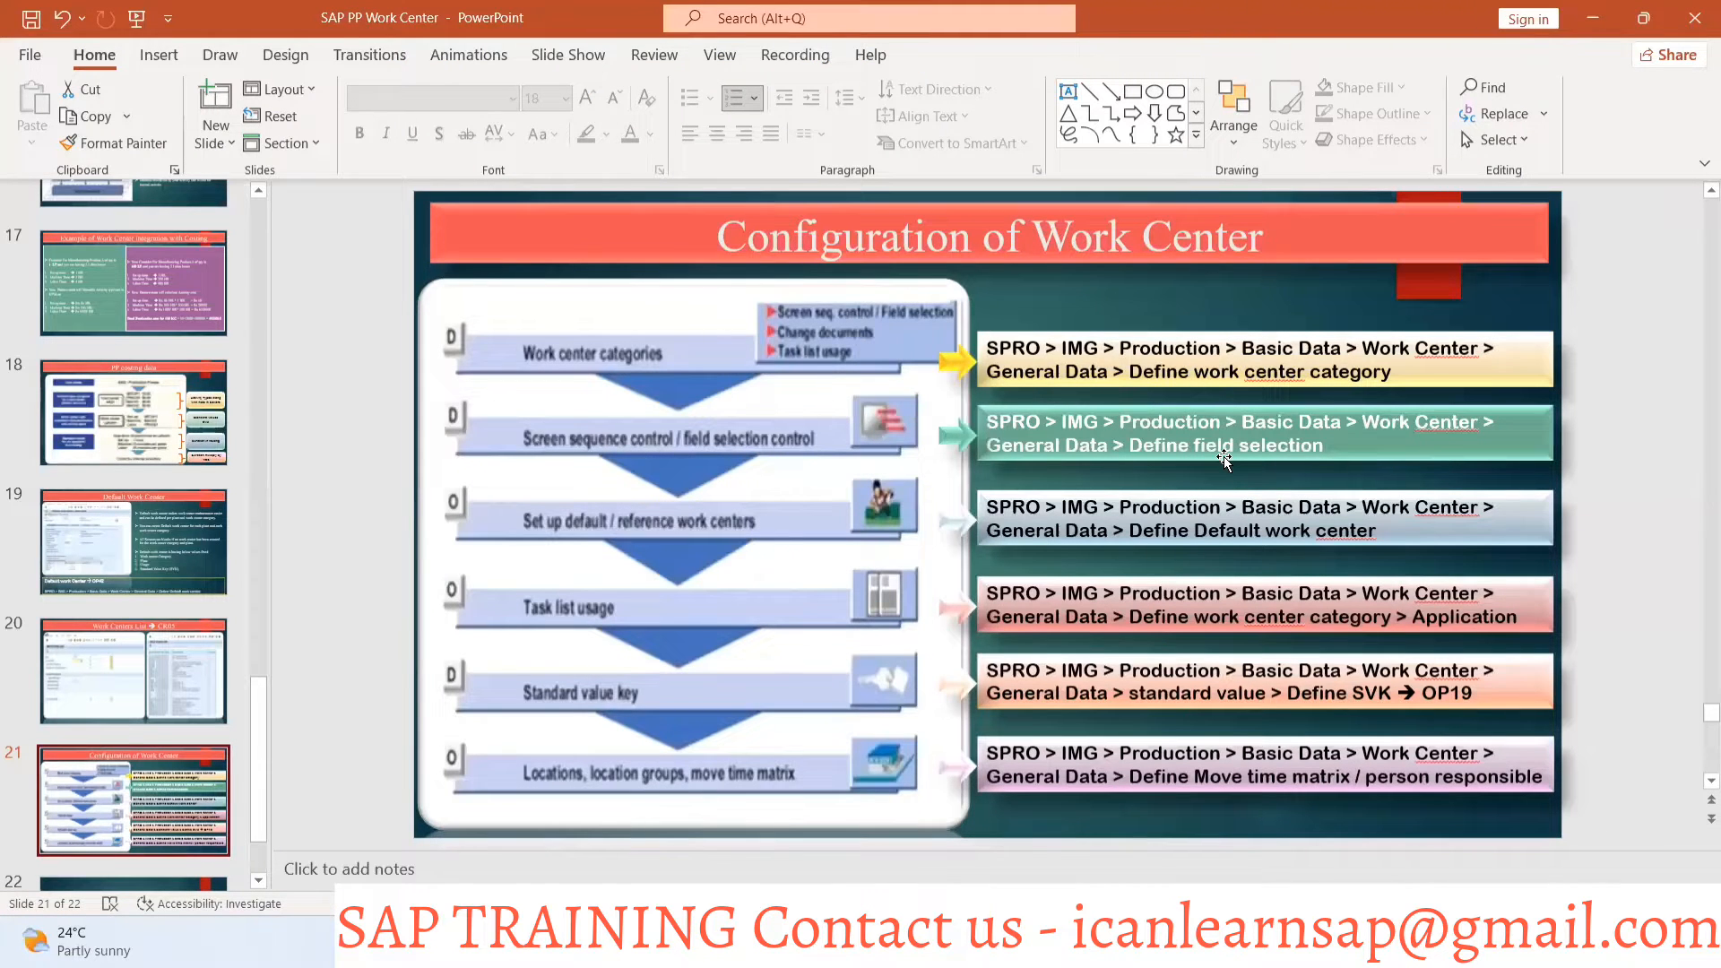
pyautogui.hotkey('alt', 'Tab')
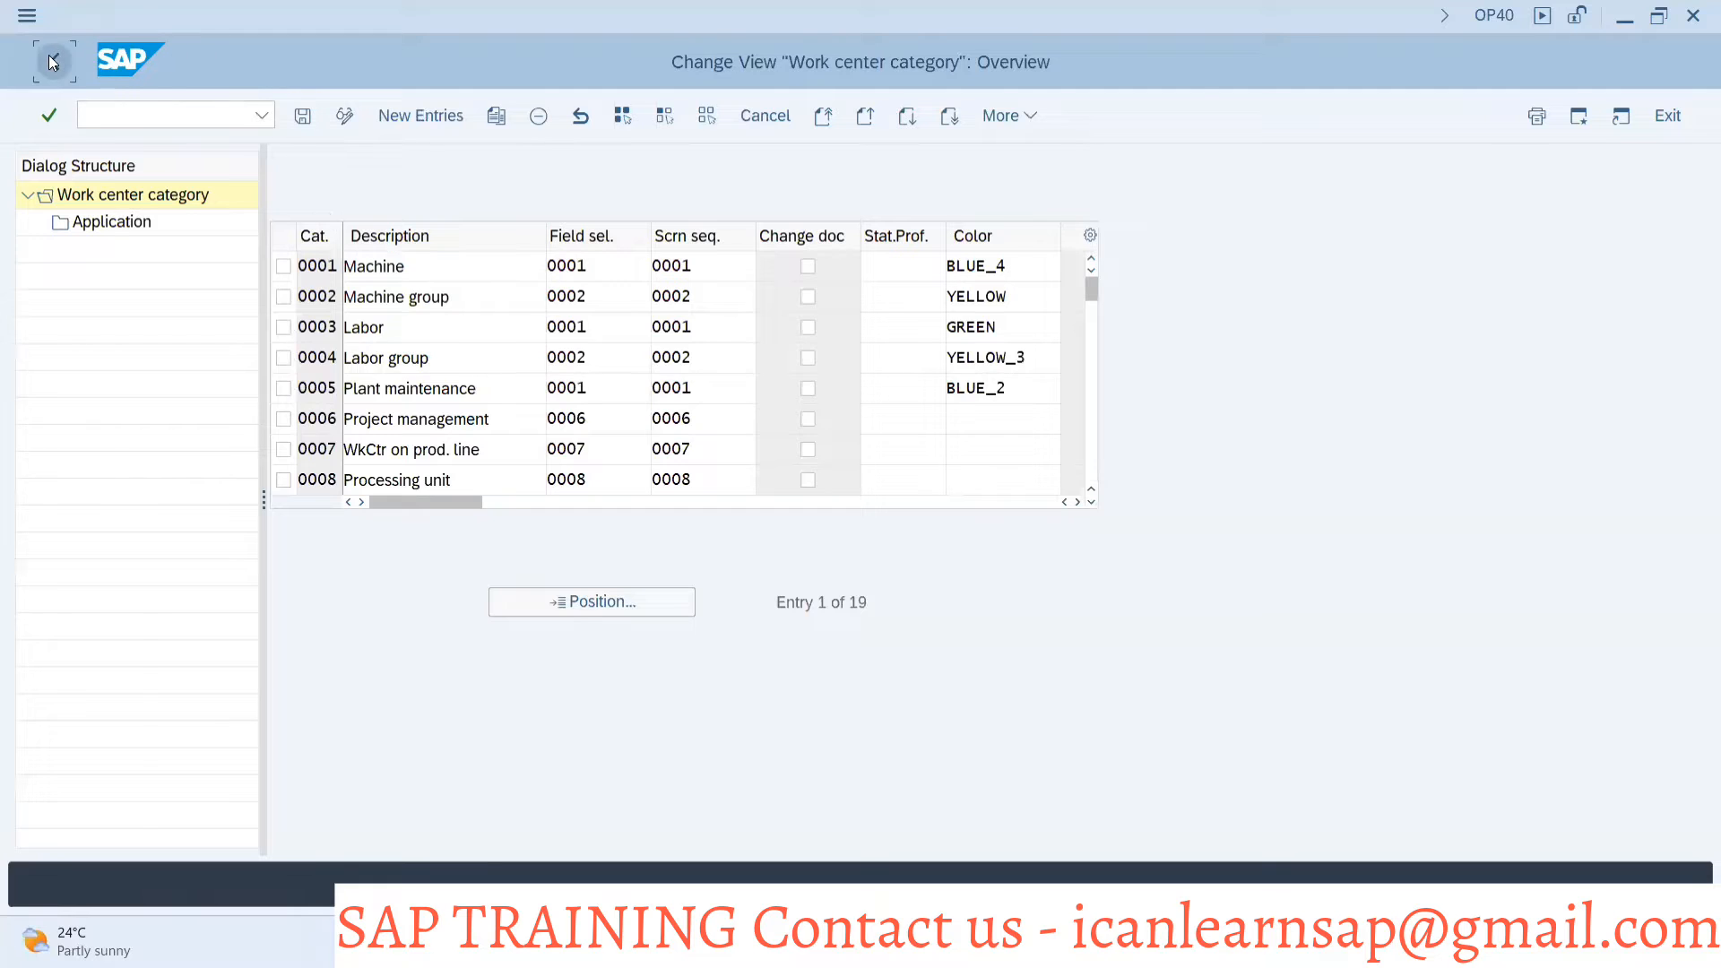
# Leave the work center category overview and open the Basic data screen group in Define Field Selection
pyautogui.click(51, 59)
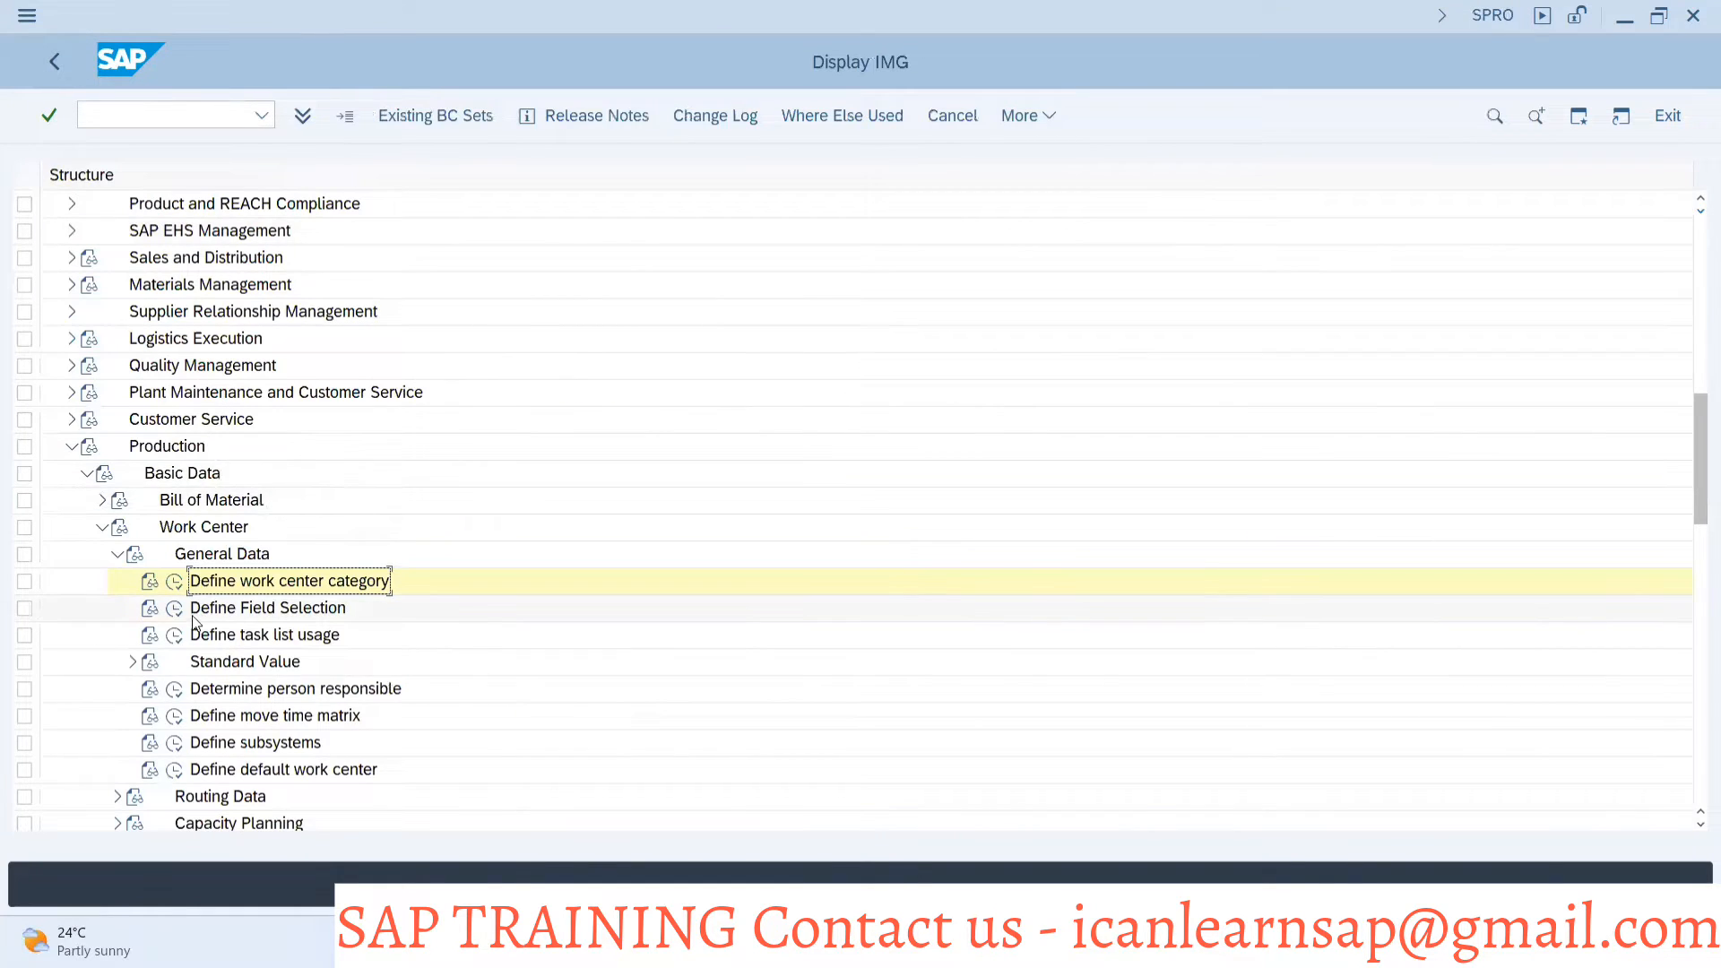
pyautogui.click(175, 609)
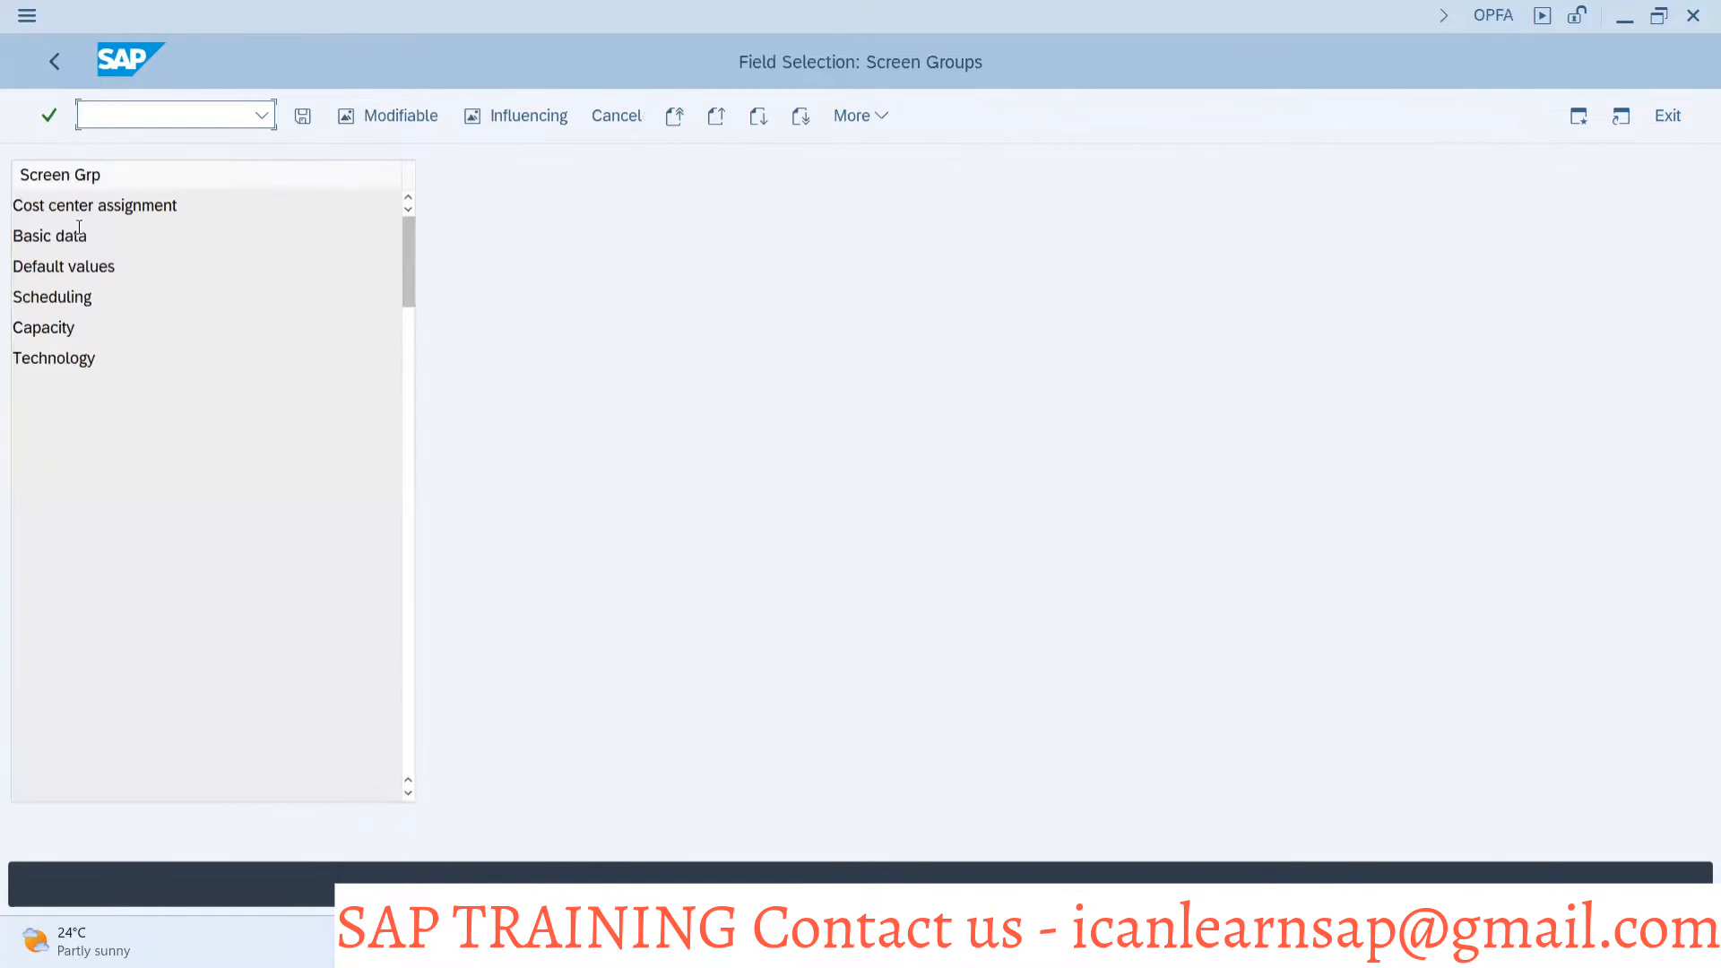
pyautogui.doubleClick(67, 235)
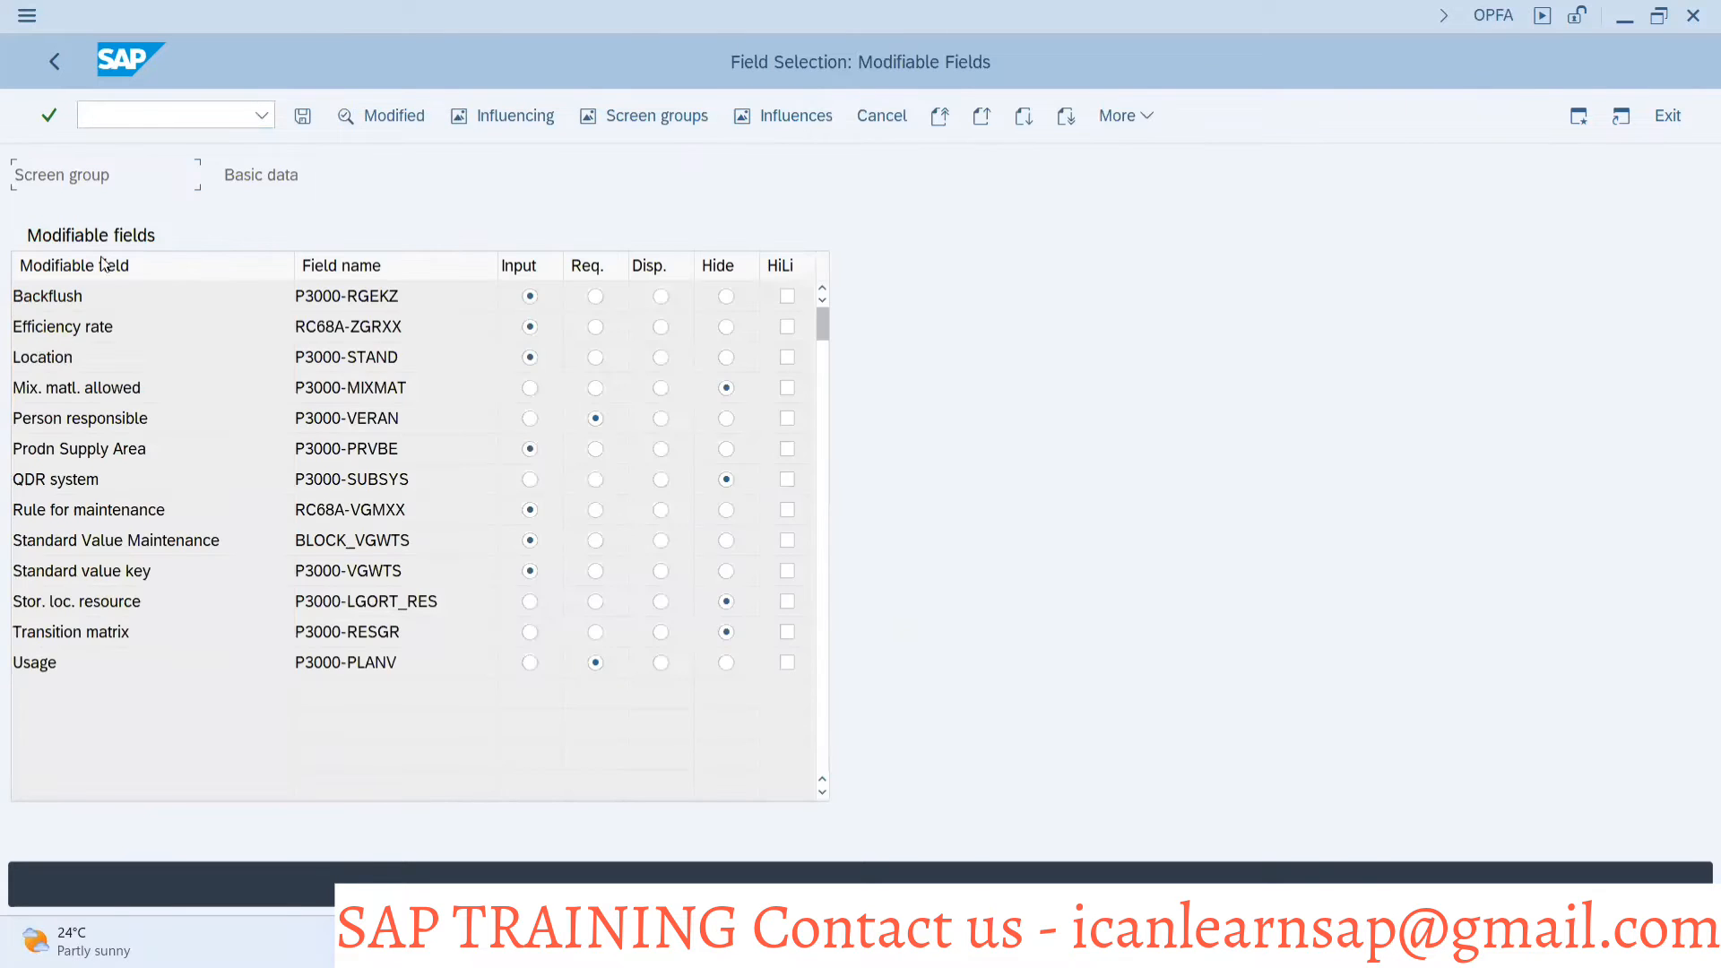
# In the other SAP session, open work center PLS-MOLD of plant 1000 with transaction CR02 and examine its Supply Area and Usage fields
pyautogui.hotkey('alt', 'Tab')
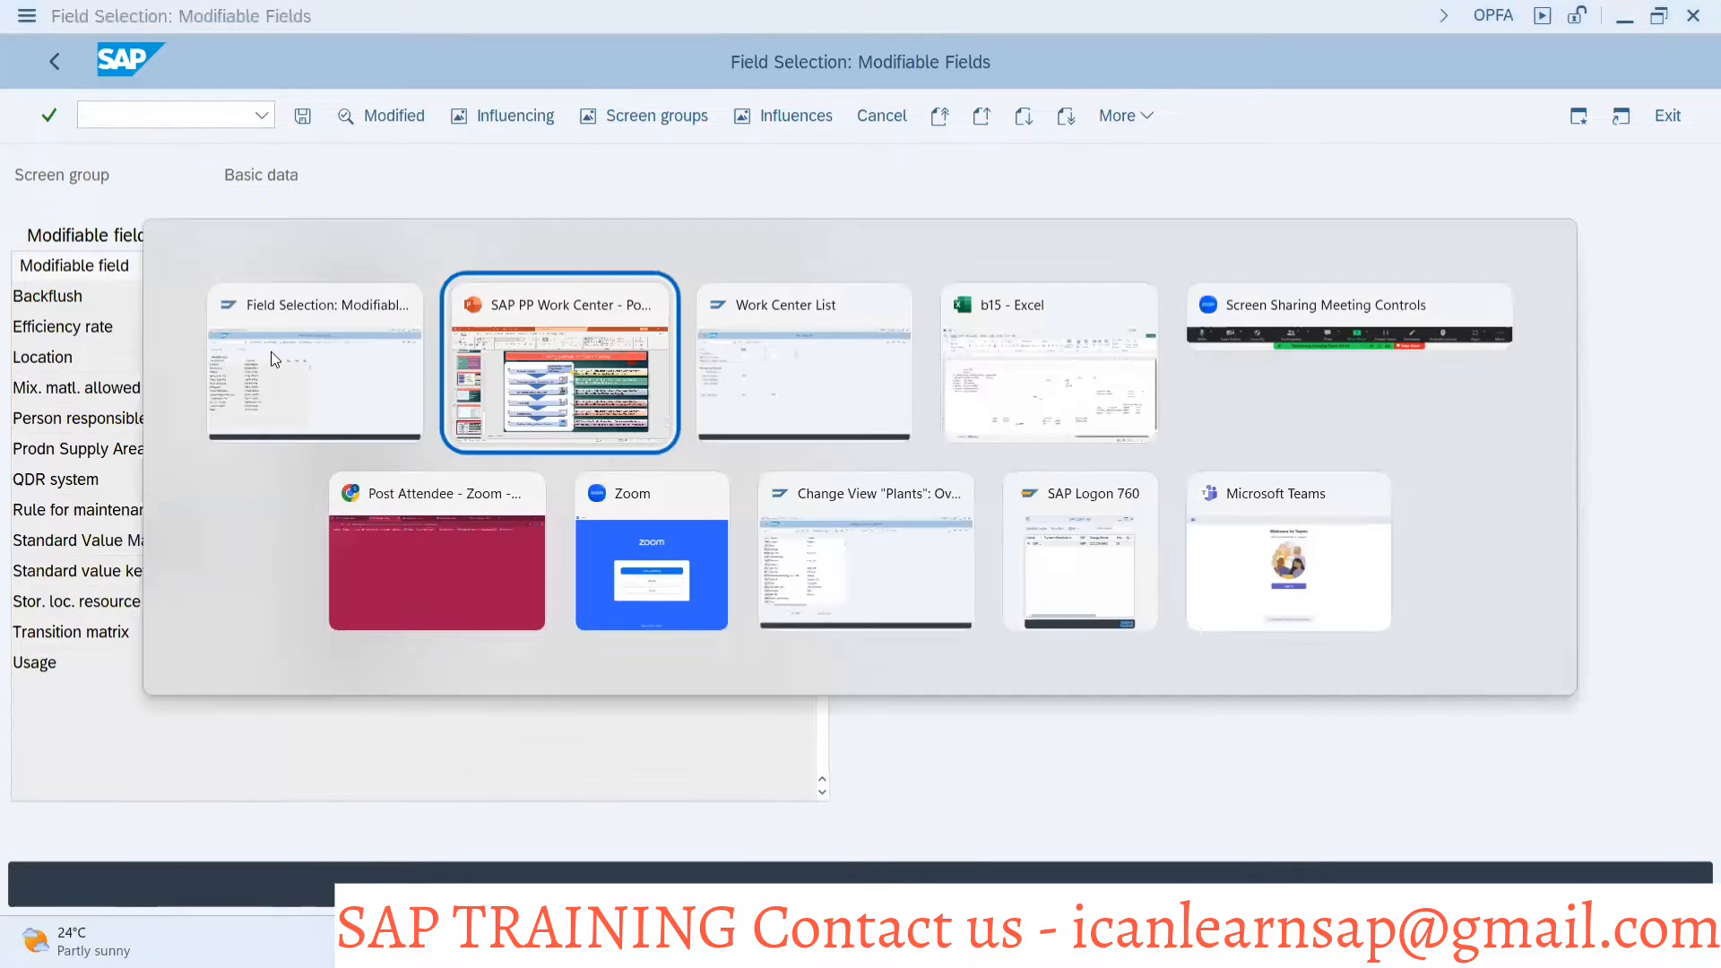
pyautogui.hotkey('alt', 'Tab')
pyautogui.click(107, 114)
pyautogui.write('/')
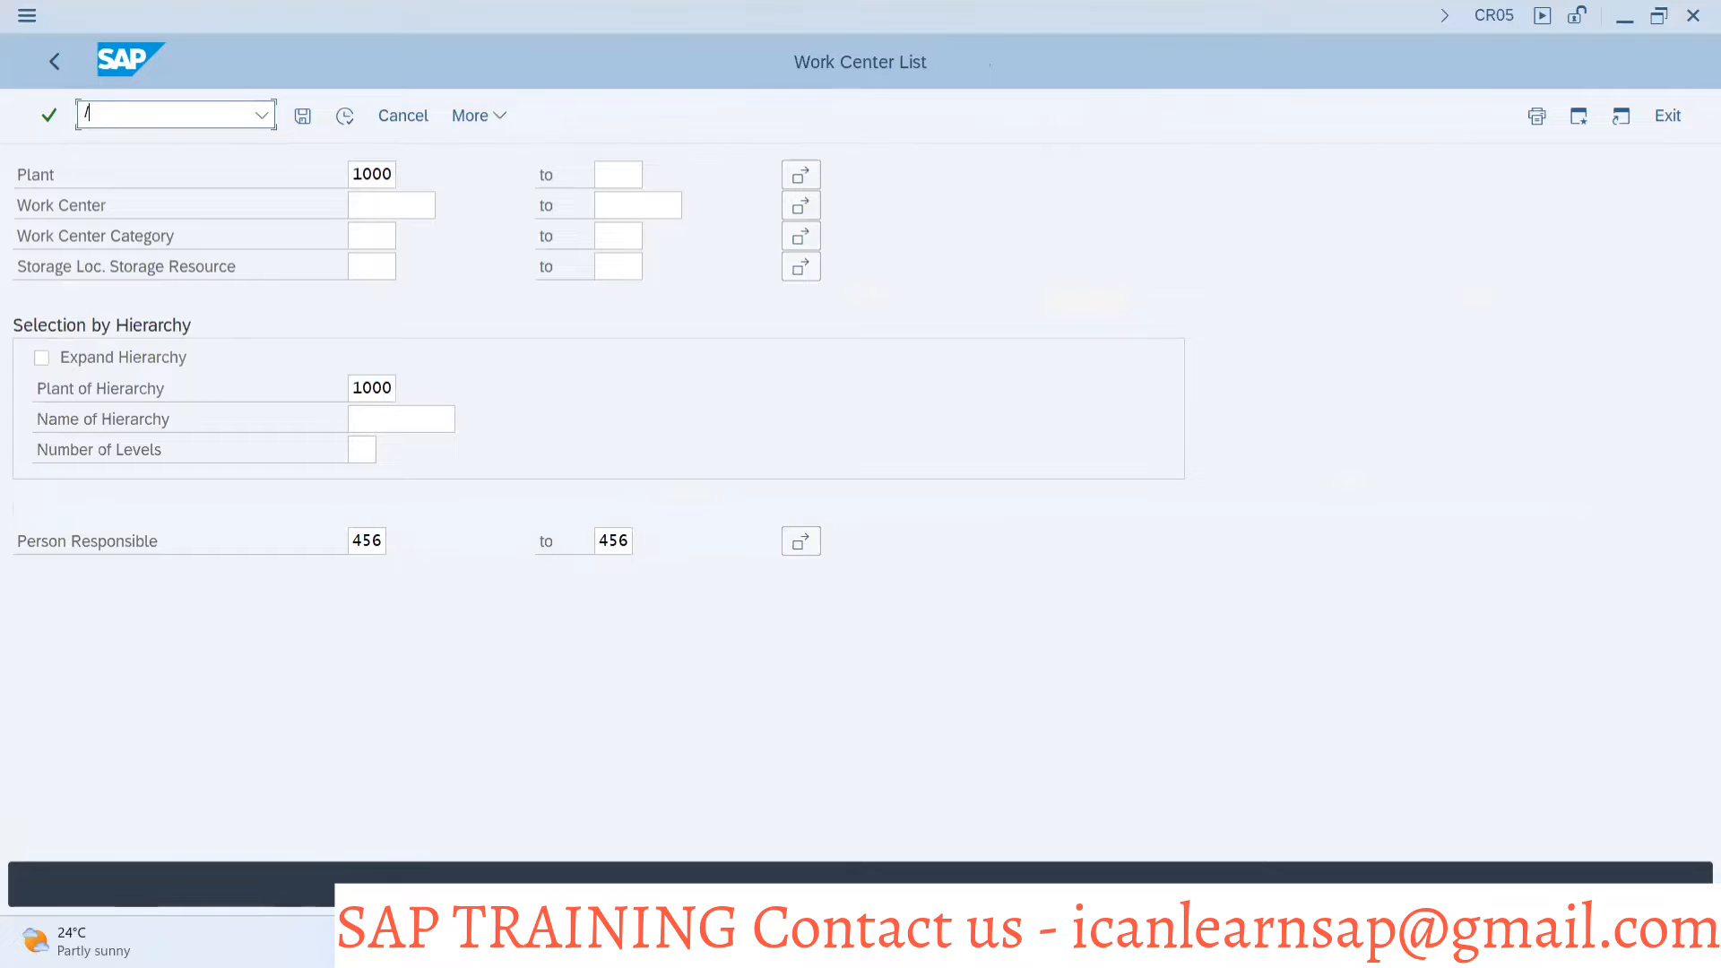
pyautogui.write('ncr02')
pyautogui.press('Return')
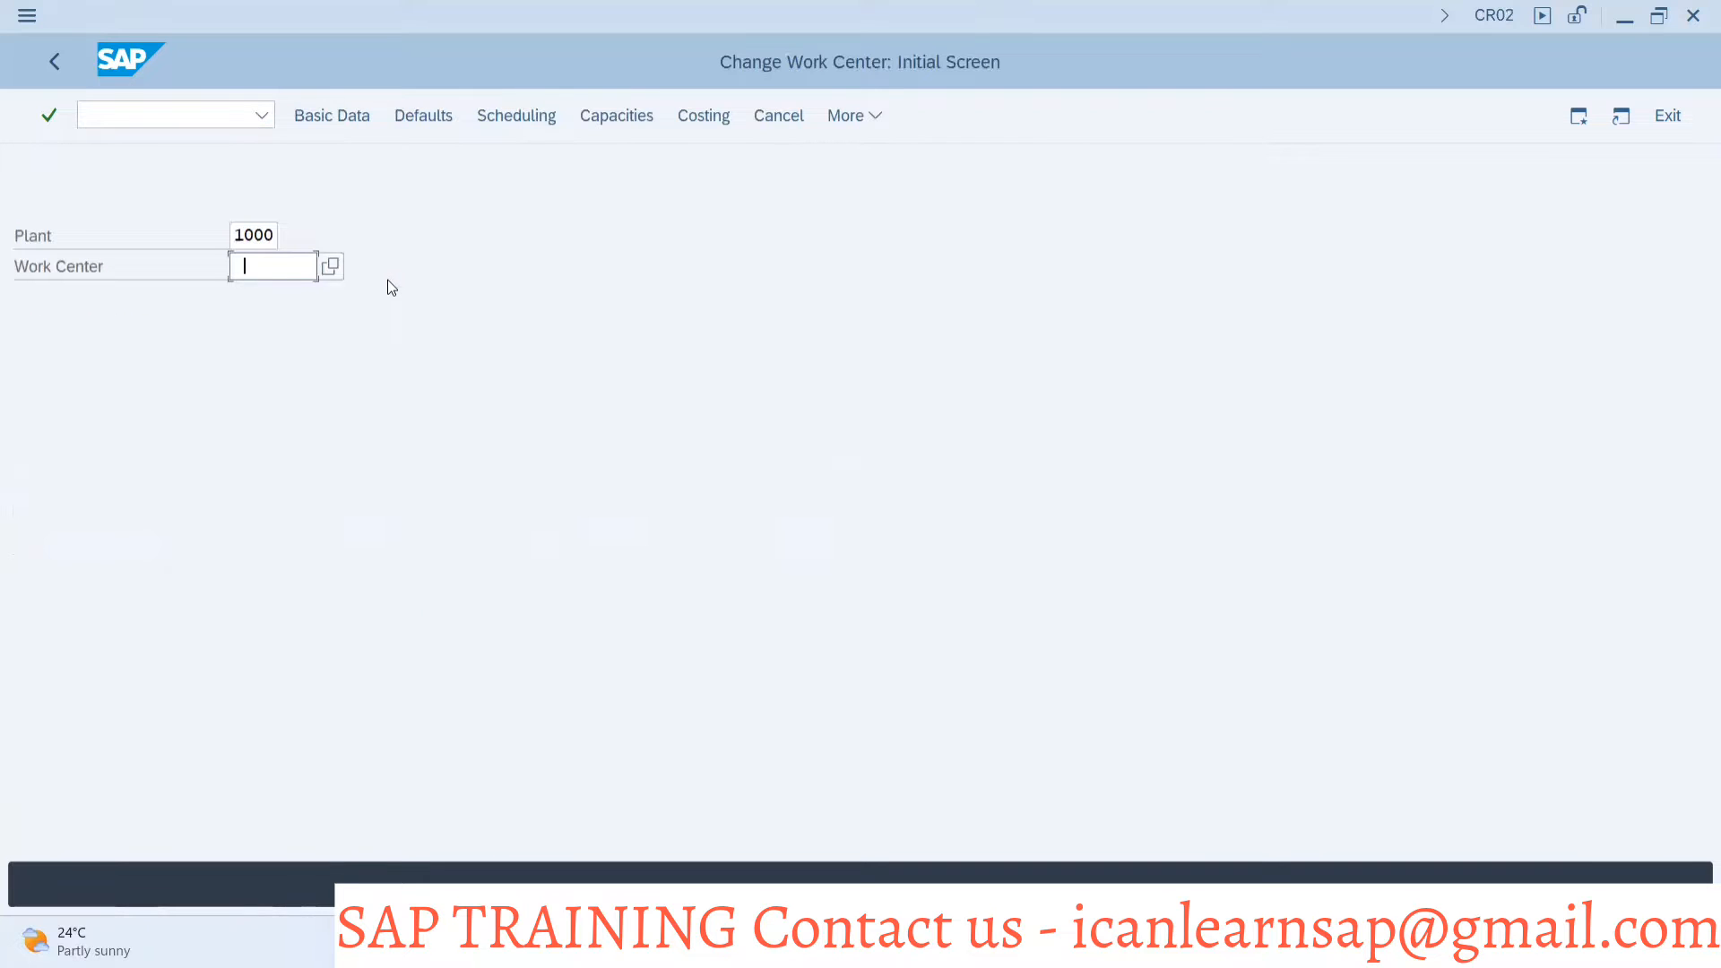
pyautogui.click(297, 334)
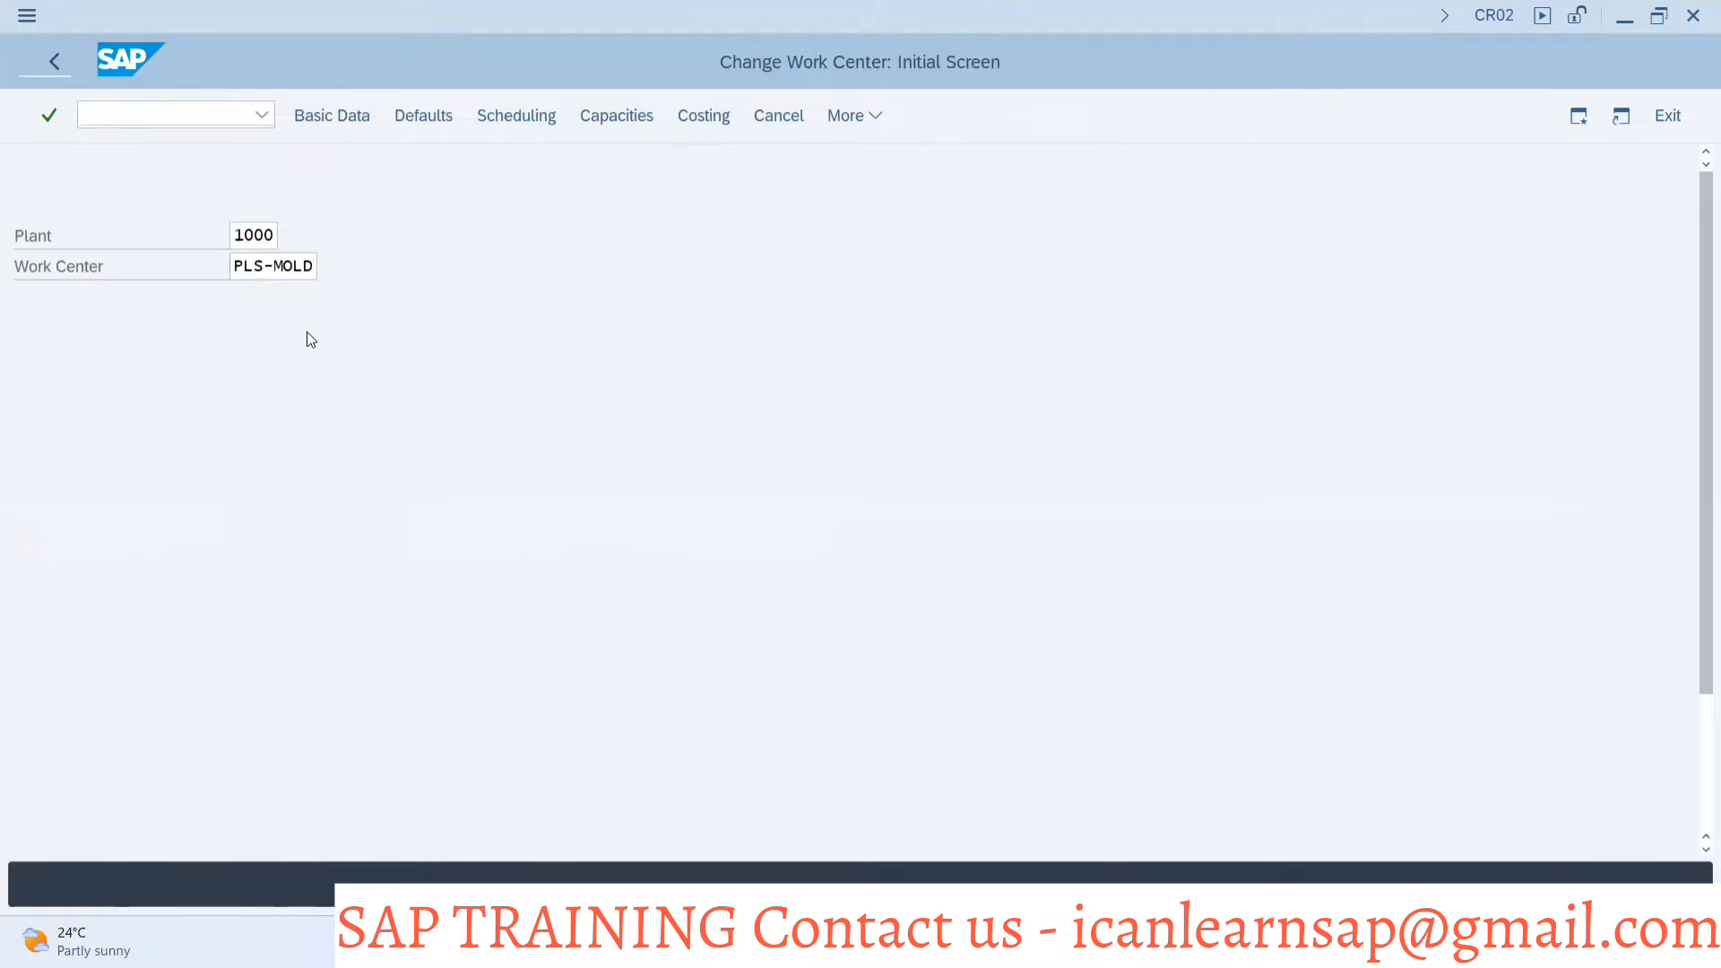
pyautogui.press('Return')
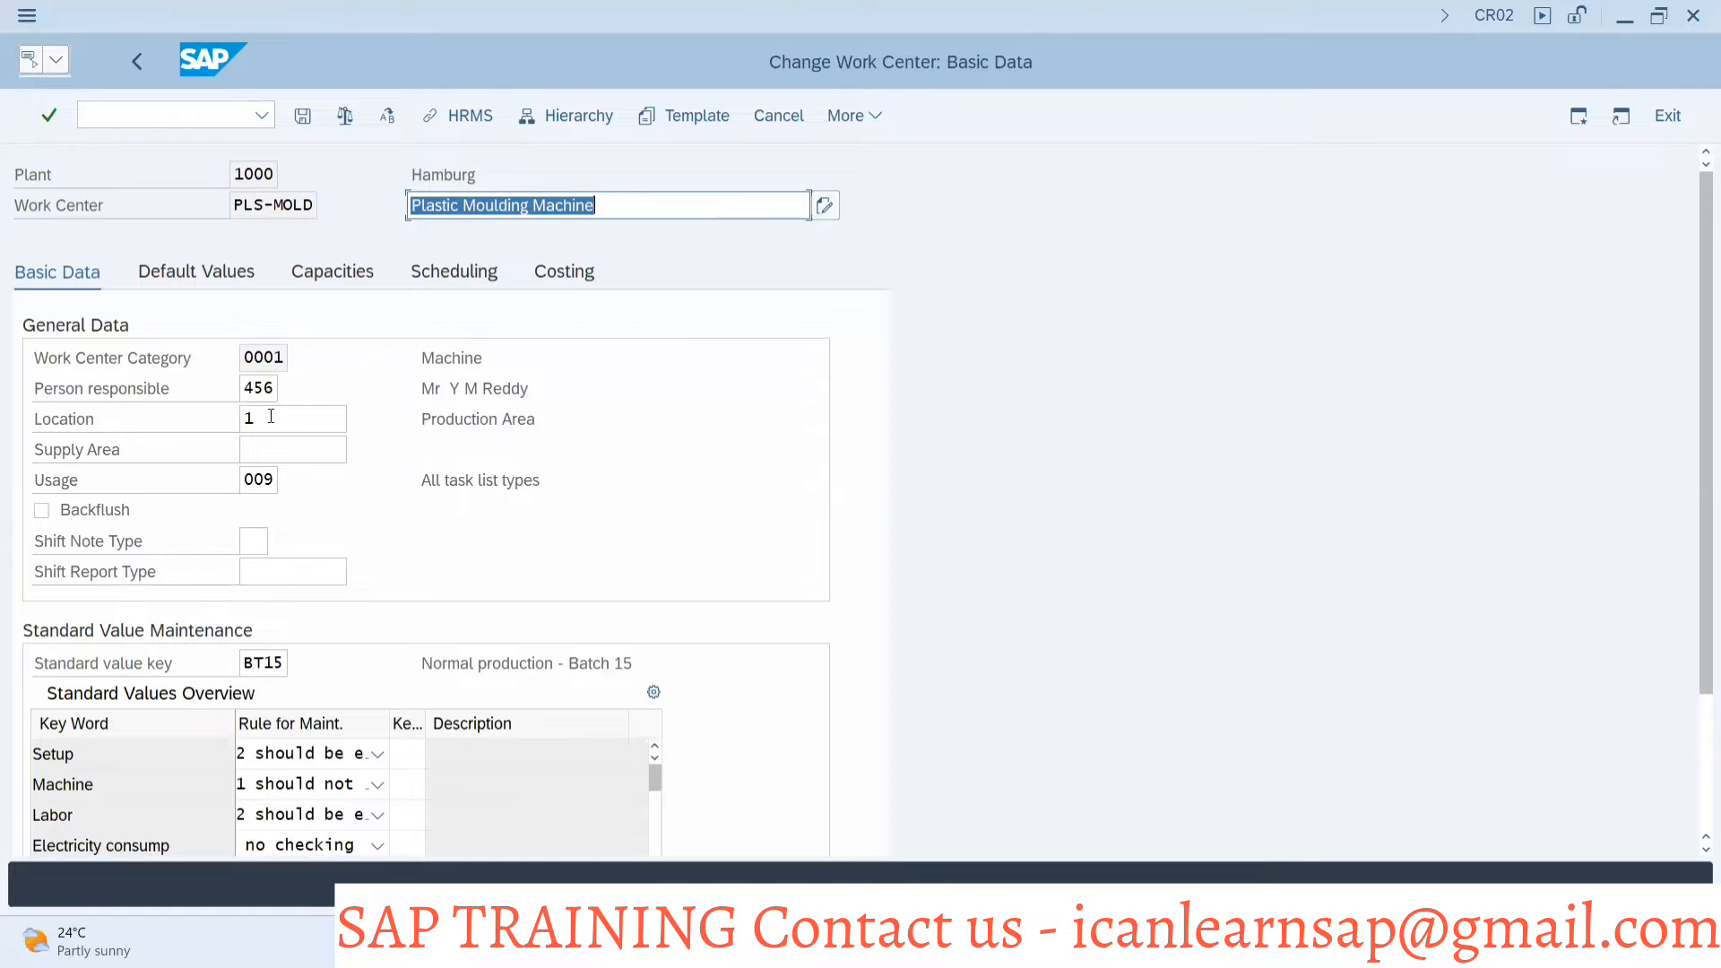
pyautogui.click(254, 442)
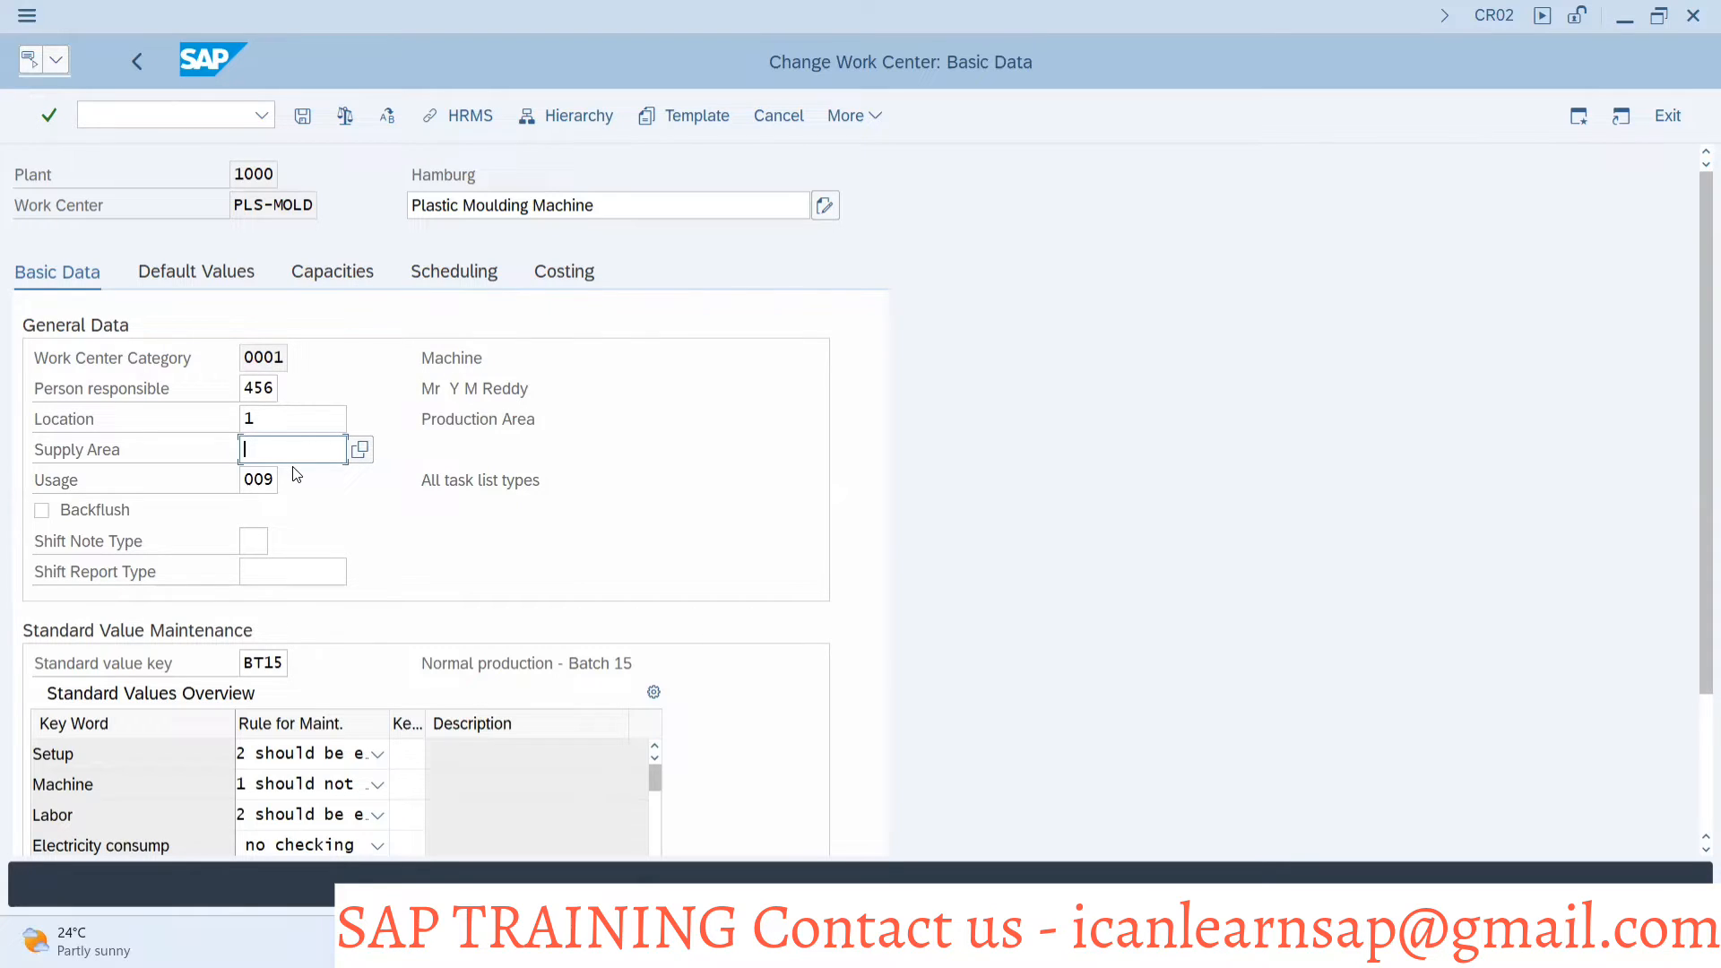
pyautogui.click(270, 489)
# Return to the field selection session and choose work center category 0001 (Machine) as the influencing field's contents
pyautogui.hotkey('alt', 'Tab')
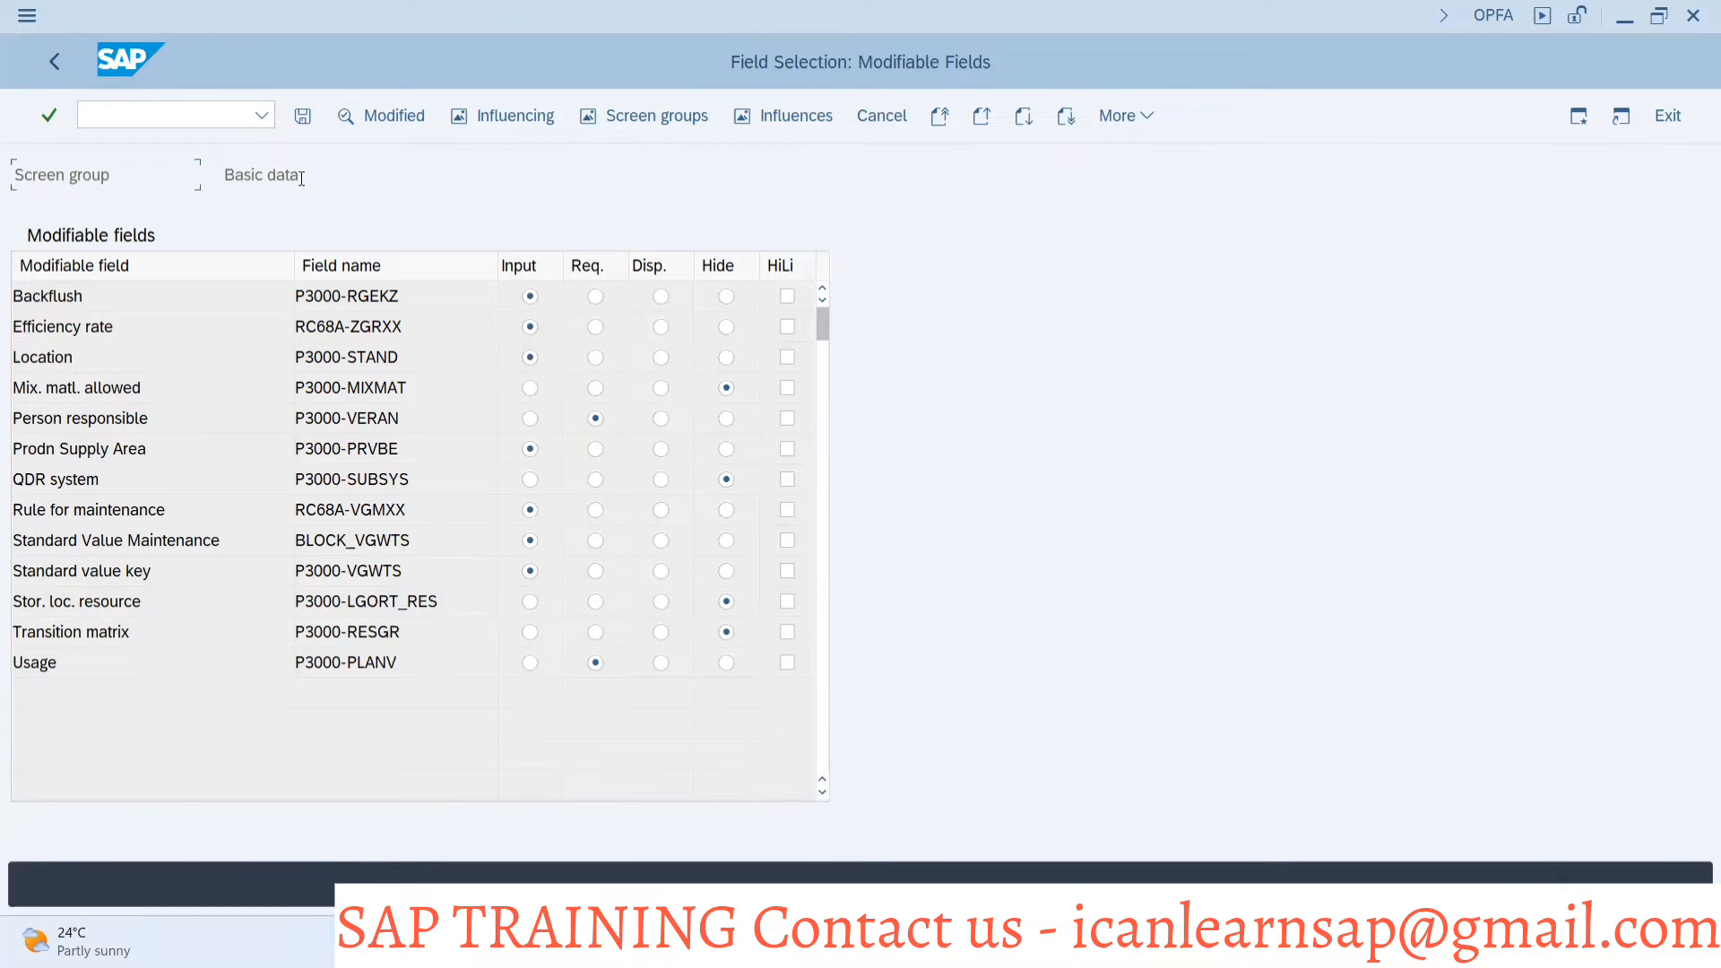
pyautogui.click(511, 120)
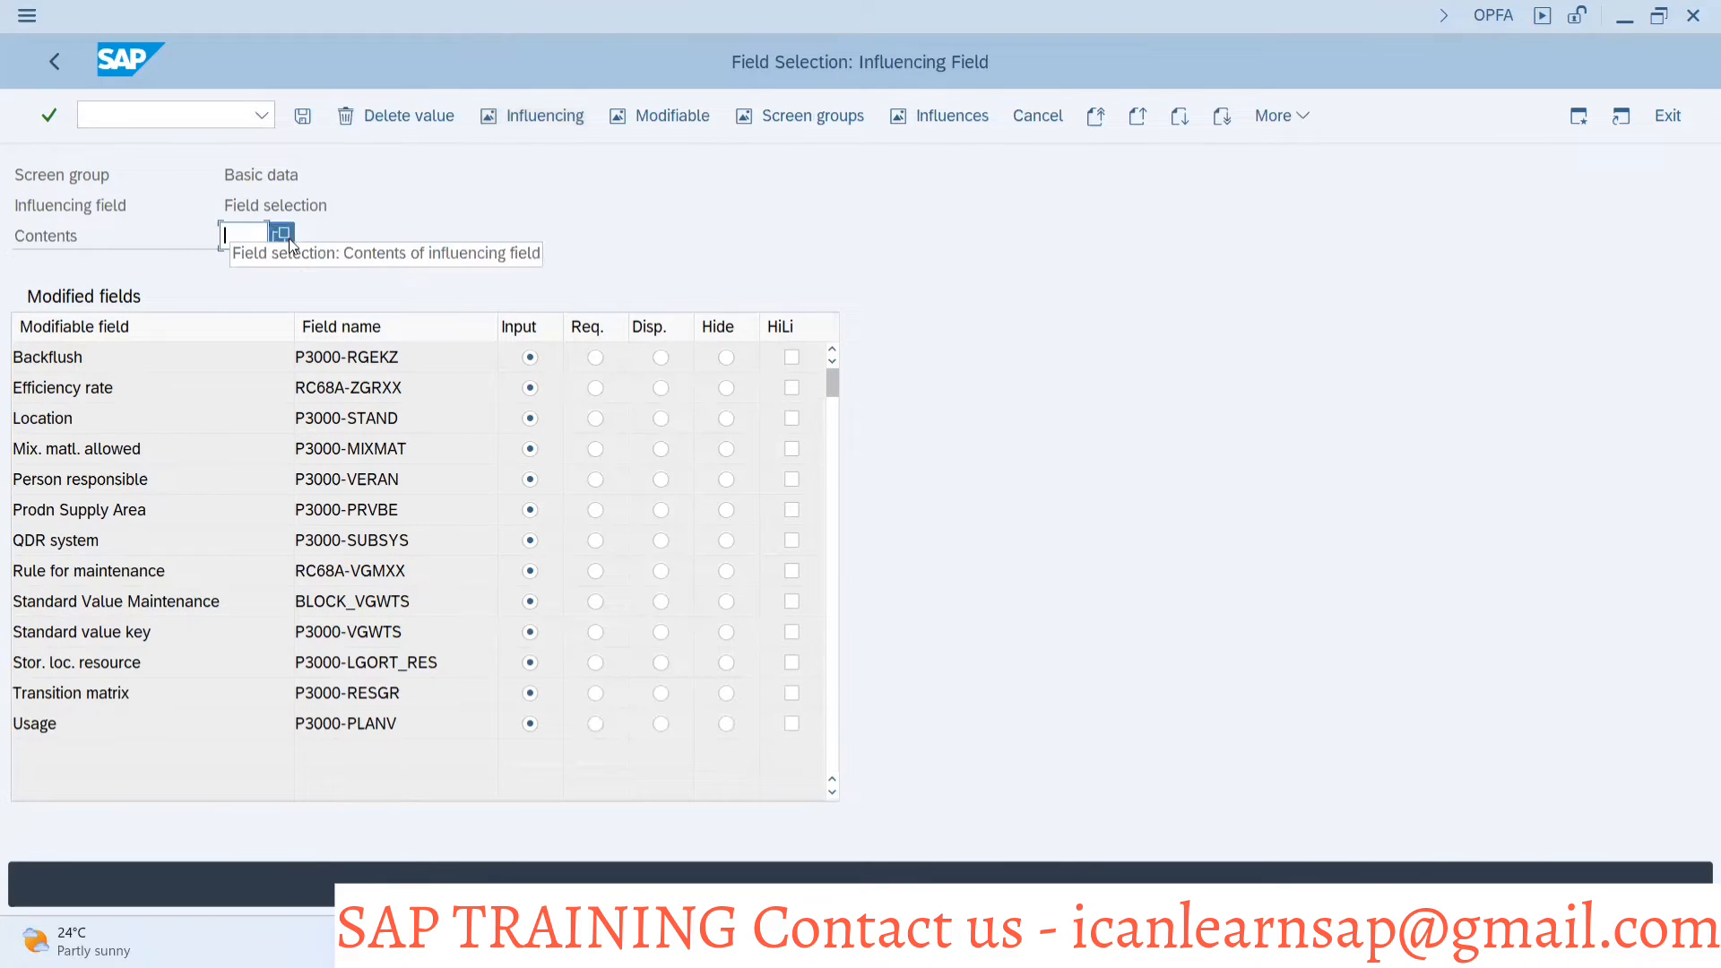
pyautogui.click(280, 235)
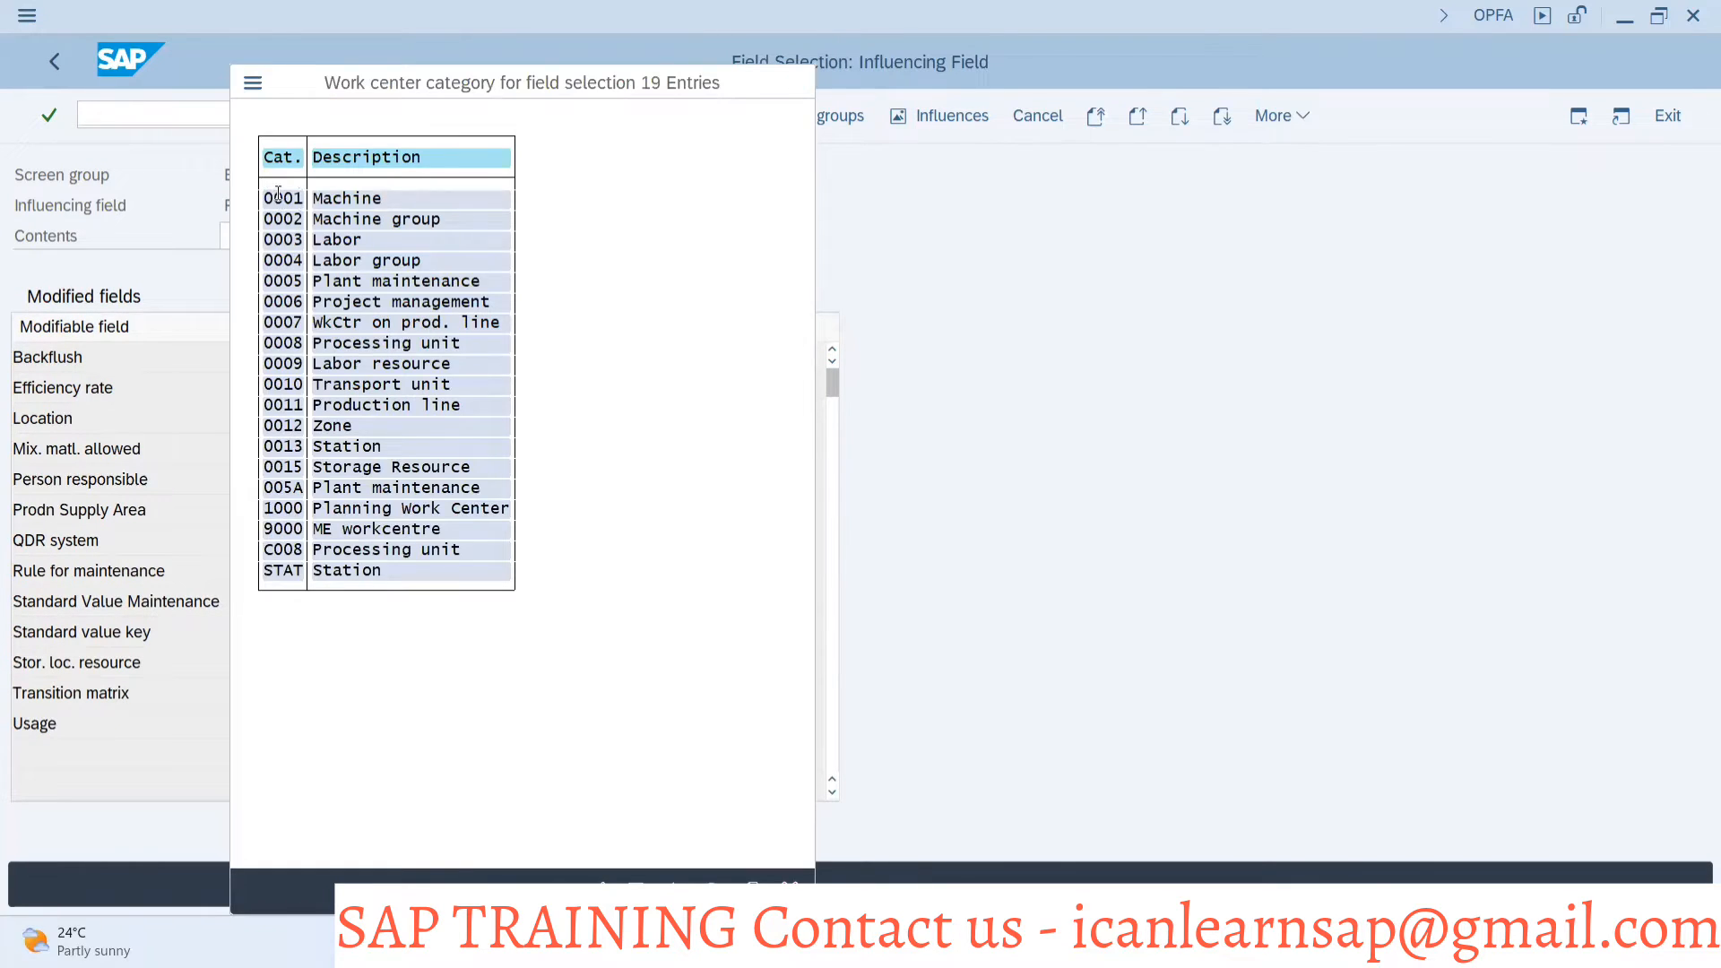
pyautogui.doubleClick(283, 198)
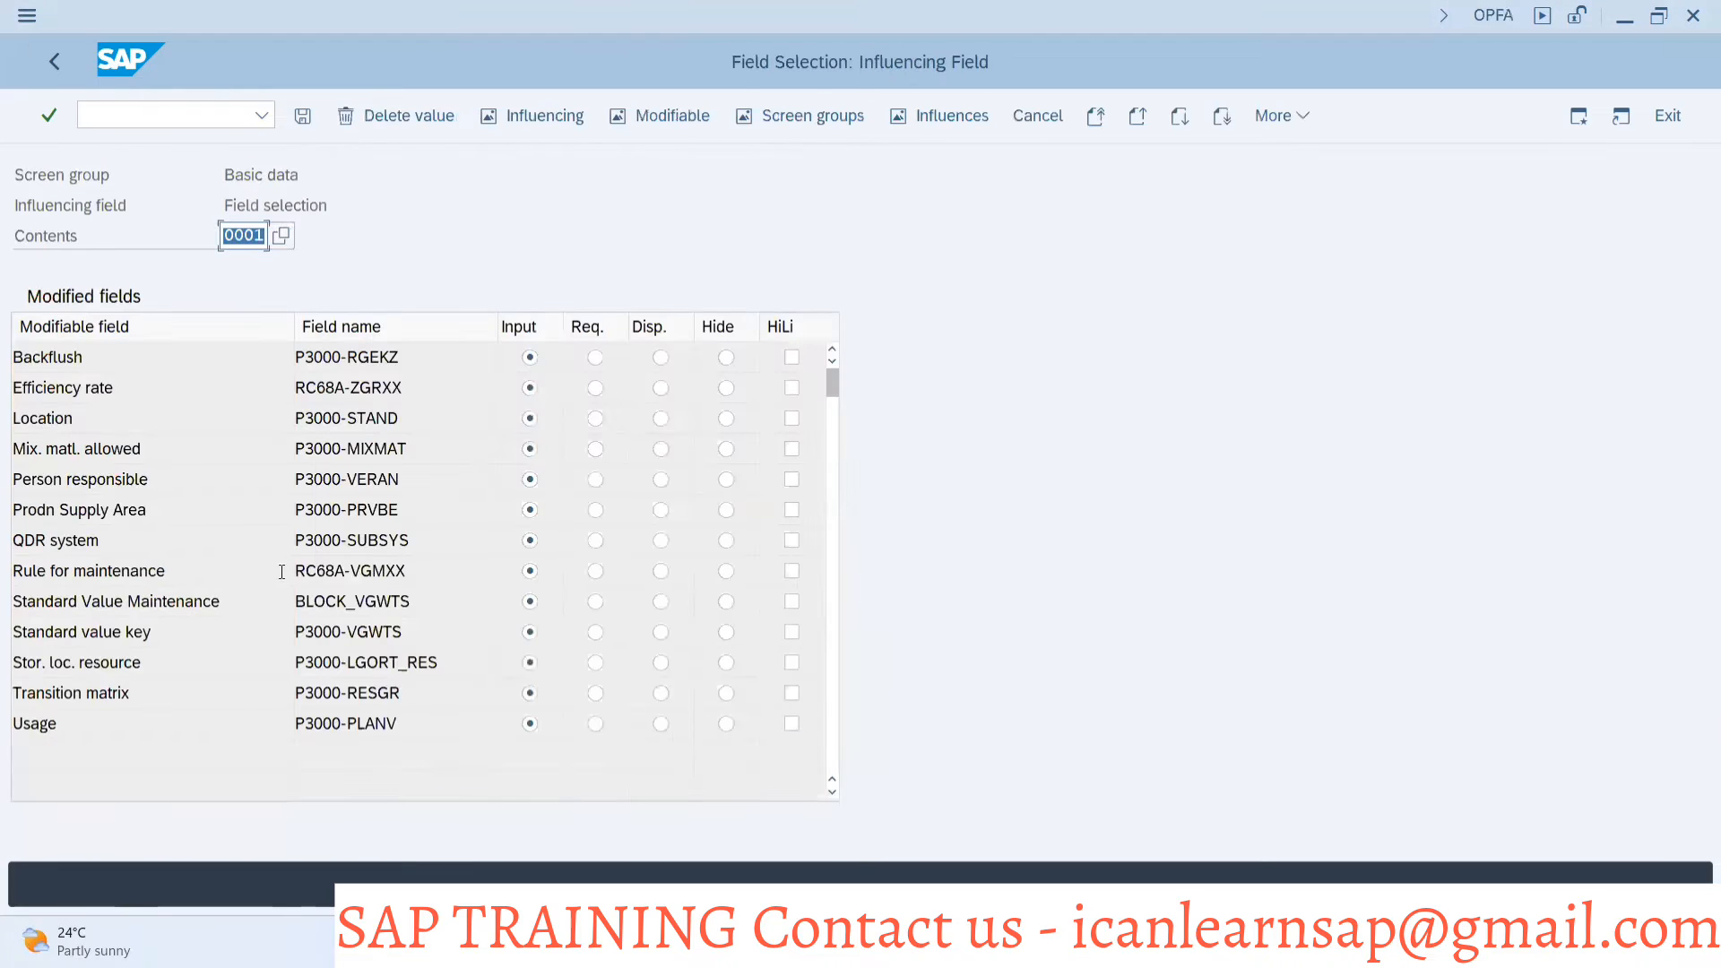
# Make Usage required and hide Prodn Supply Area for category 0001, saving to the proposed customizing request
pyautogui.click(597, 727)
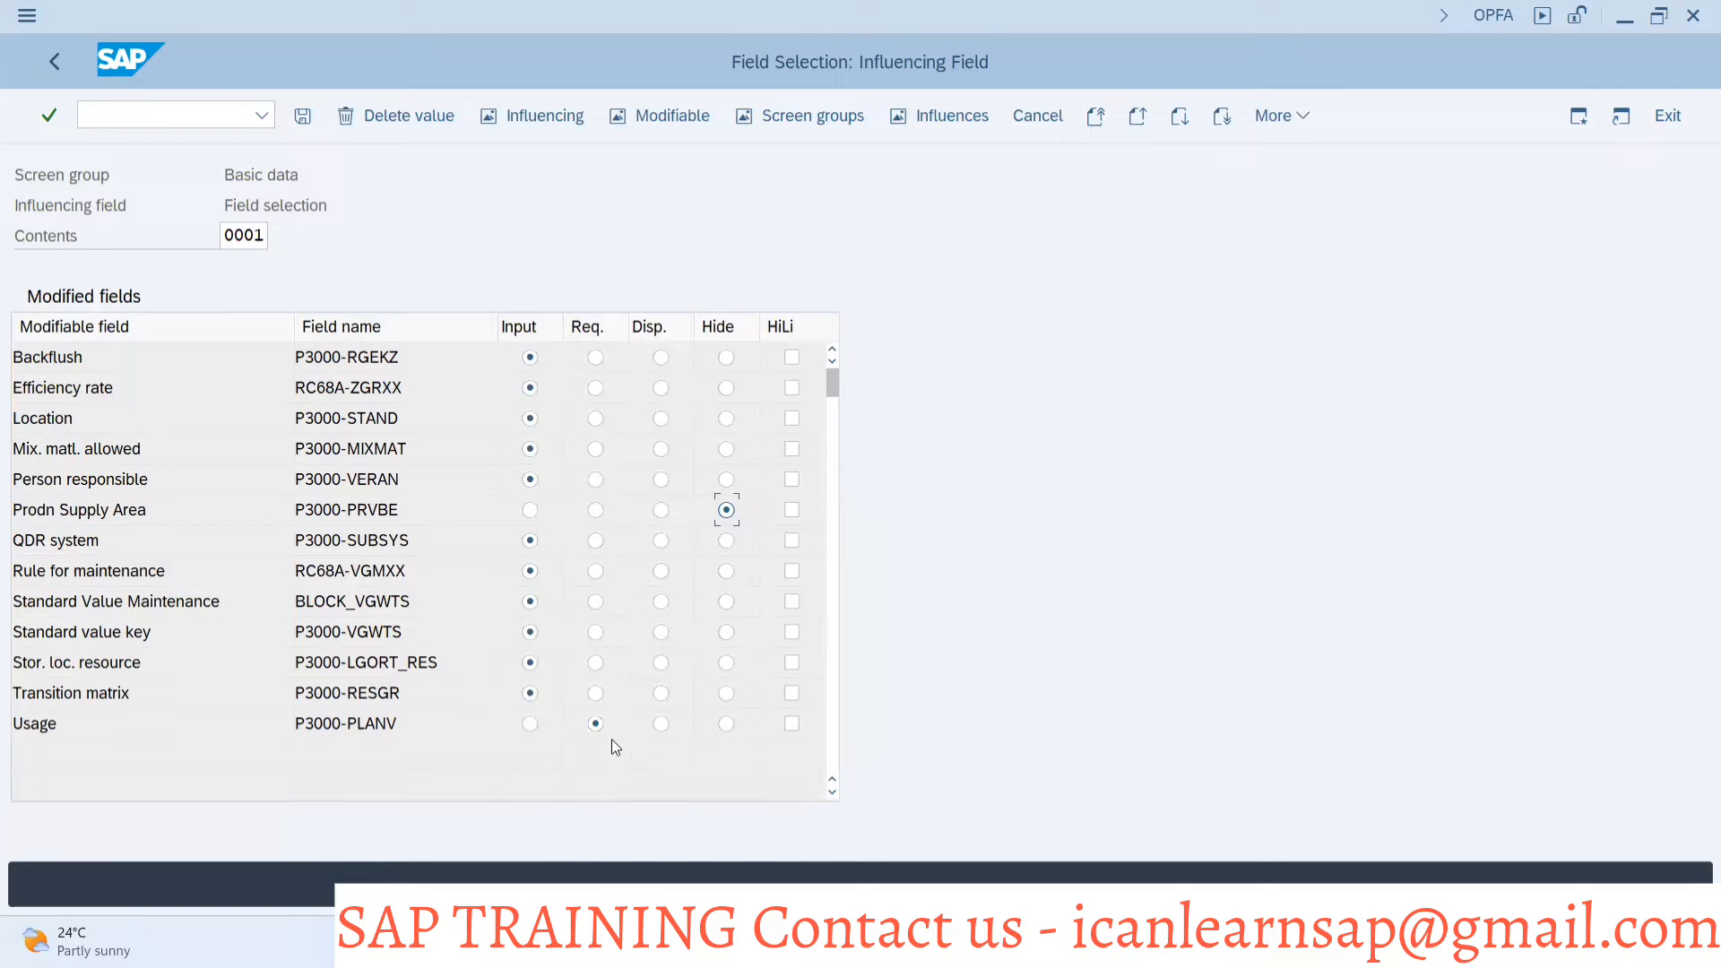
pyautogui.click(297, 121)
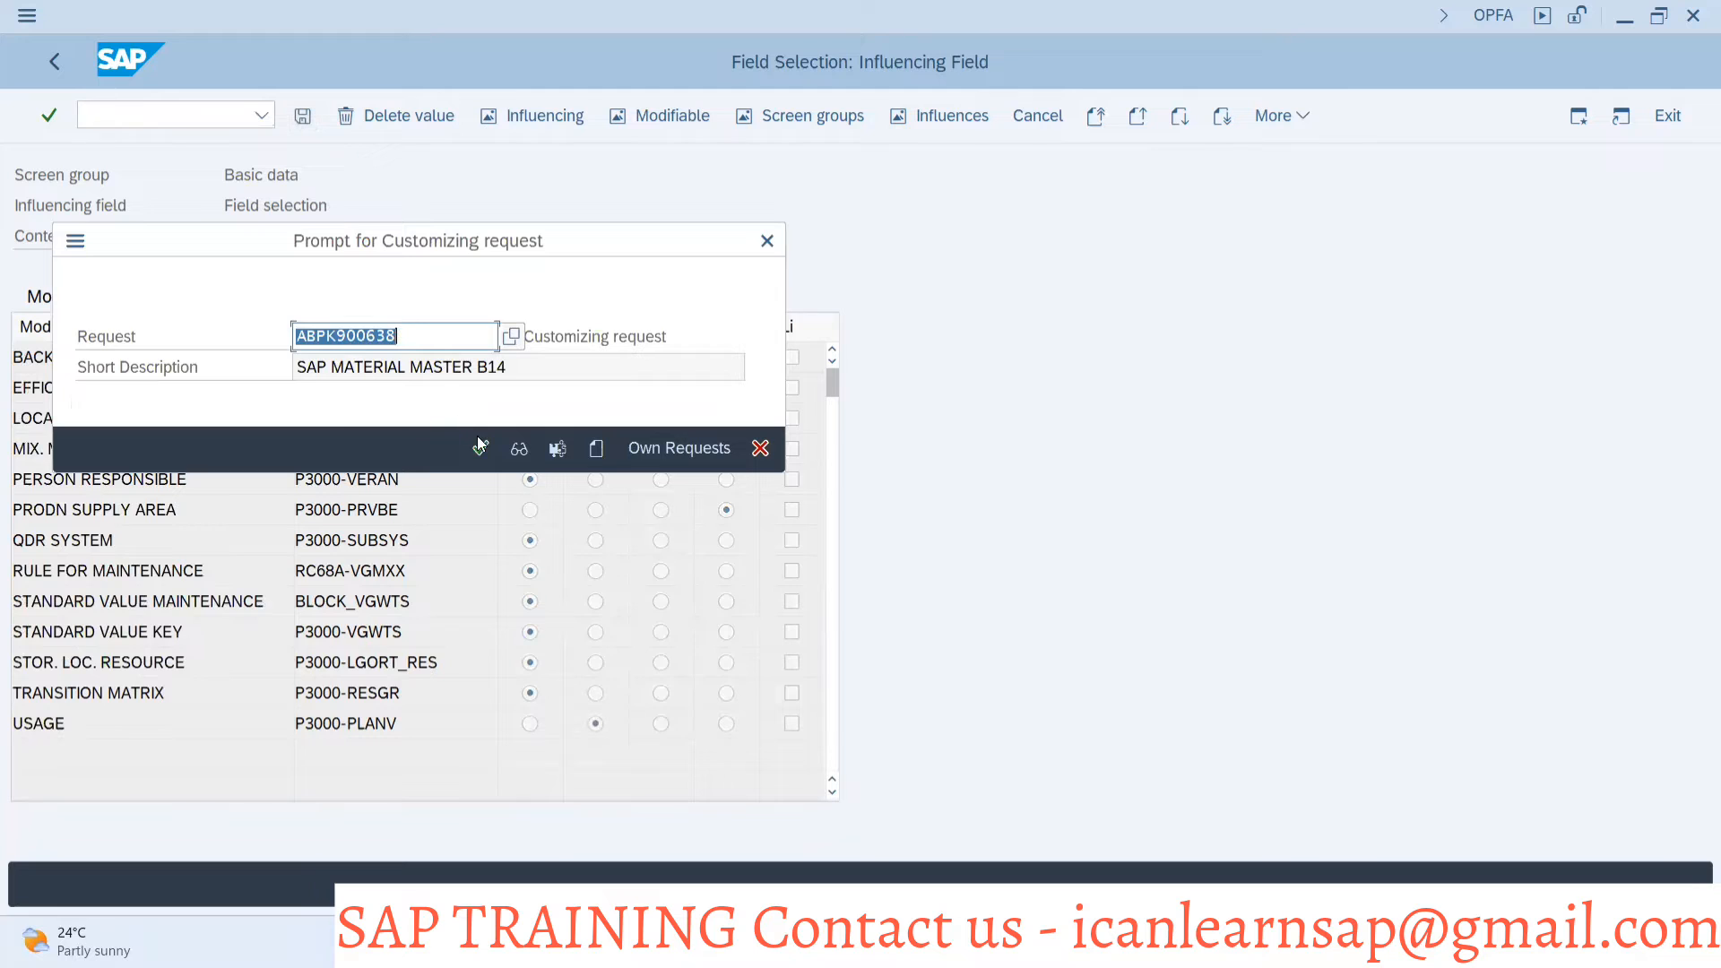
pyautogui.click(480, 445)
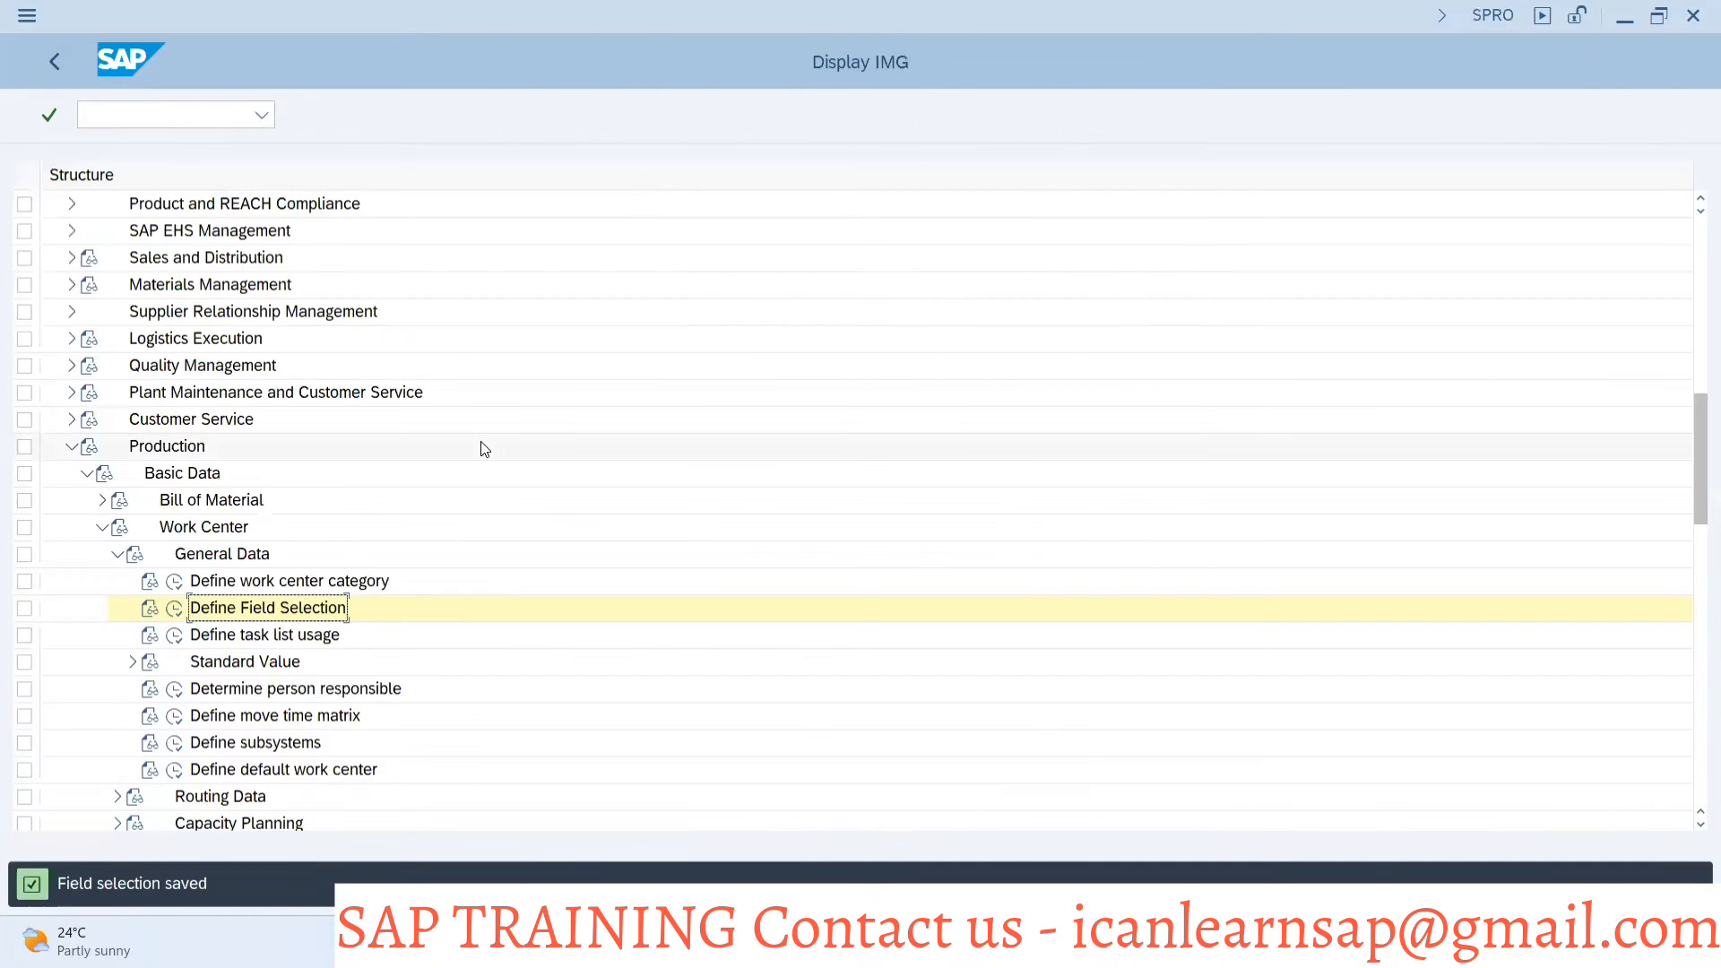
# In the other SAP session, leave the PLS-MOLD work center and start the Create Work Center transaction CR01
pyautogui.hotkey('alt', 'Tab')
pyautogui.click(180, 112)
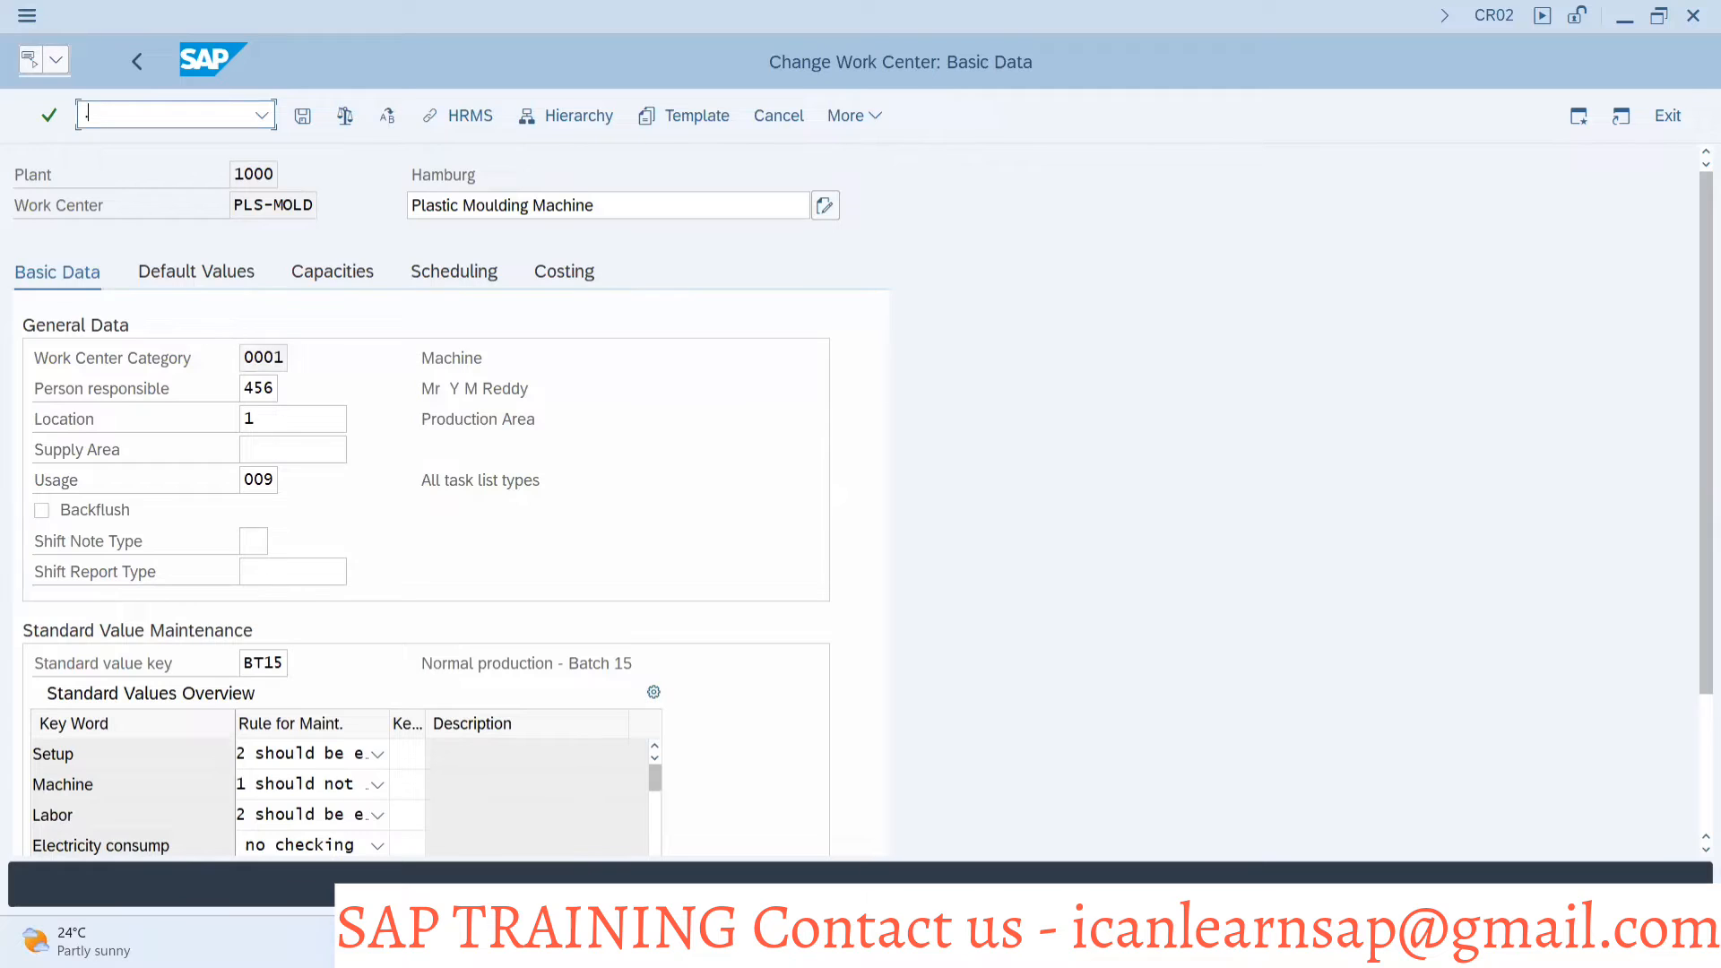
pyautogui.write('/nccr01')
pyautogui.press('Return')
pyautogui.write('cr01')
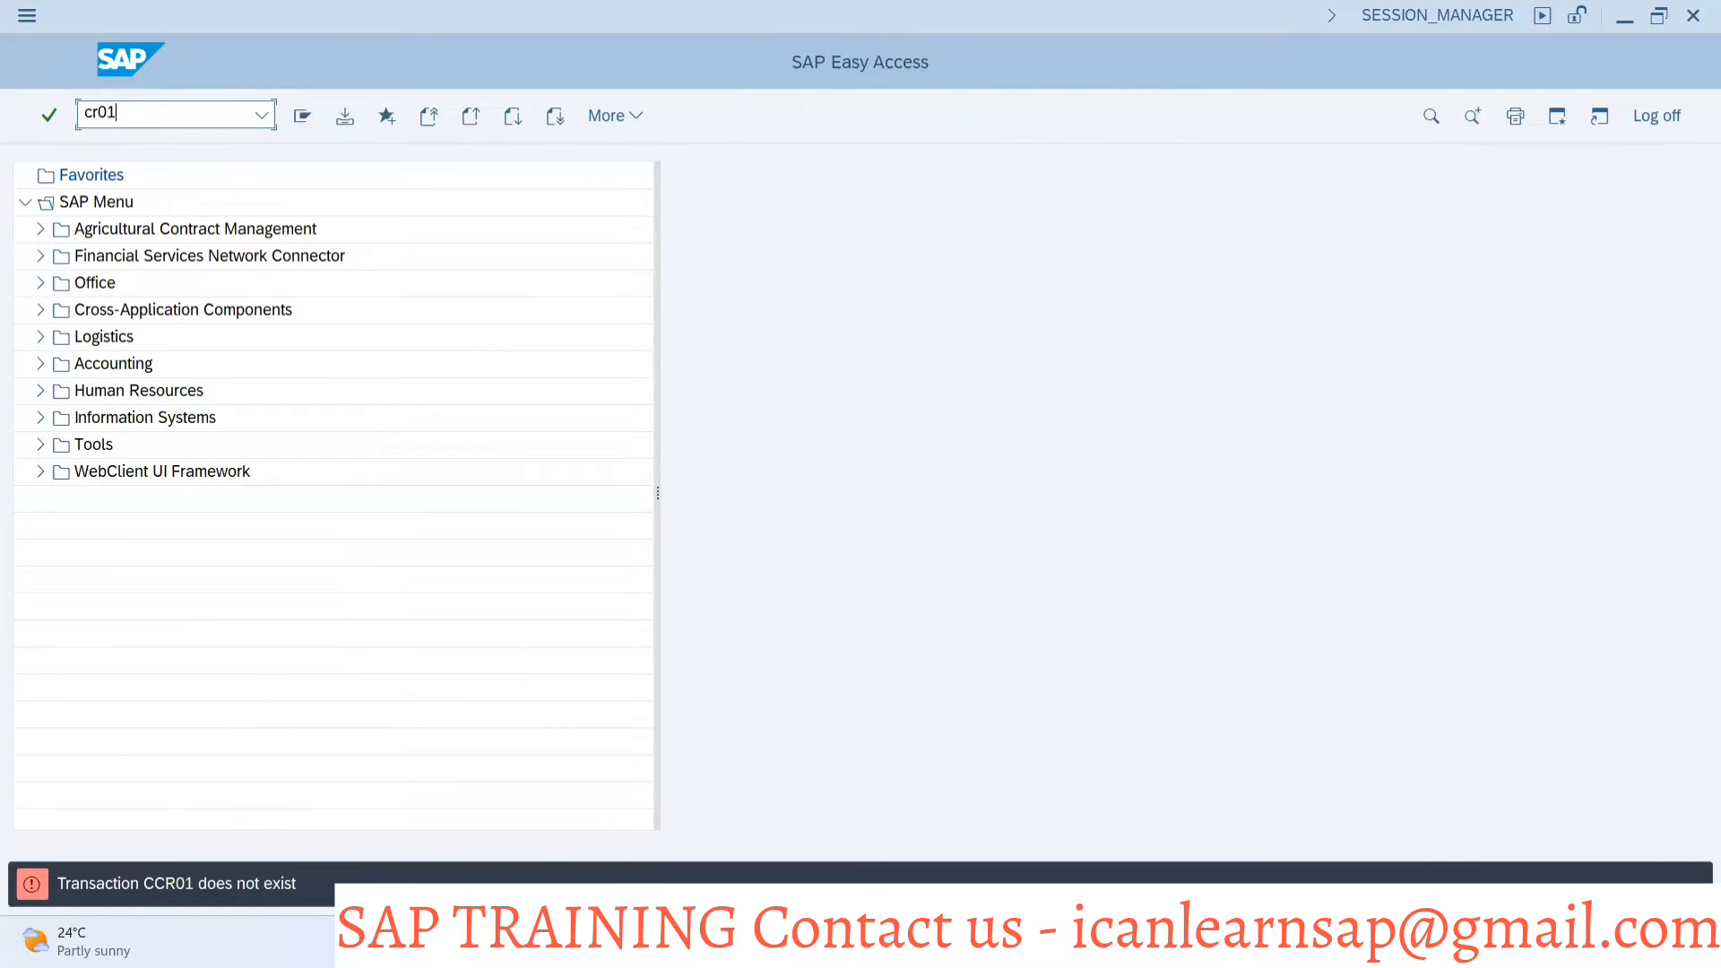
pyautogui.press('Return')
# Enter PLS-MOL as the new work center in plant 1000 and open its basic data
pyautogui.click(248, 267)
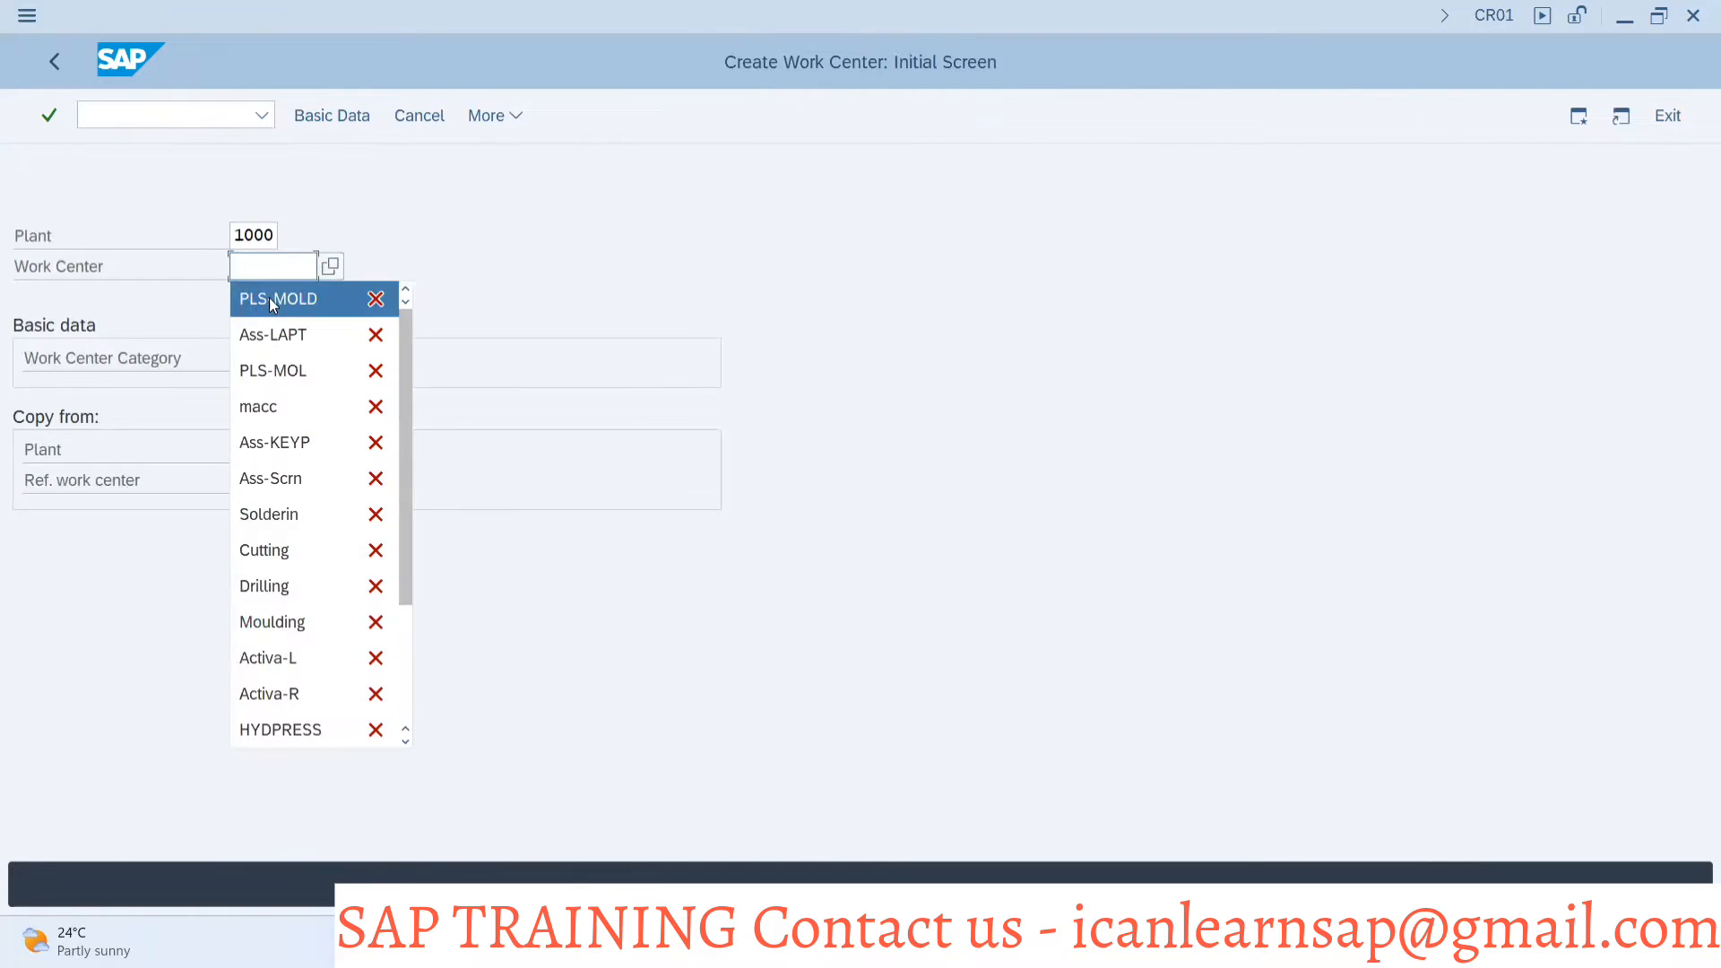
pyautogui.click(269, 297)
pyautogui.press('BackSpace')
pyautogui.press('Escape')
pyautogui.press('Return')
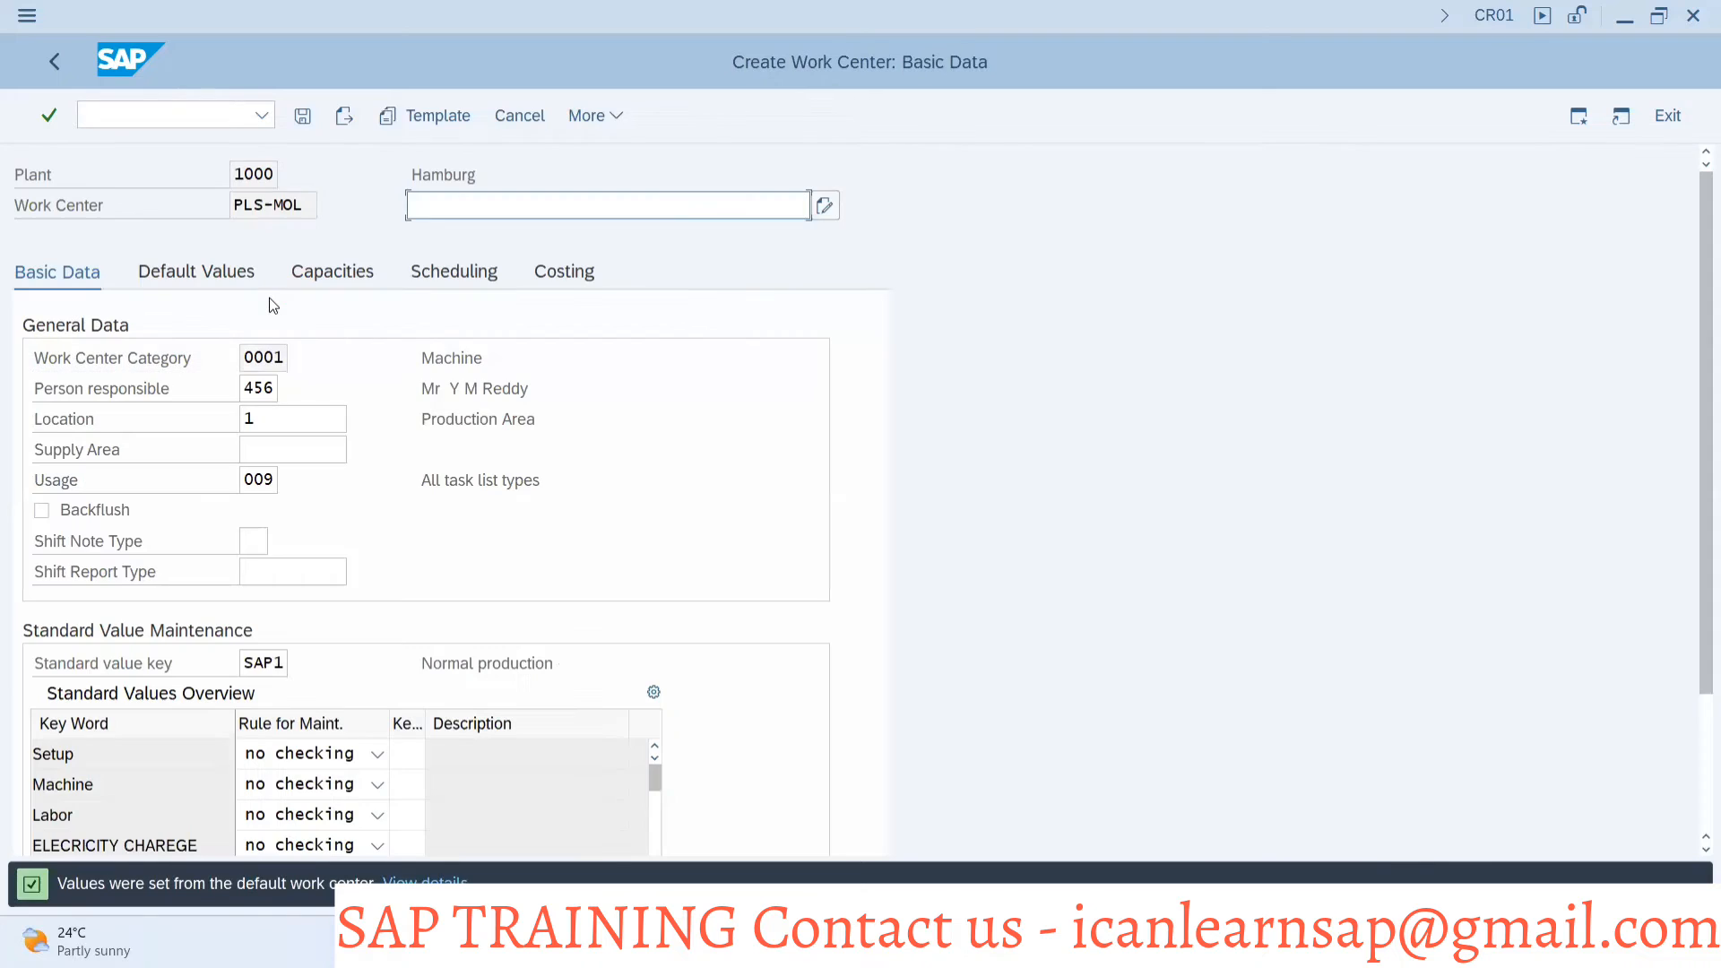
# Set the new work center's description to "Assembly of Laptop"
pyautogui.click(259, 479)
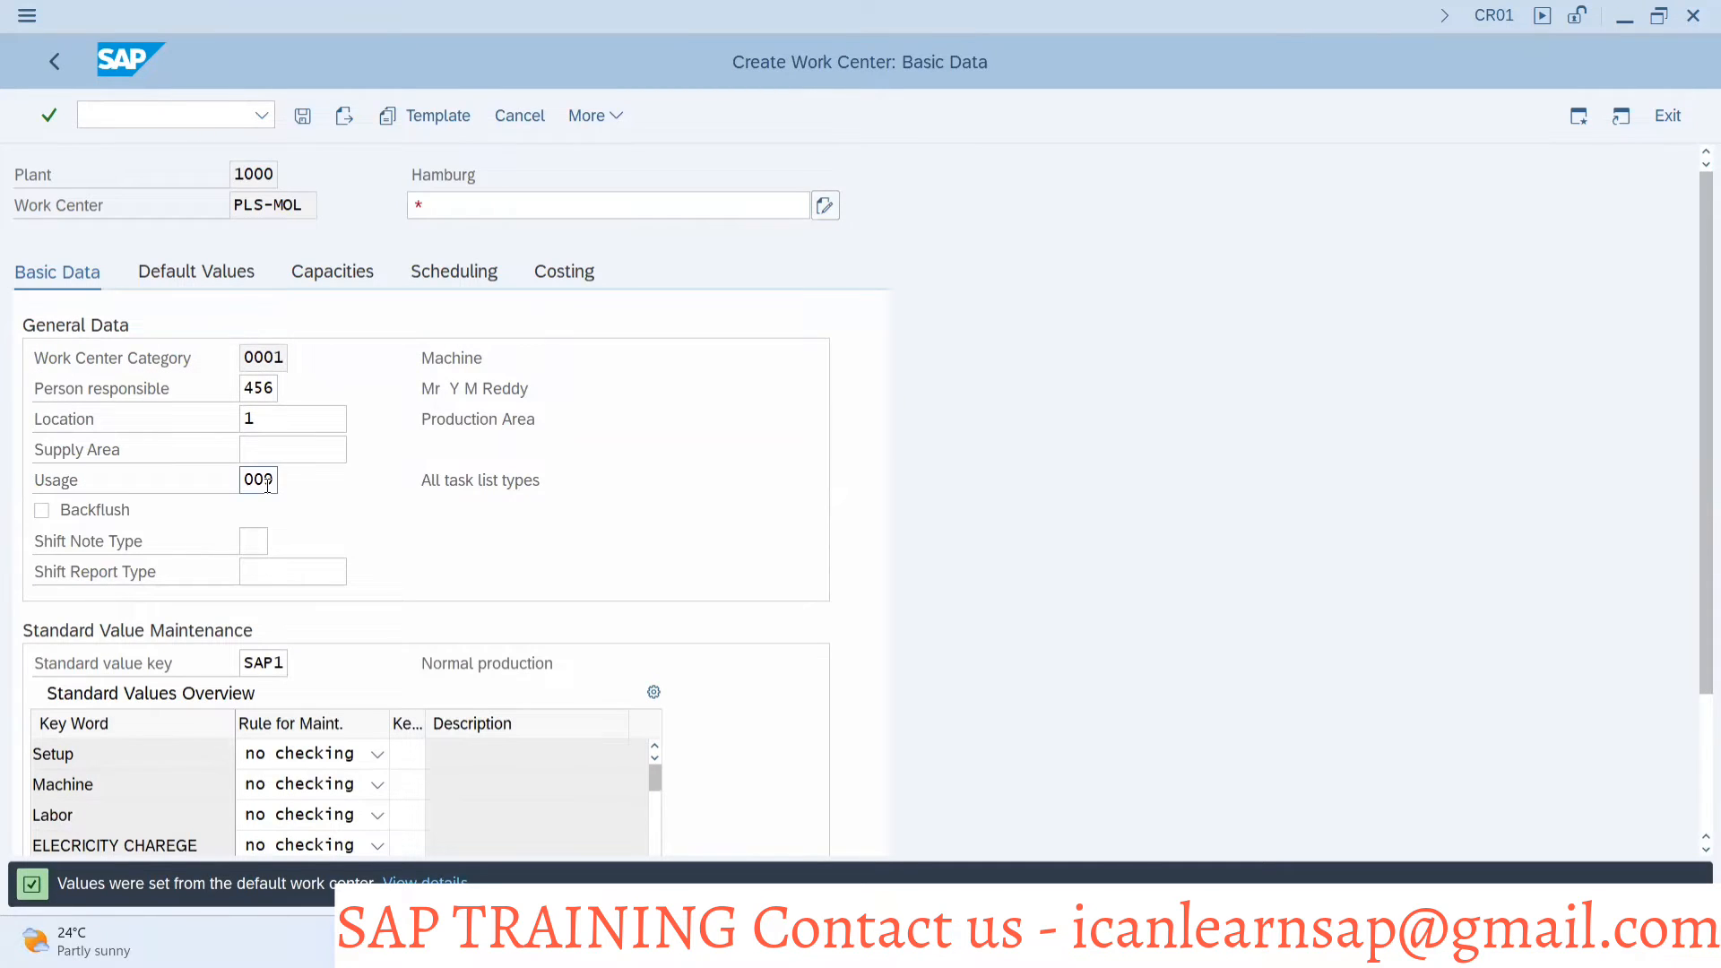
pyautogui.click(480, 205)
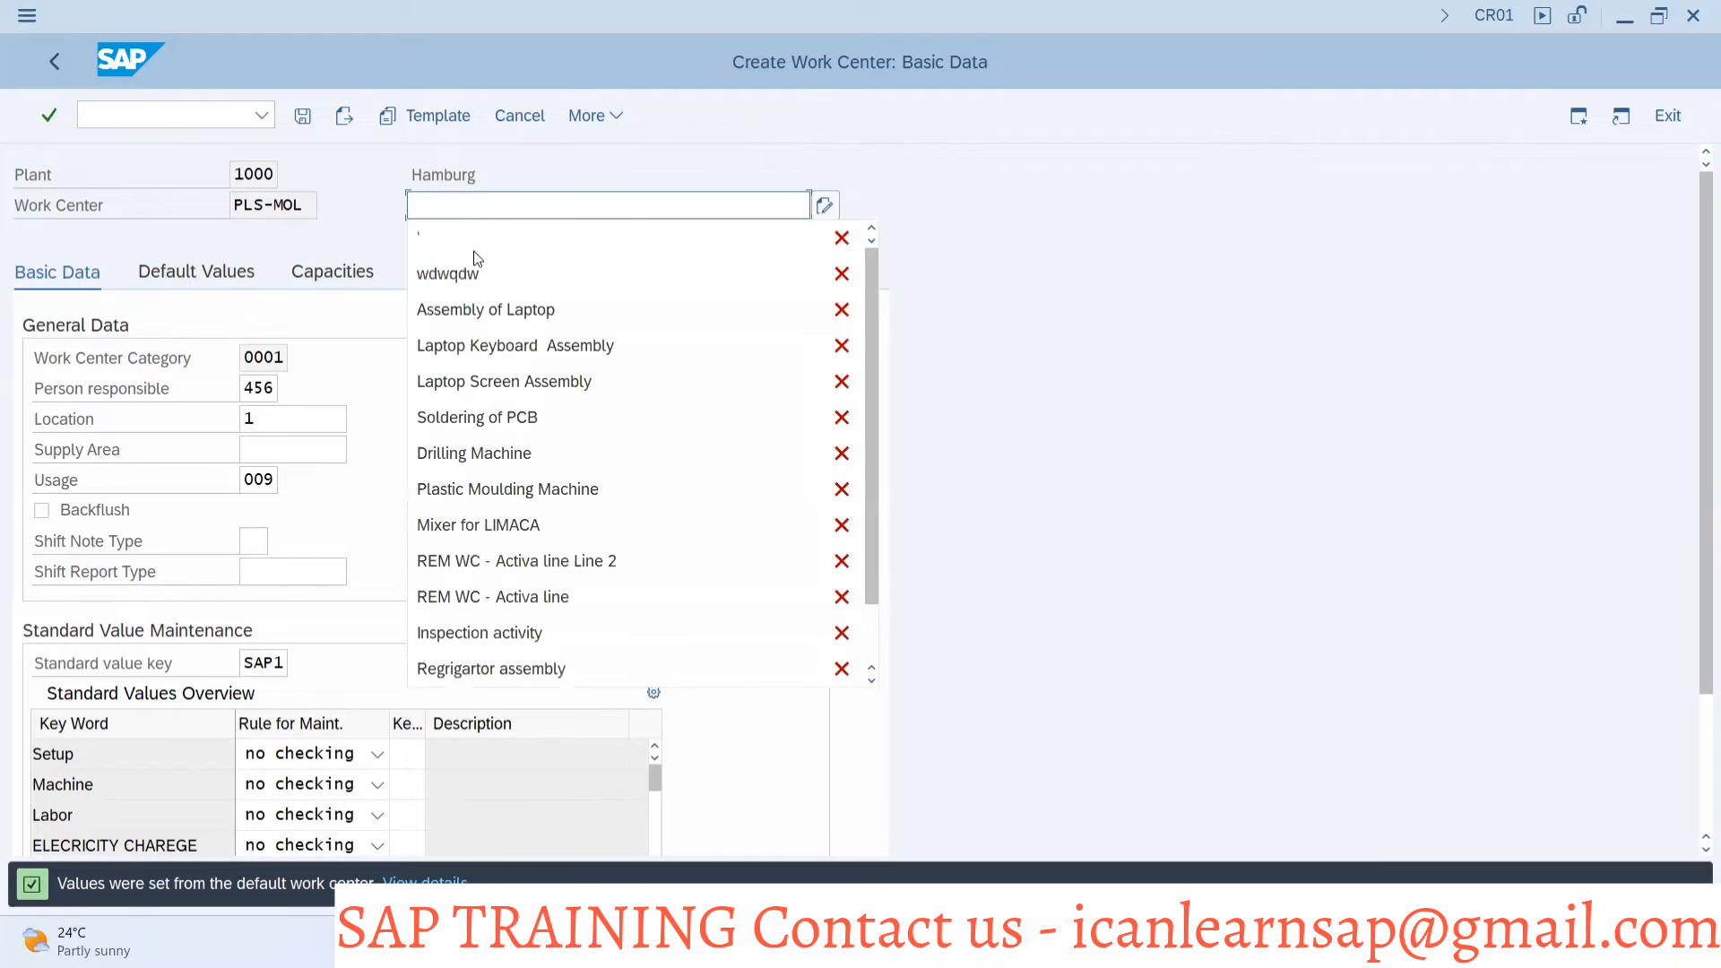
pyautogui.click(576, 309)
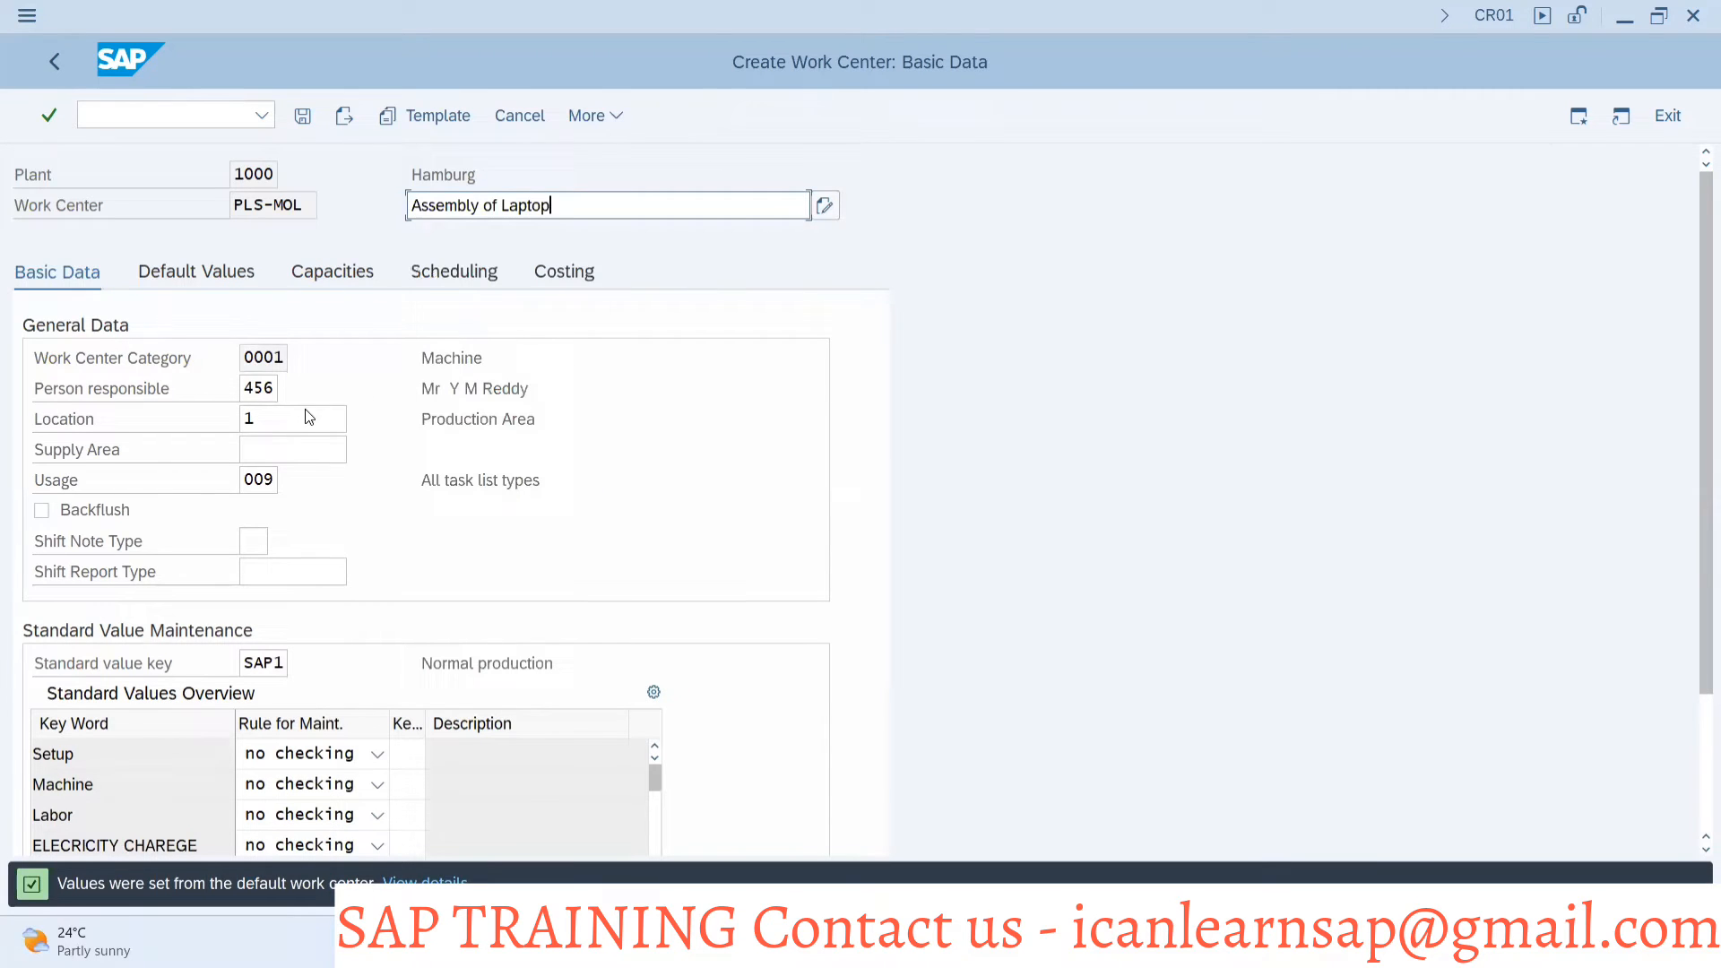
# Clear the Usage field, leave it to check for a mandatory marker, and re-enter usage 009
pyautogui.click(276, 482)
pyautogui.press('BackSpace')
pyautogui.press('BackSpace')
pyautogui.press('BackSpace')
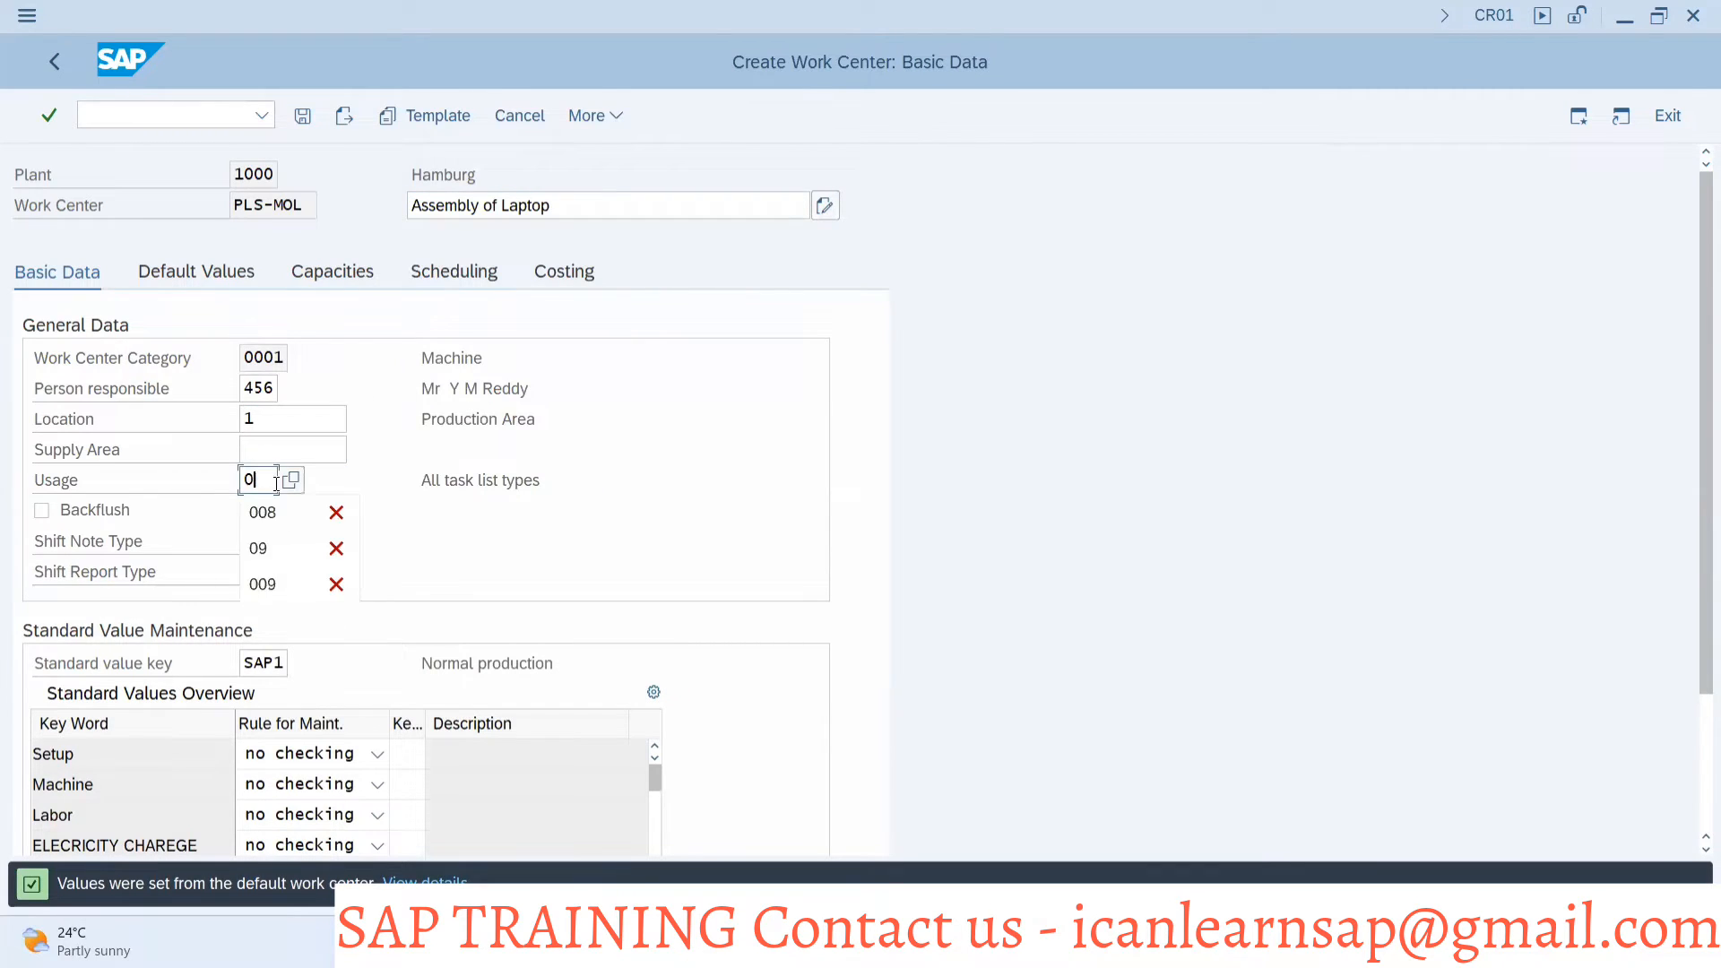
pyautogui.press('Escape')
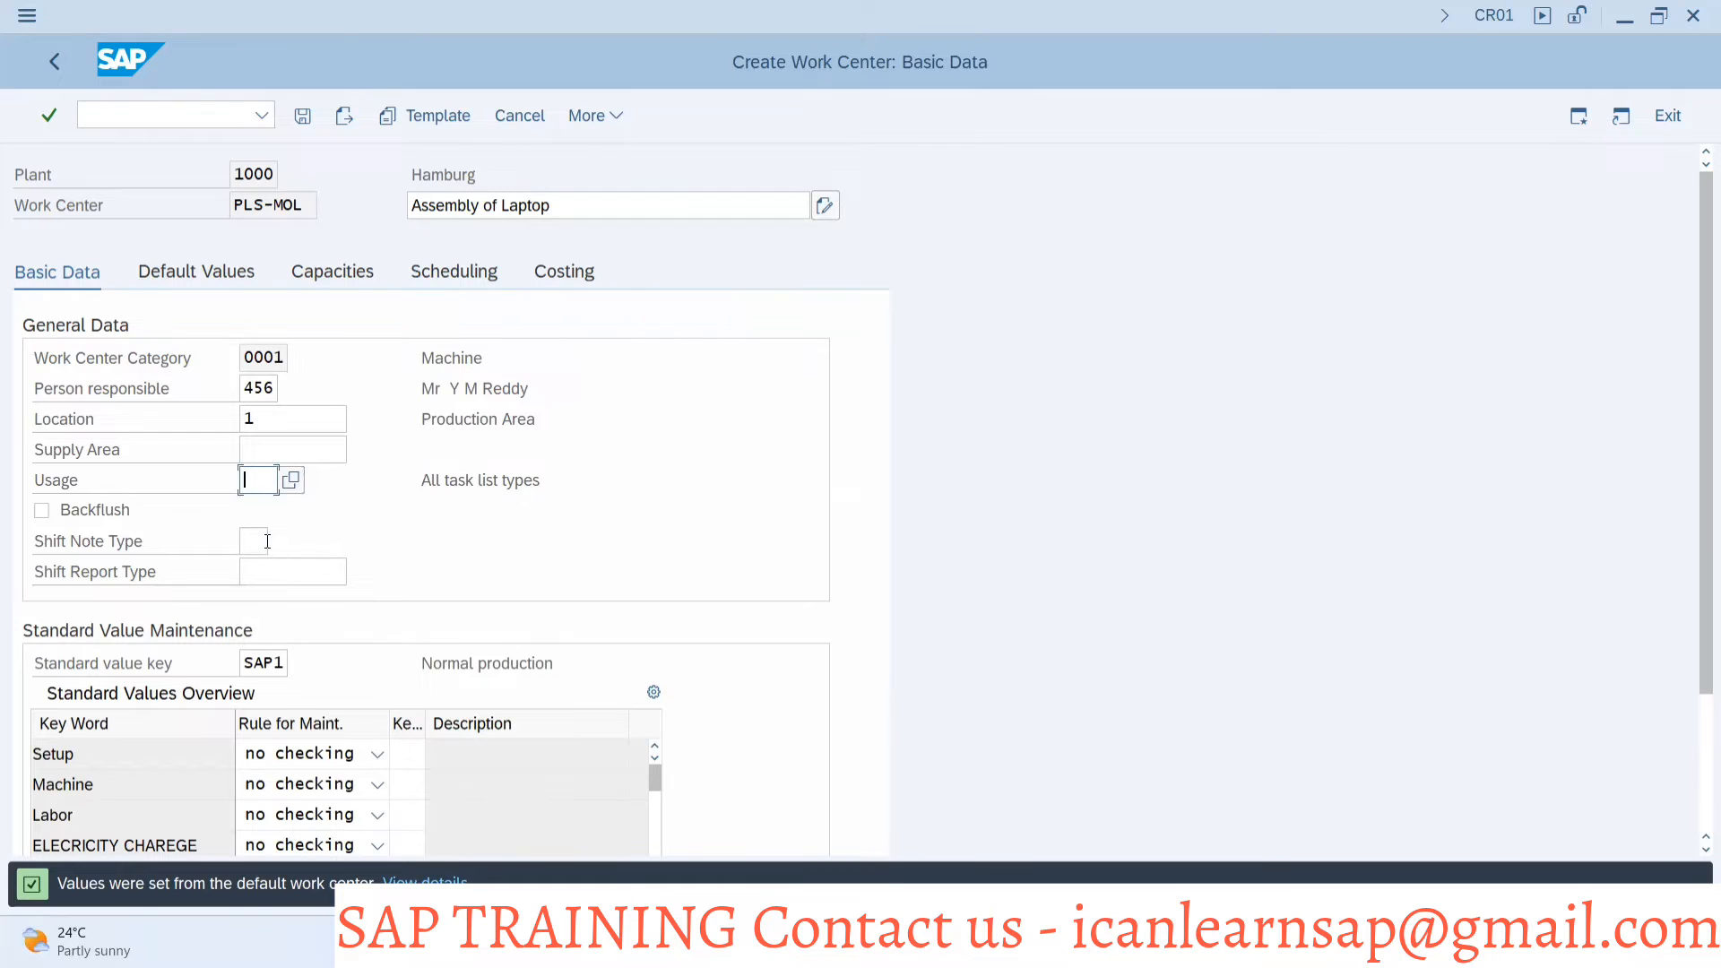
pyautogui.click(256, 541)
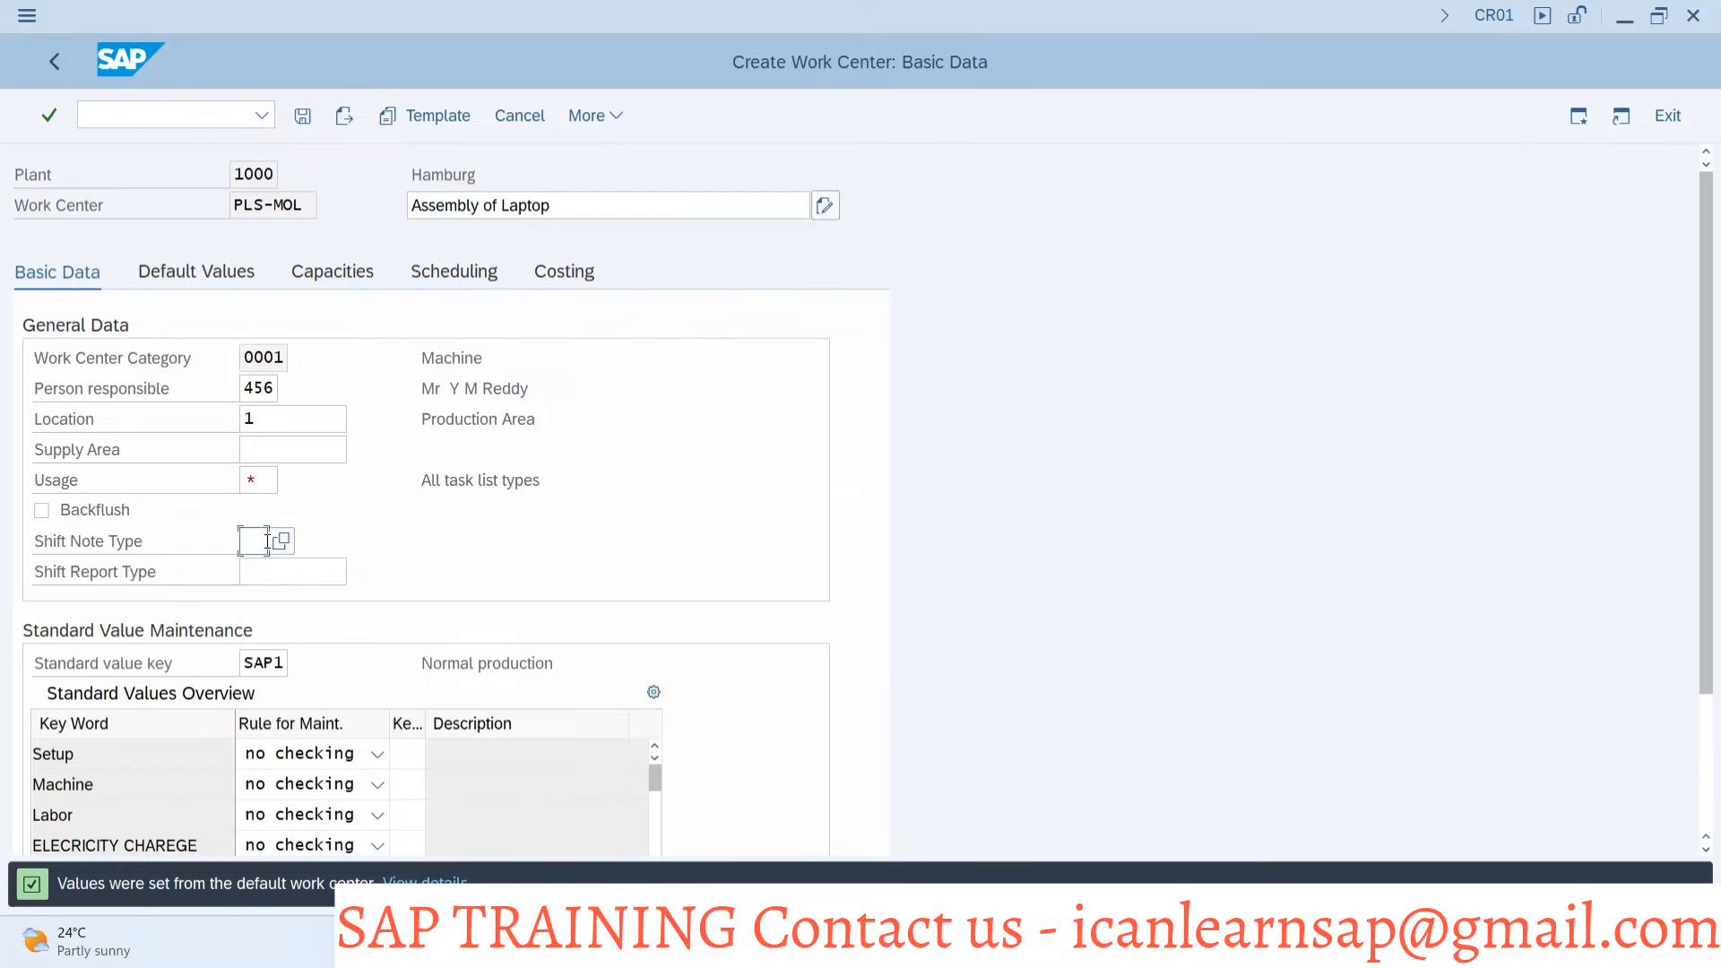
pyautogui.click(253, 480)
pyautogui.write('009')
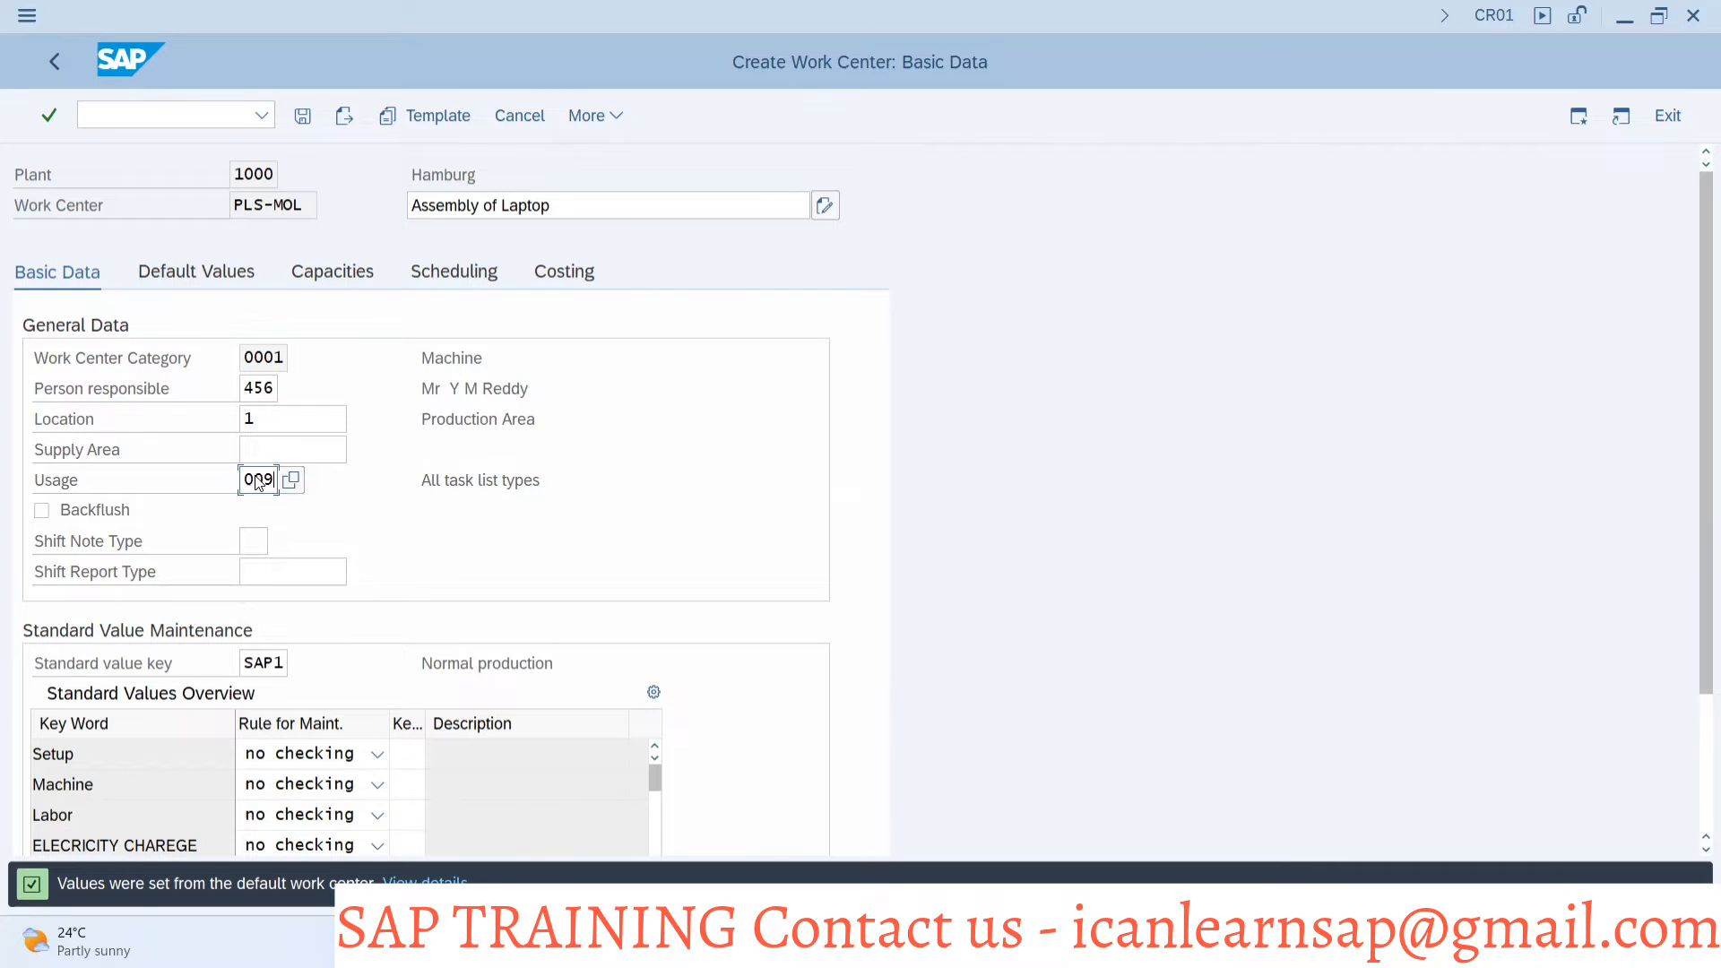
pyautogui.press('Return')
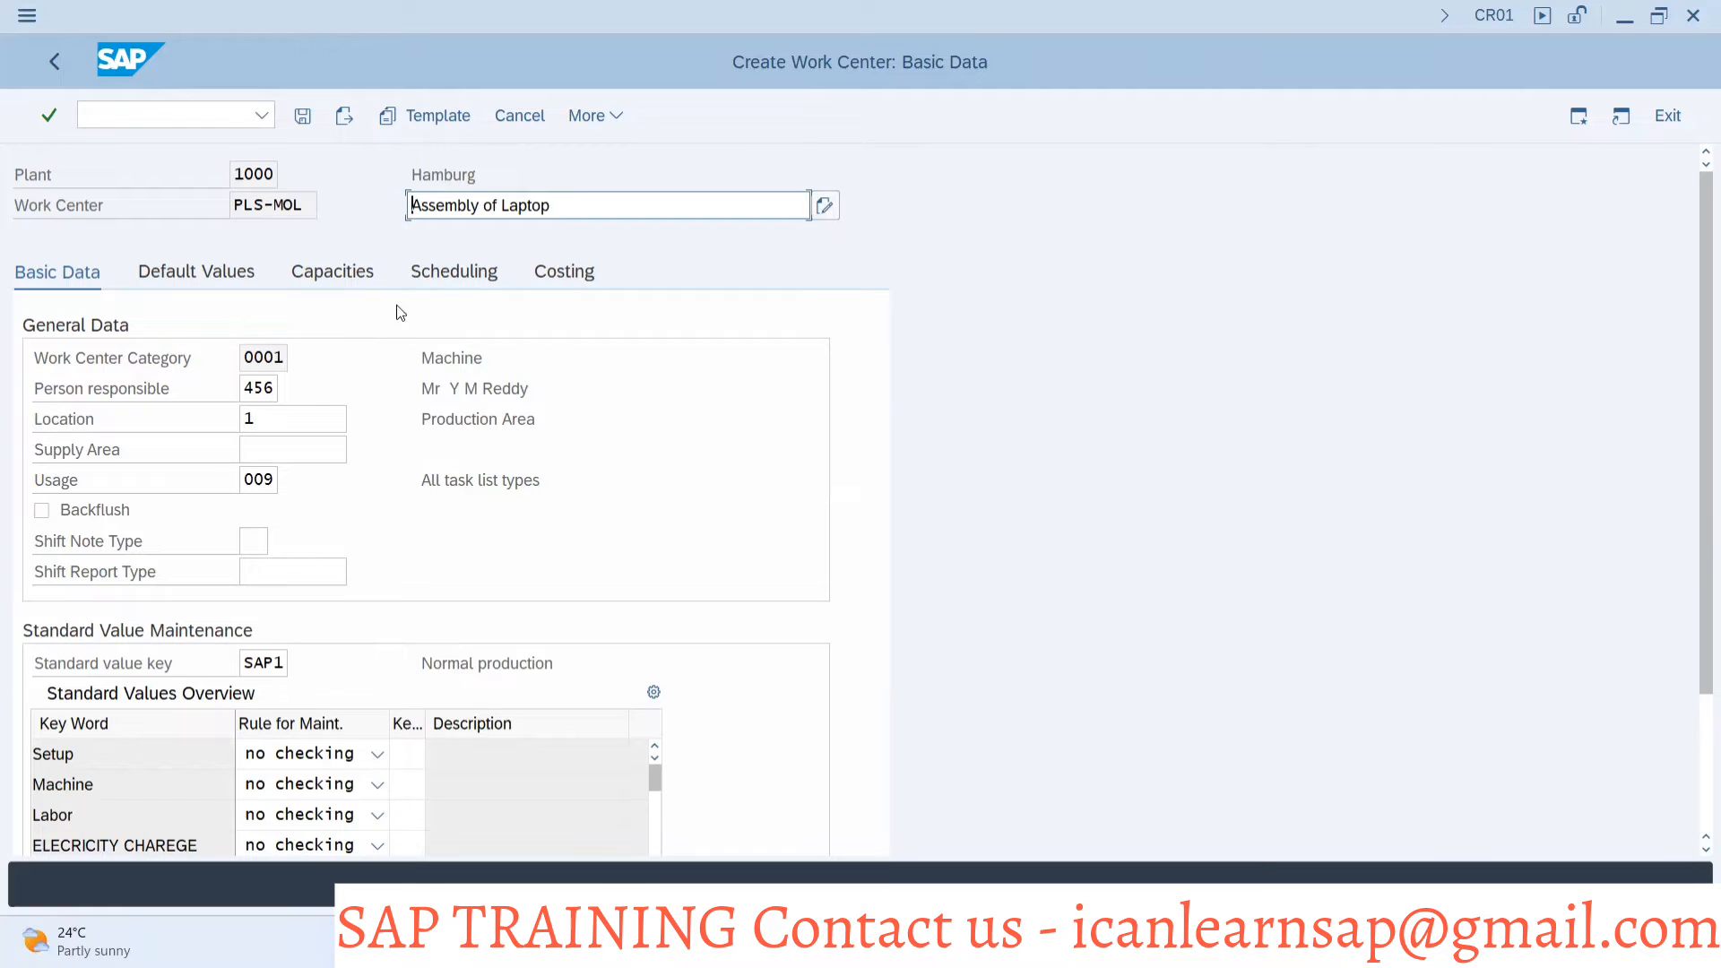
pyautogui.press('F10')
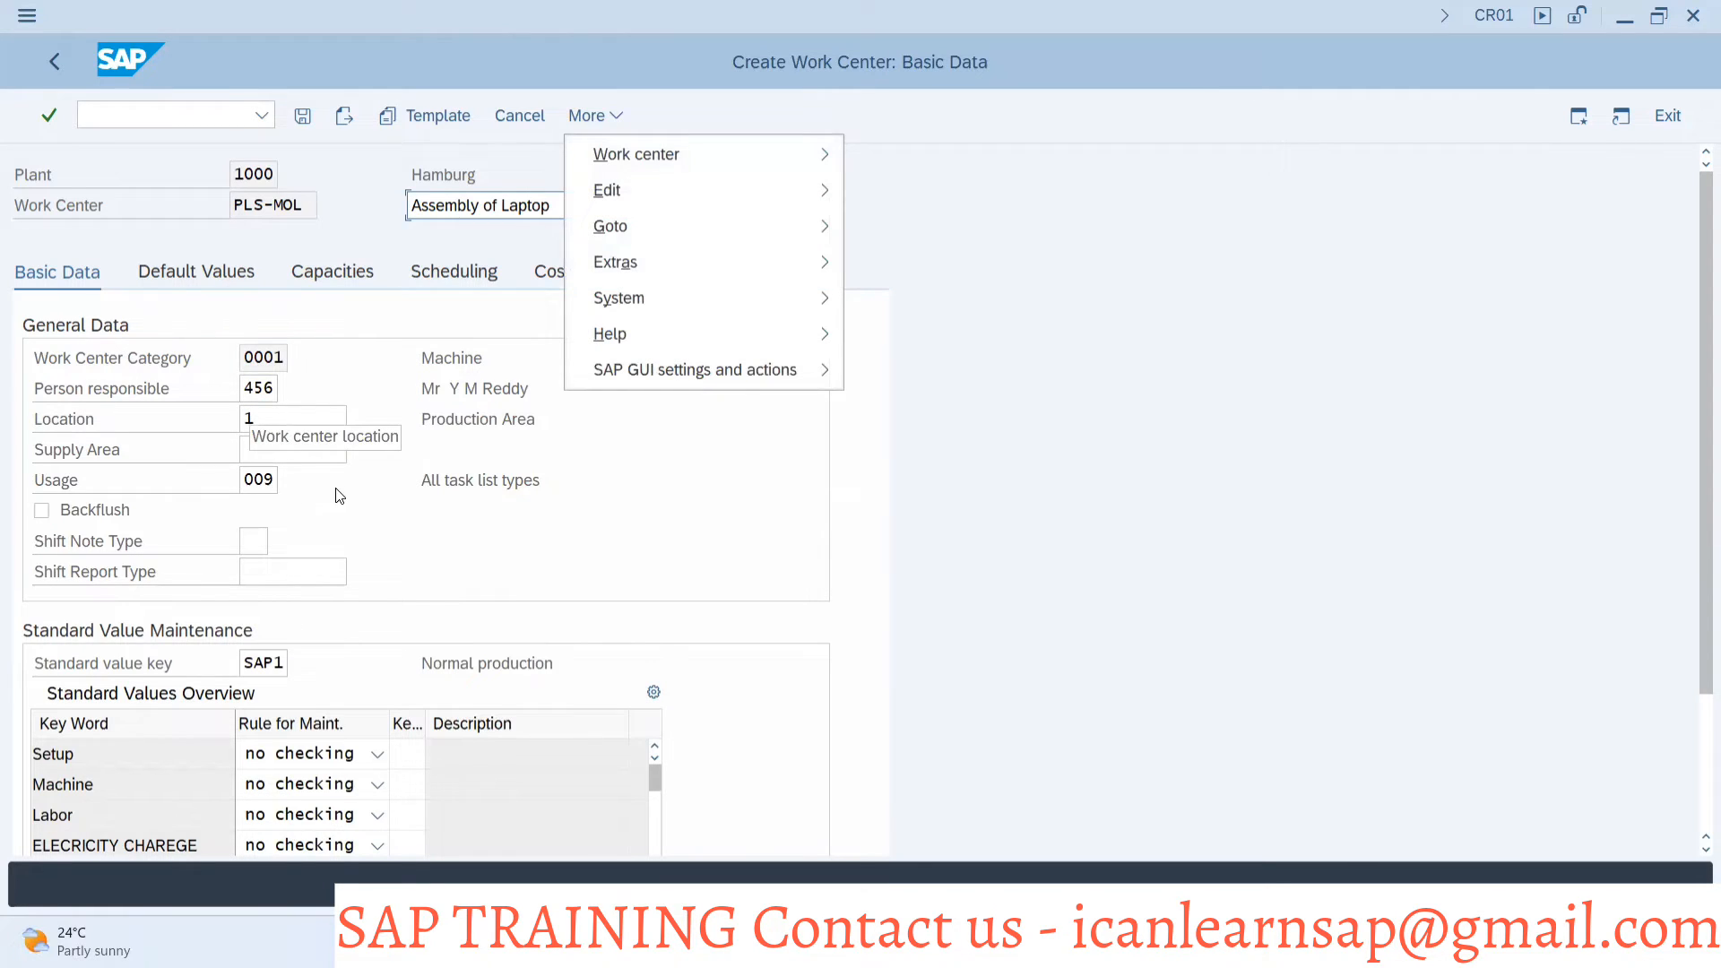
pyautogui.press('Escape')
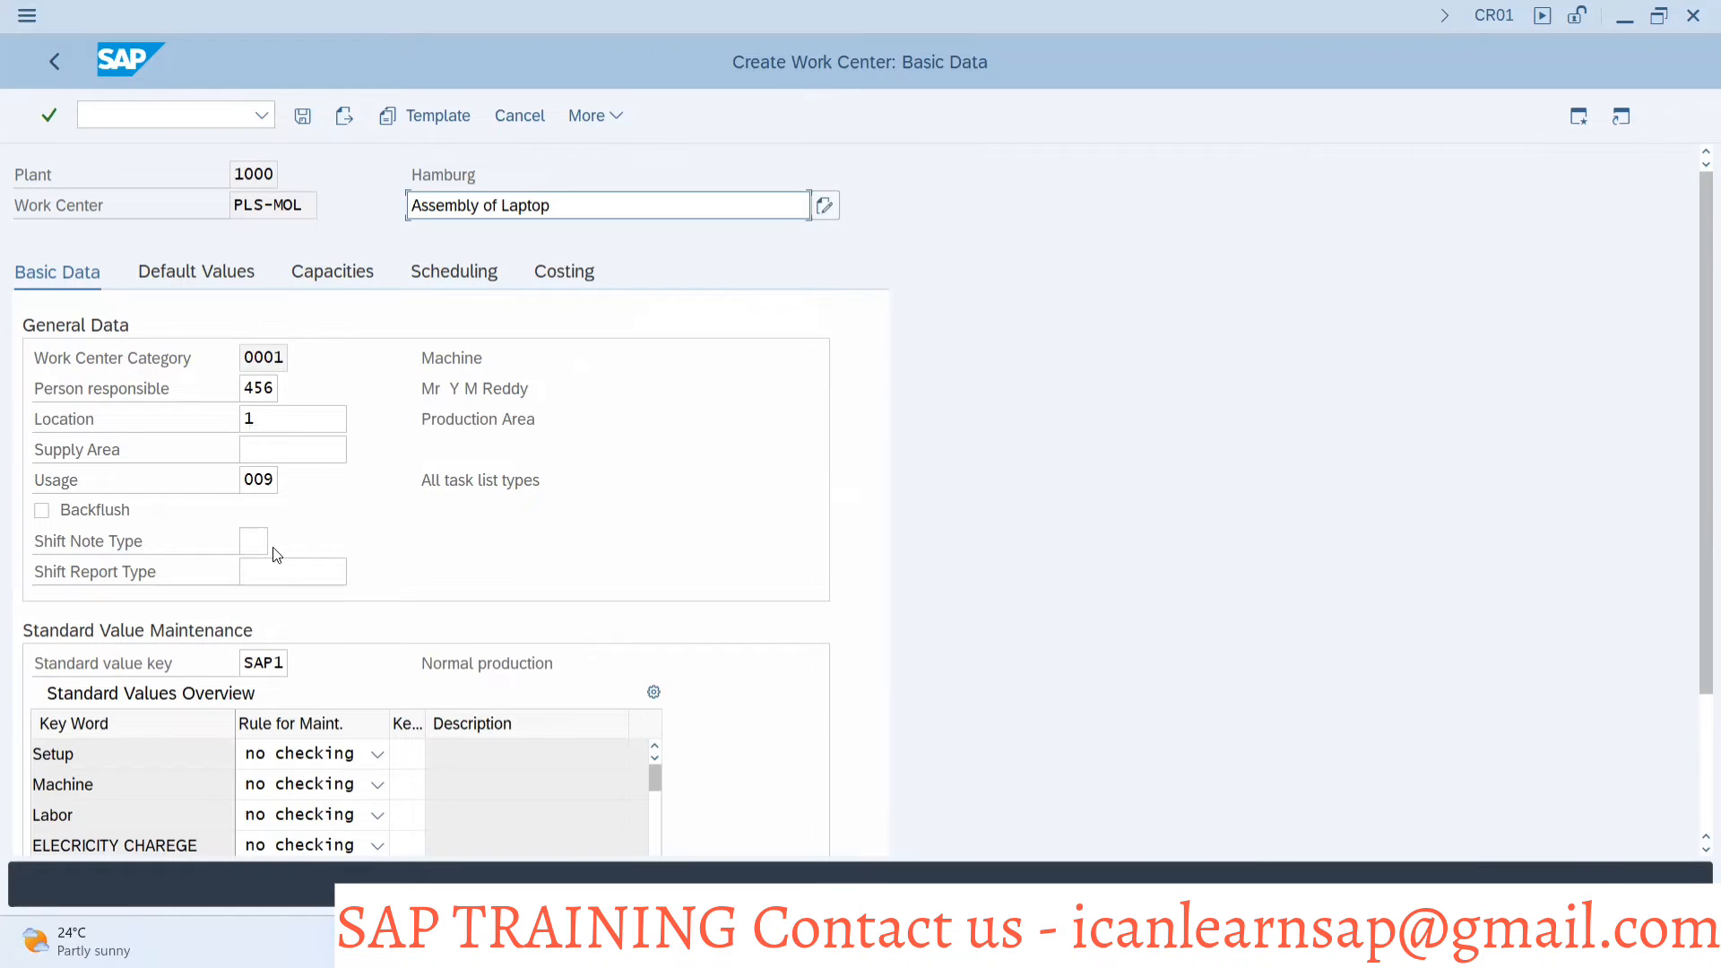
# In the customizing session, set QDR system to Input among the Basic data modifiable fields of Define Field Selection and compare with the work center screen
pyautogui.hotkey('alt', 'Tab')
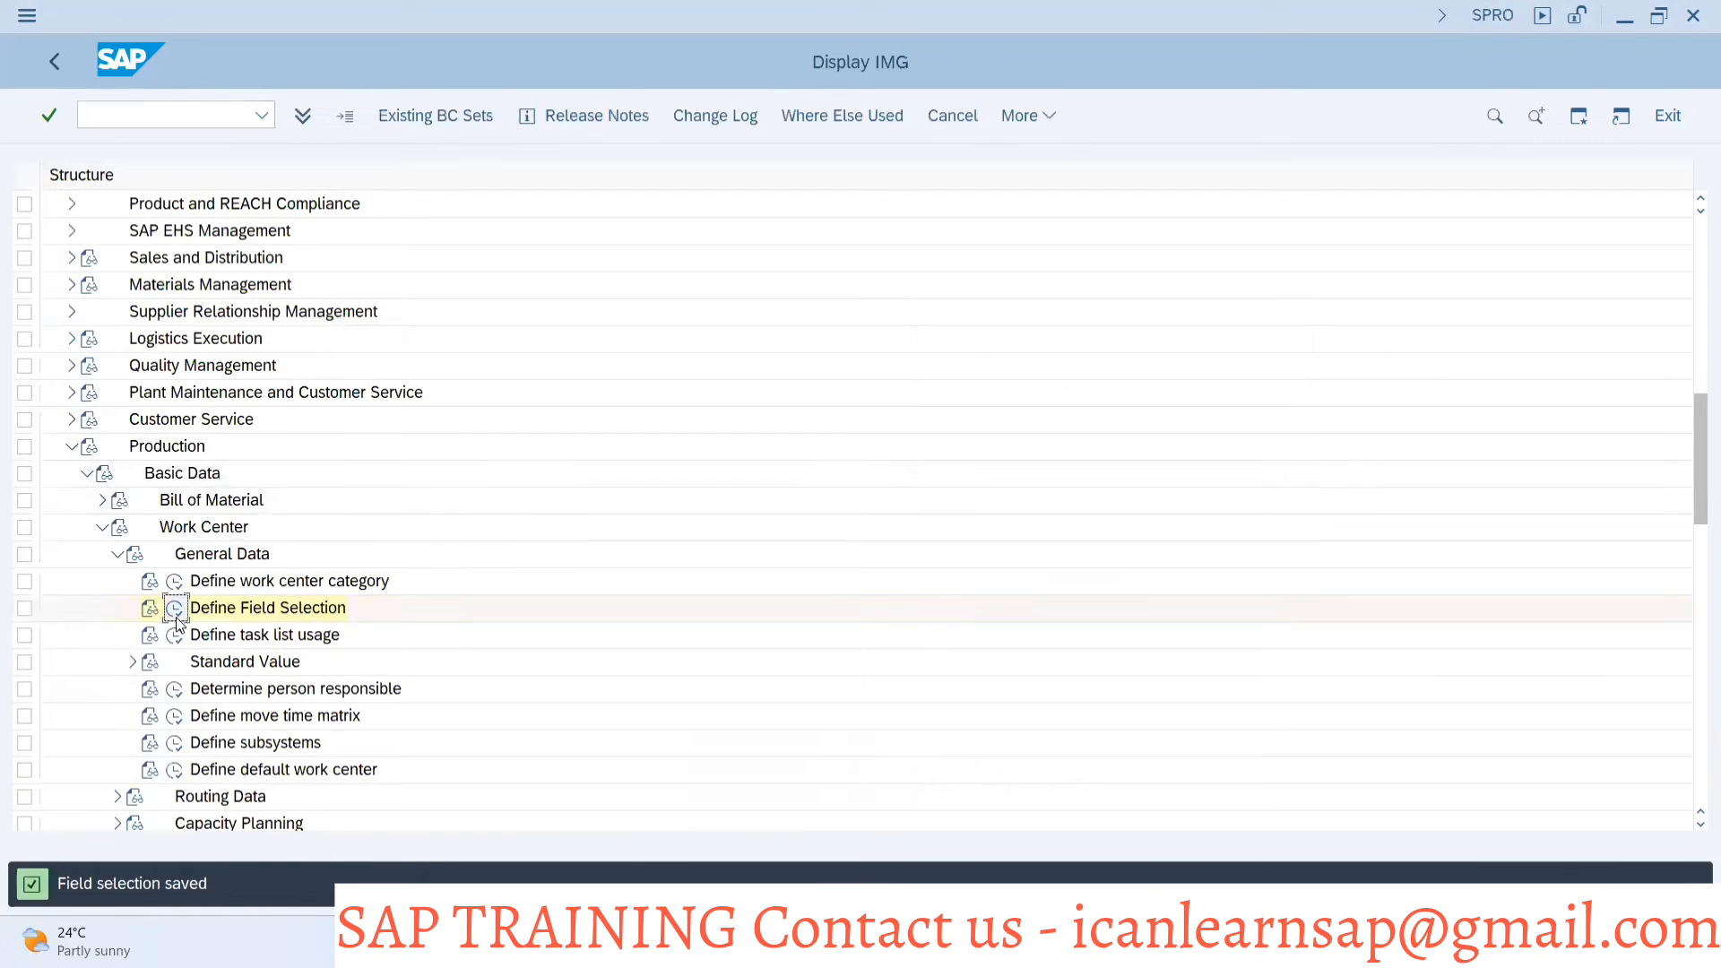
pyautogui.click(176, 609)
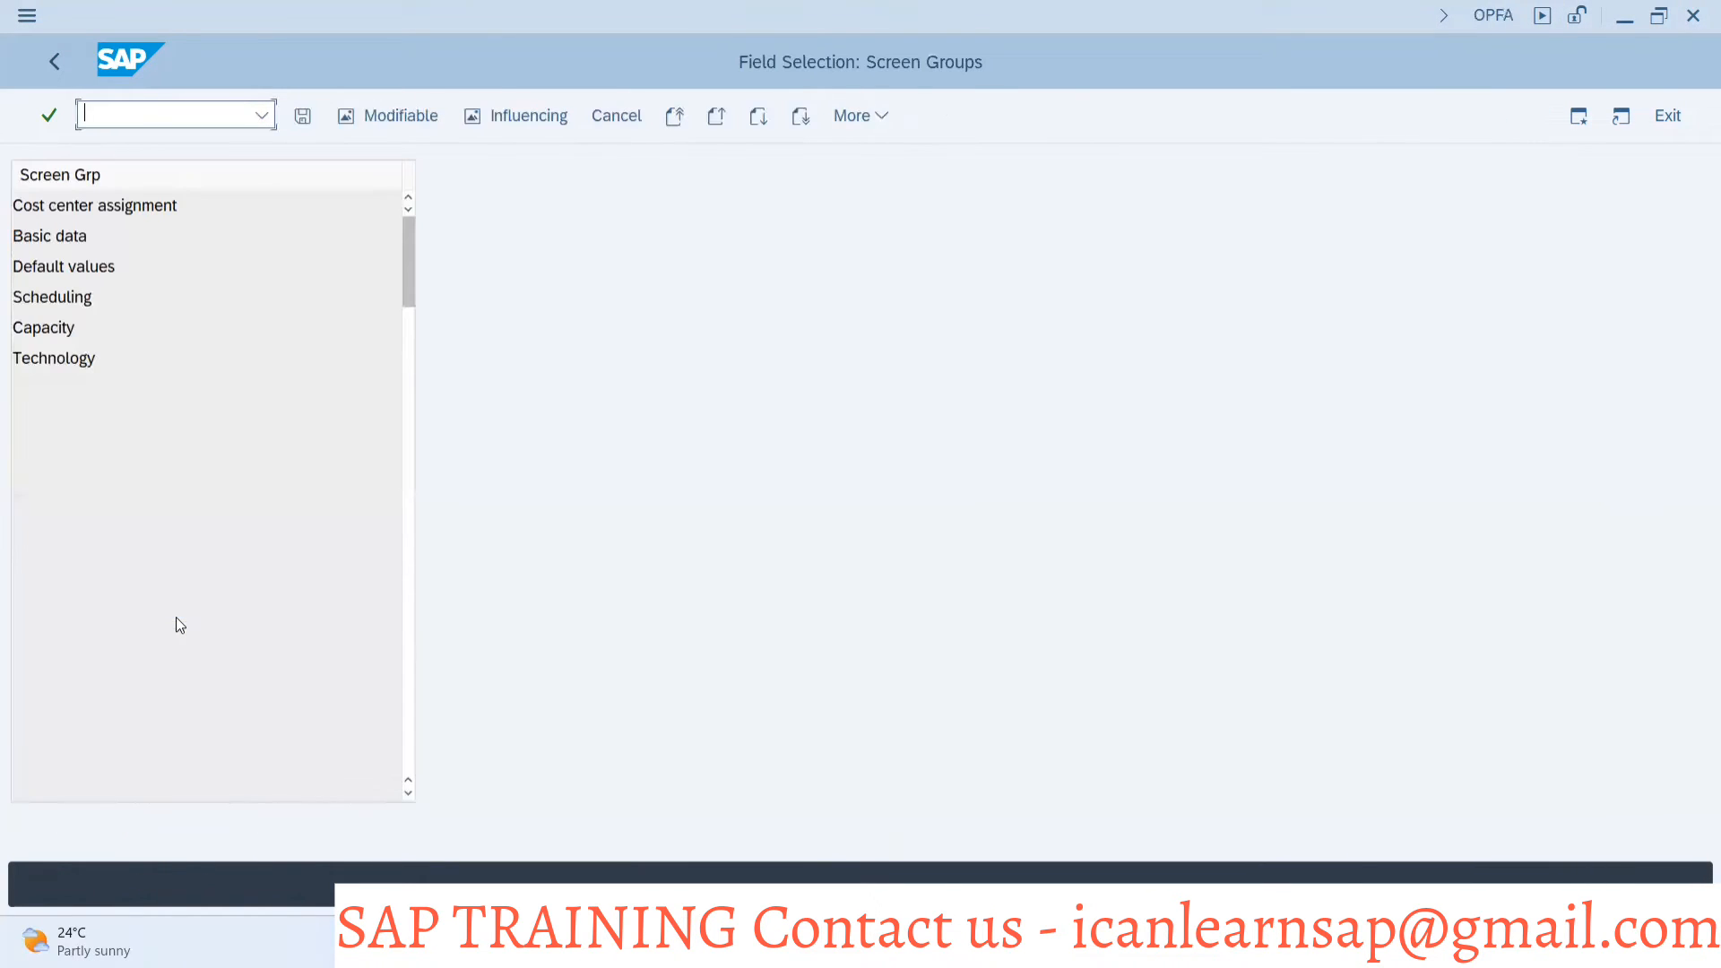
pyautogui.doubleClick(47, 247)
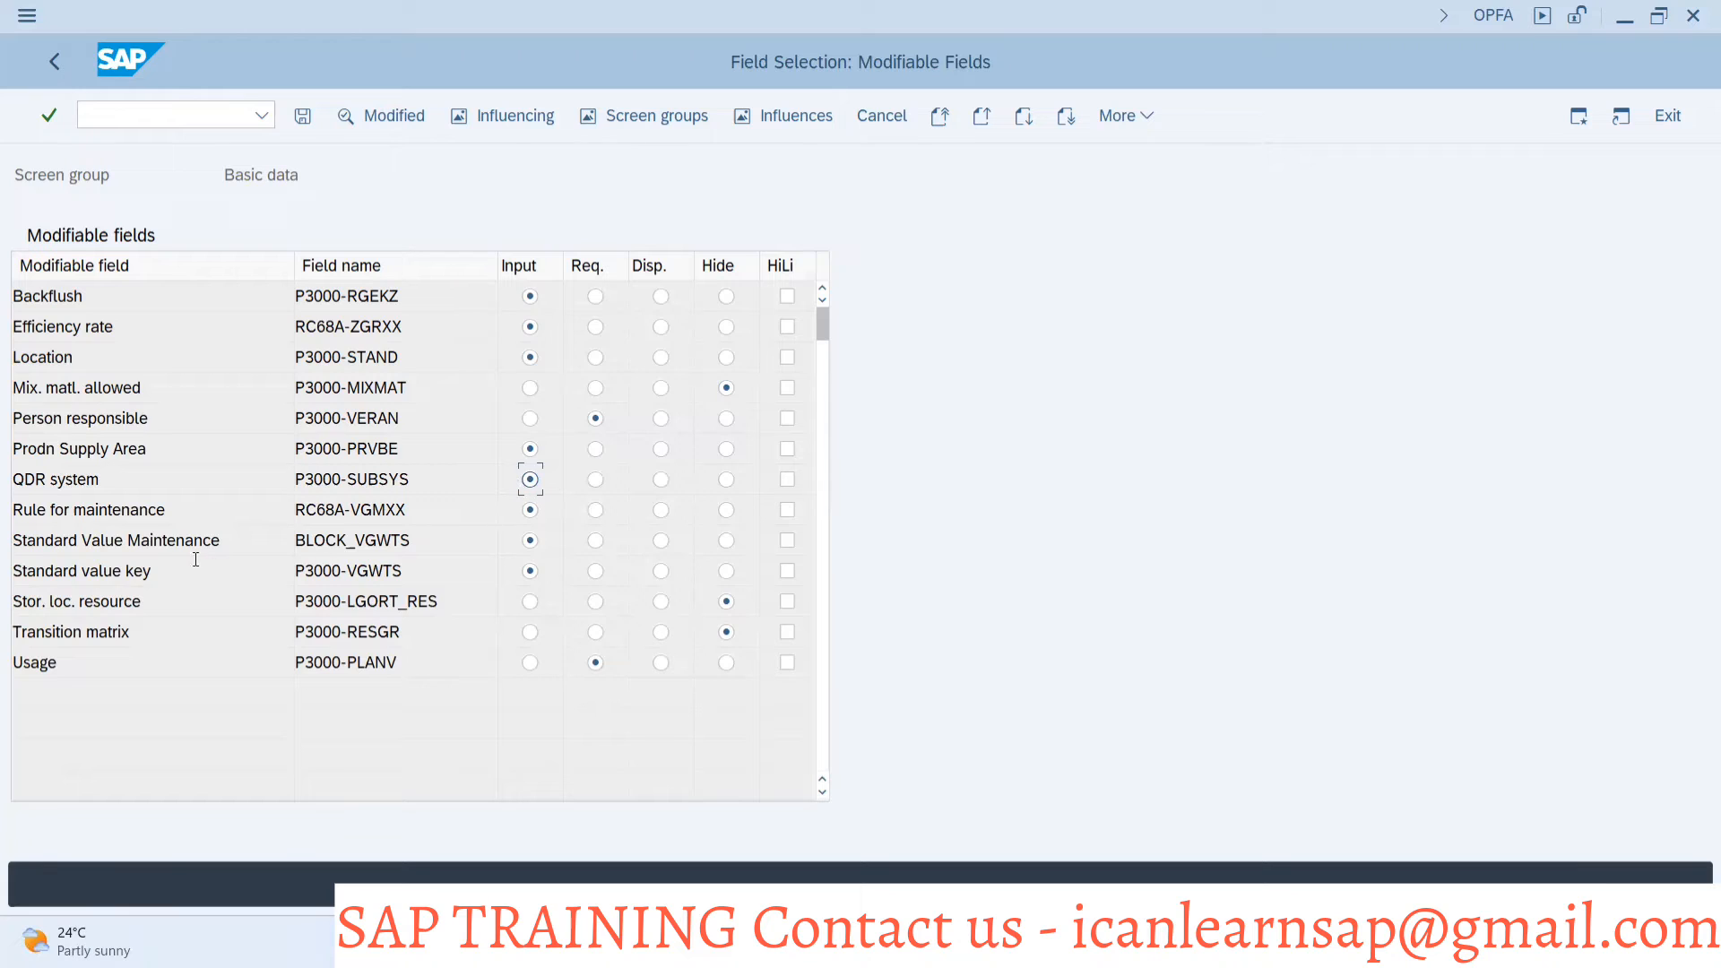
pyautogui.hotkey('alt', 'Tab')
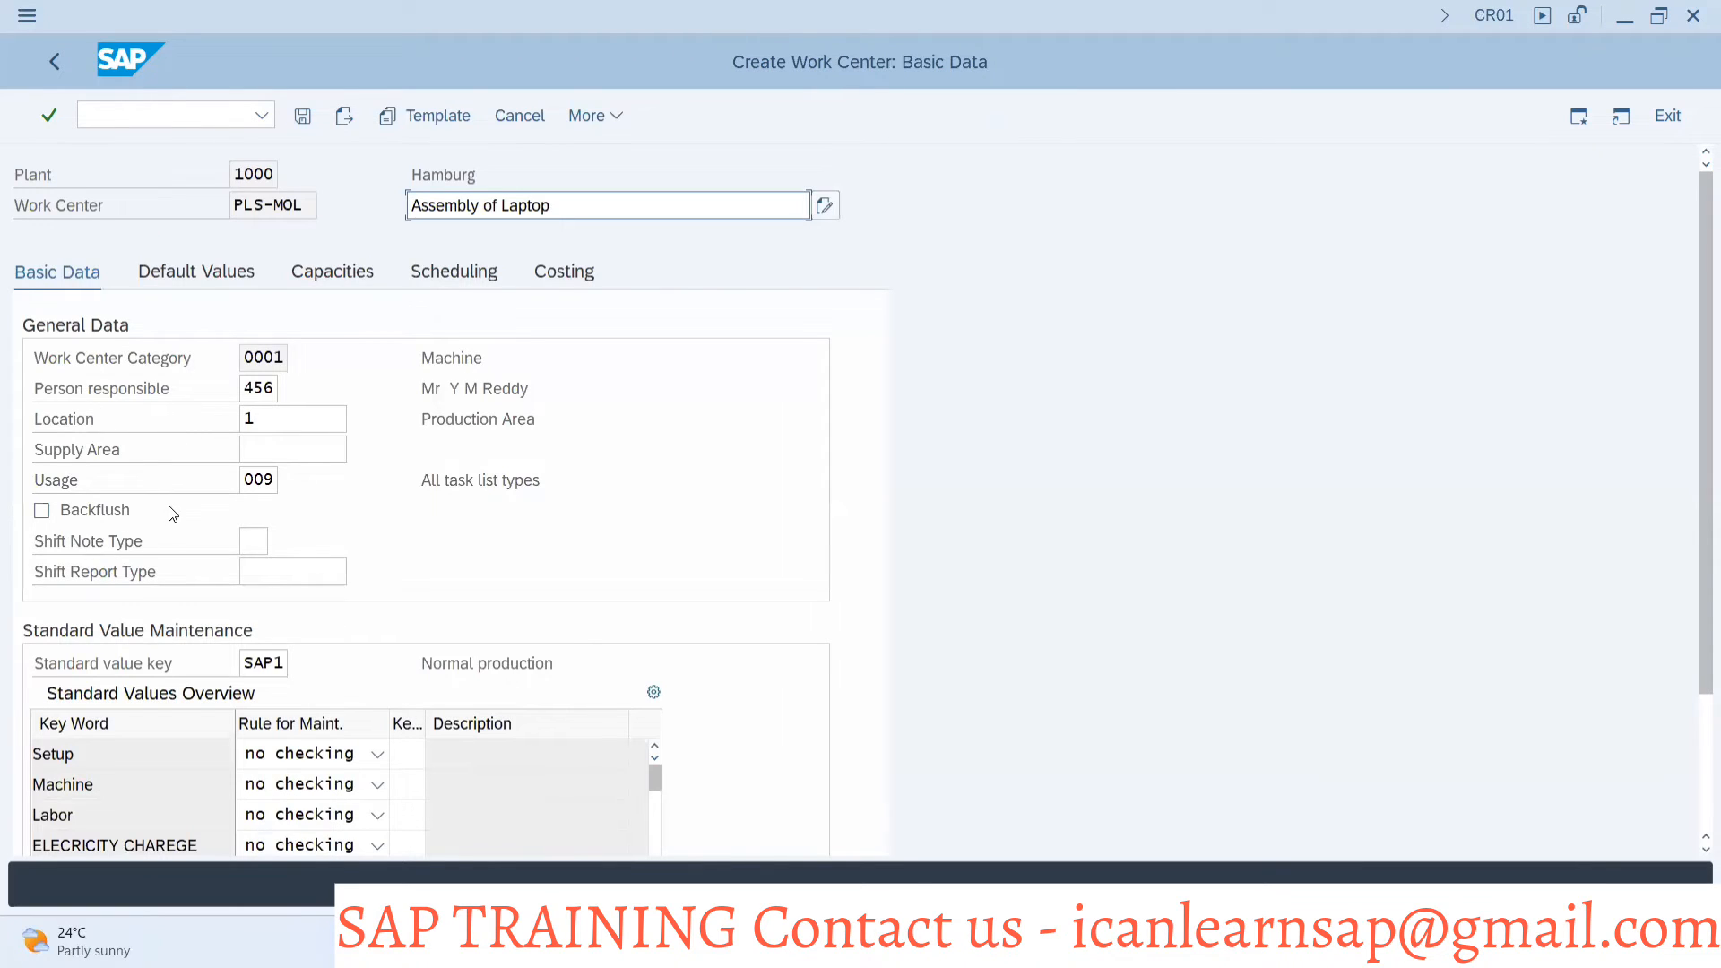
pyautogui.hotkey('alt', 'Tab')
# Save the Basic data field selection to the proposed customizing request and return to the customizing structure
pyautogui.click(302, 115)
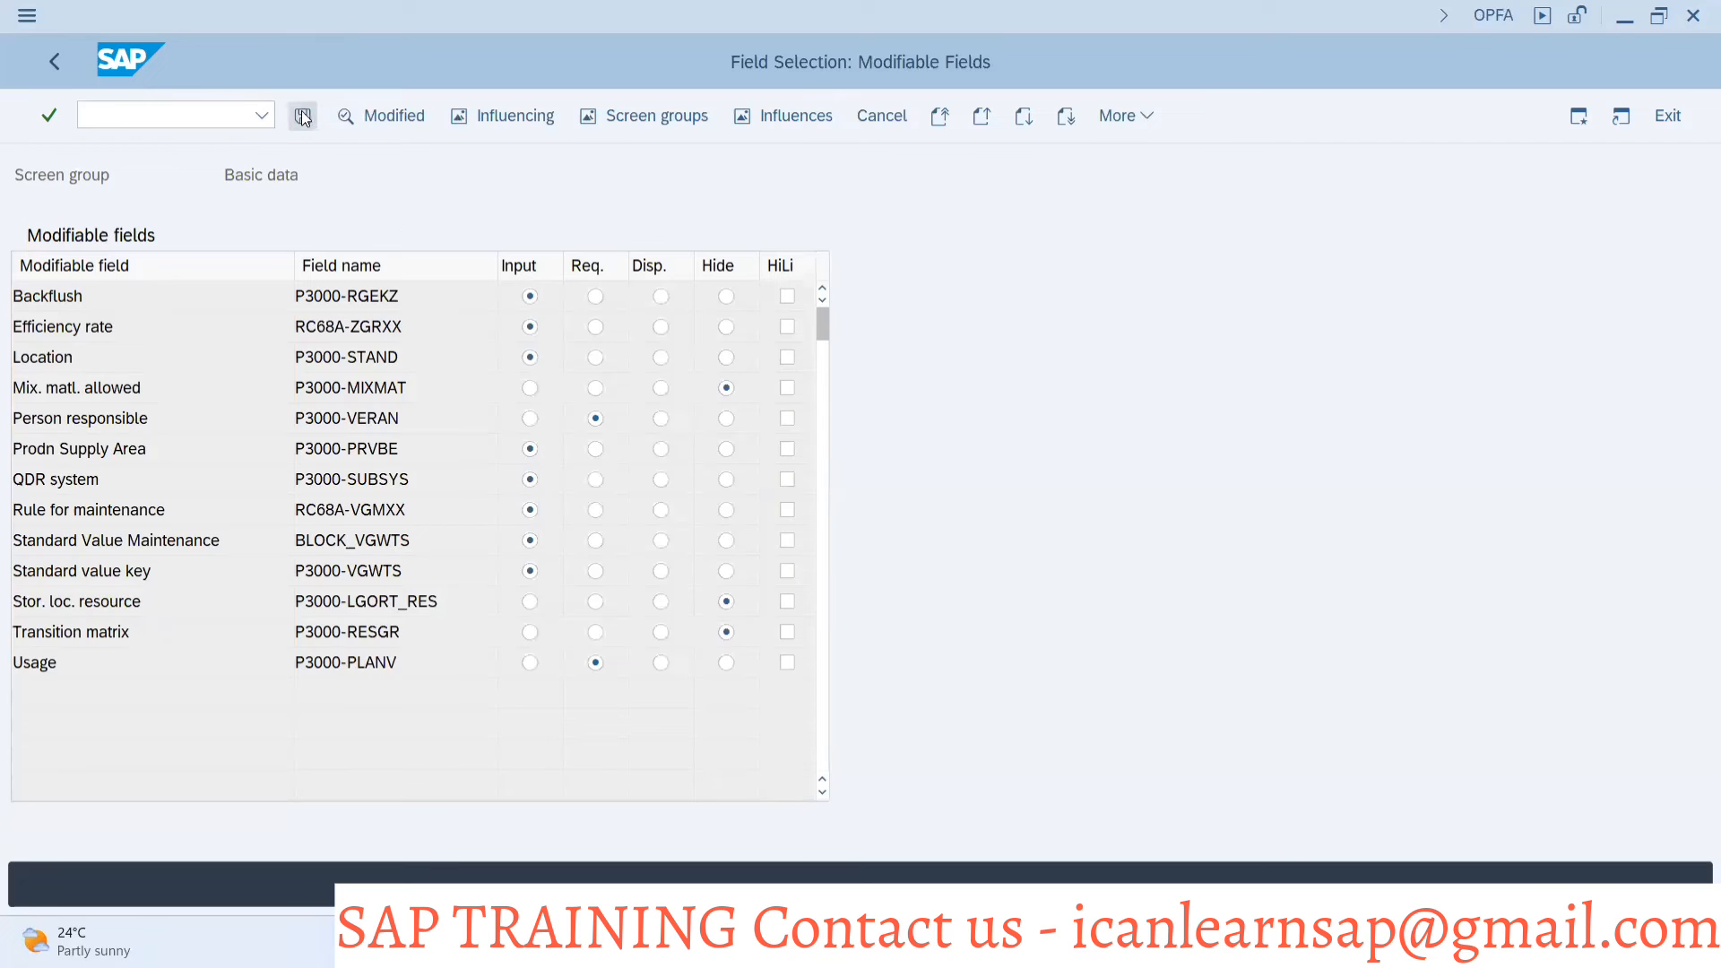
pyautogui.click(488, 452)
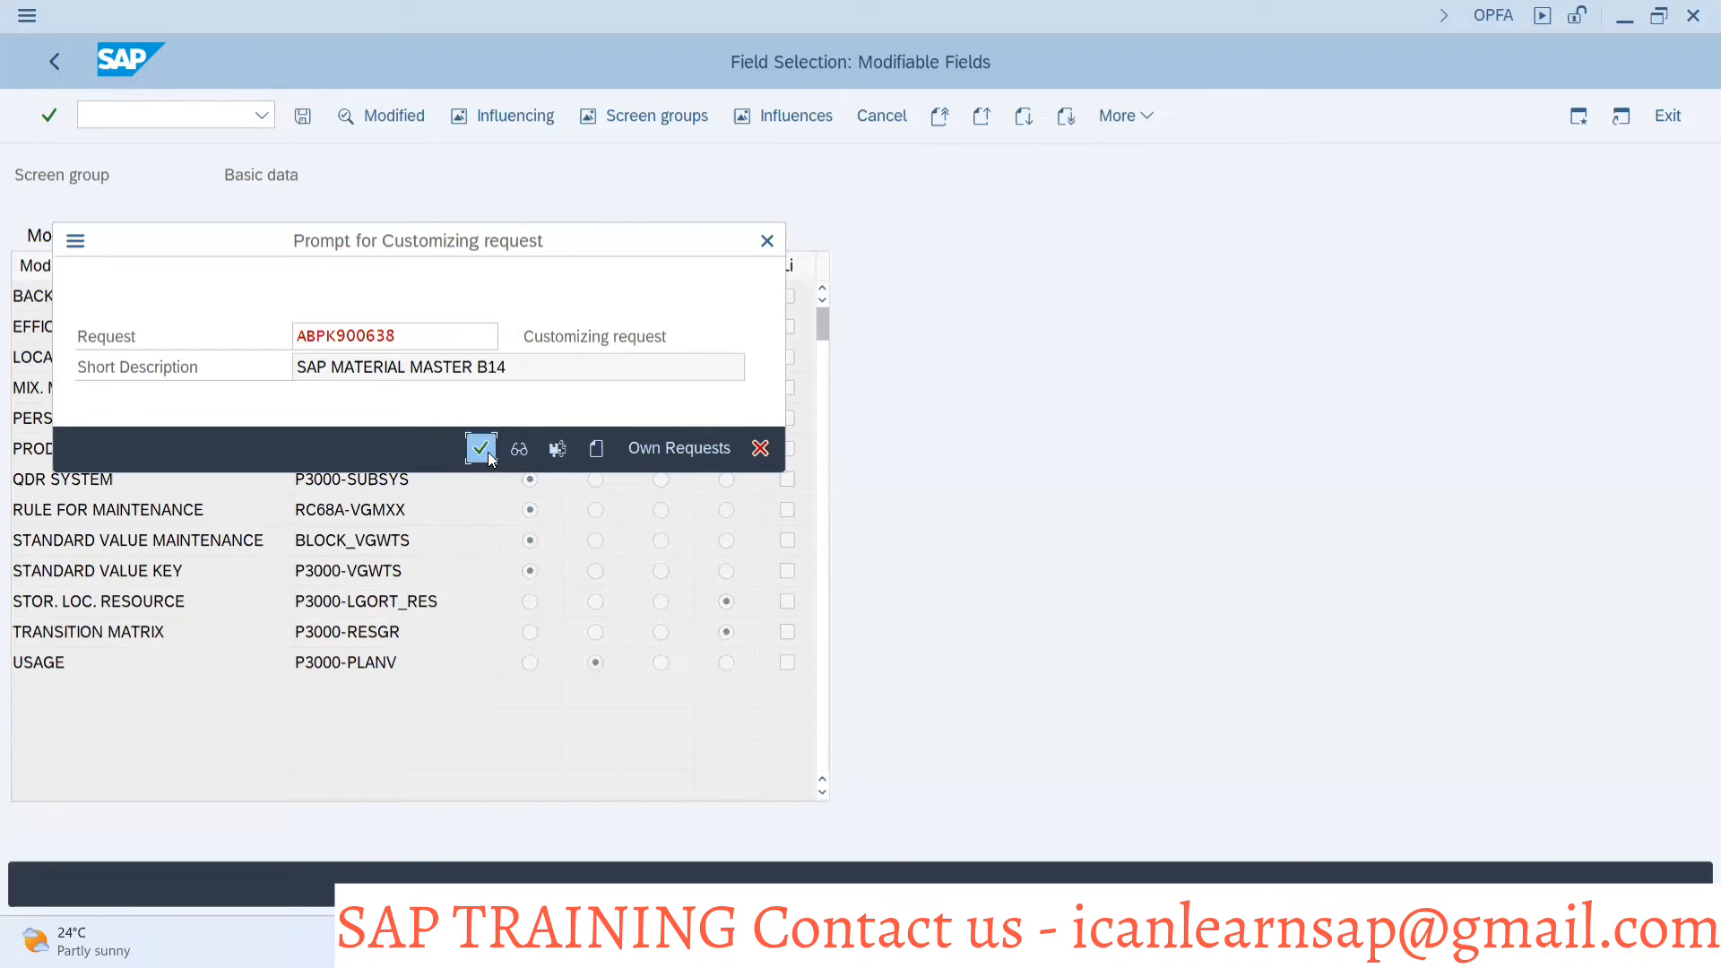
pyautogui.press('F3')
# In the Create Work Center session, discard the unsaved entry, enter work center PLS-MOL again for plant 1000 and open its basic data
pyautogui.hotkey('alt', 'Tab')
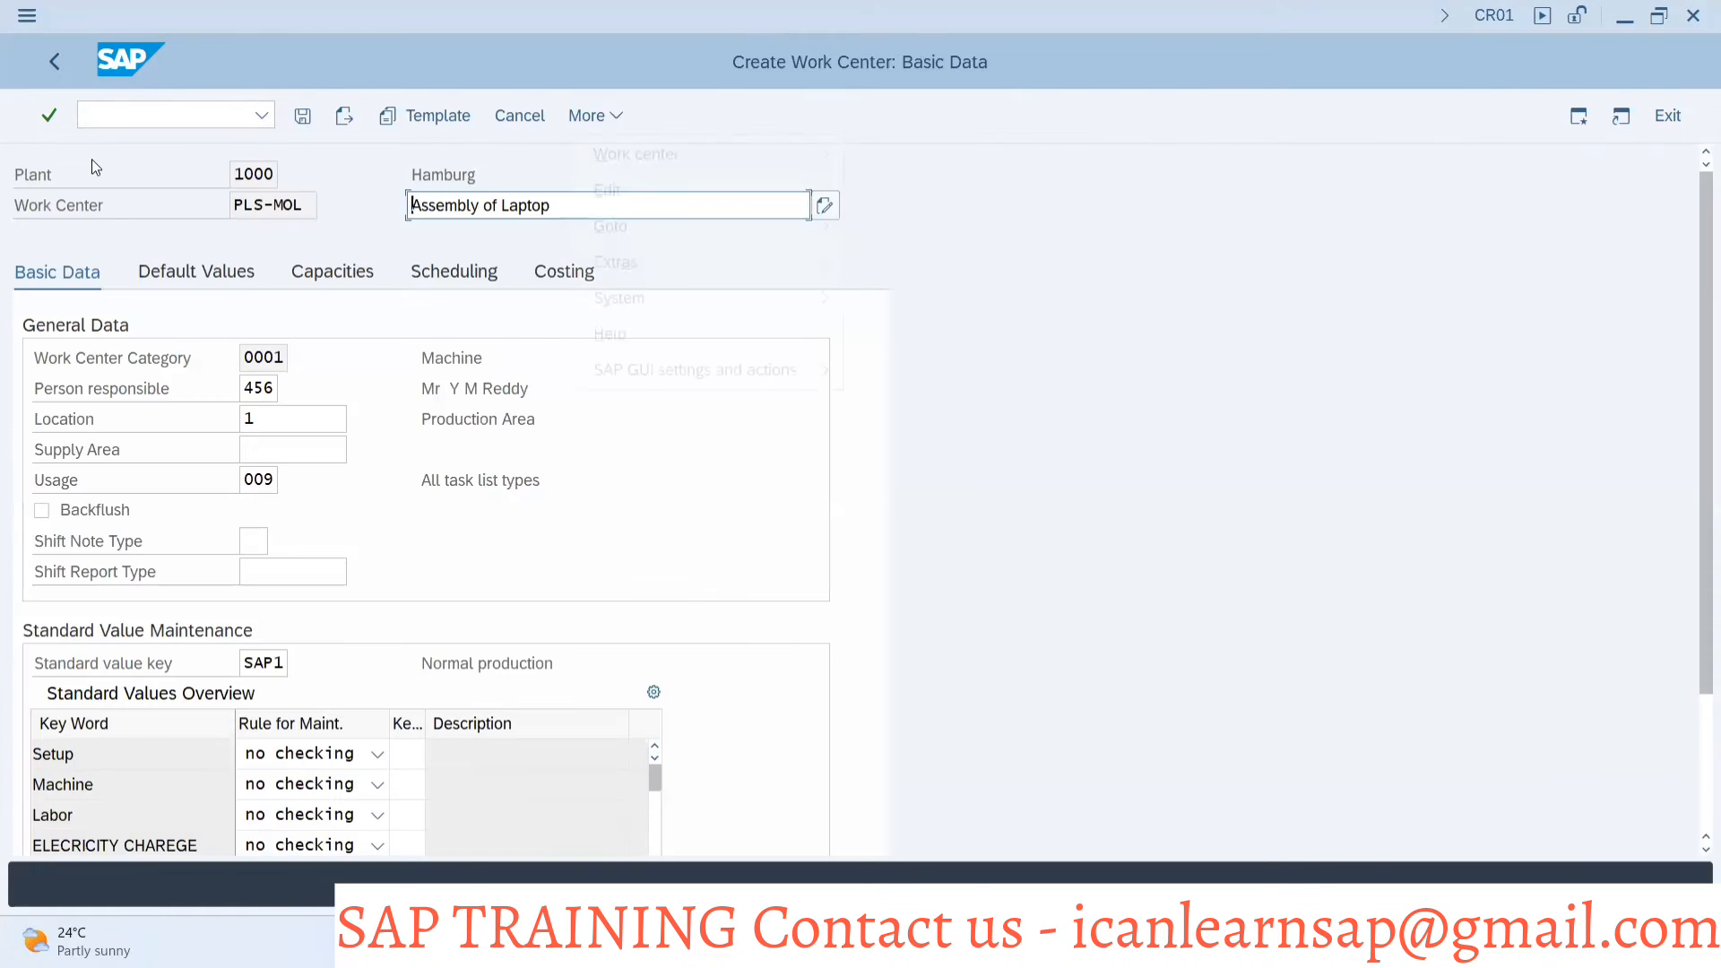
pyautogui.click(52, 71)
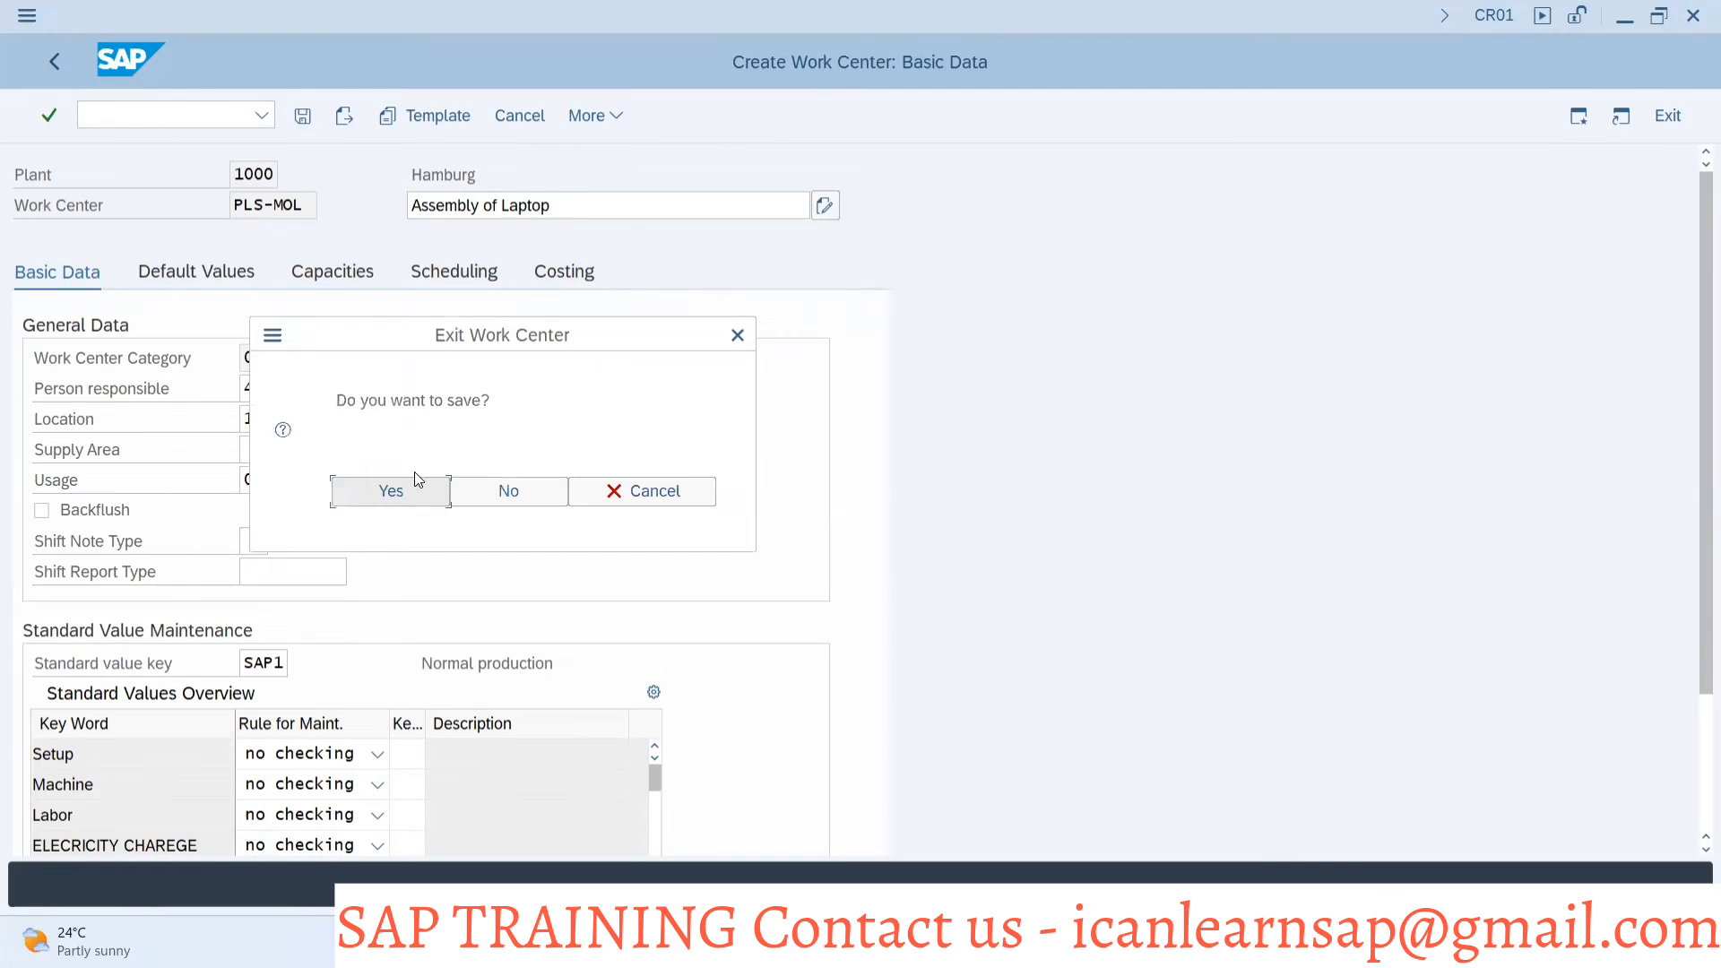
pyautogui.click(506, 489)
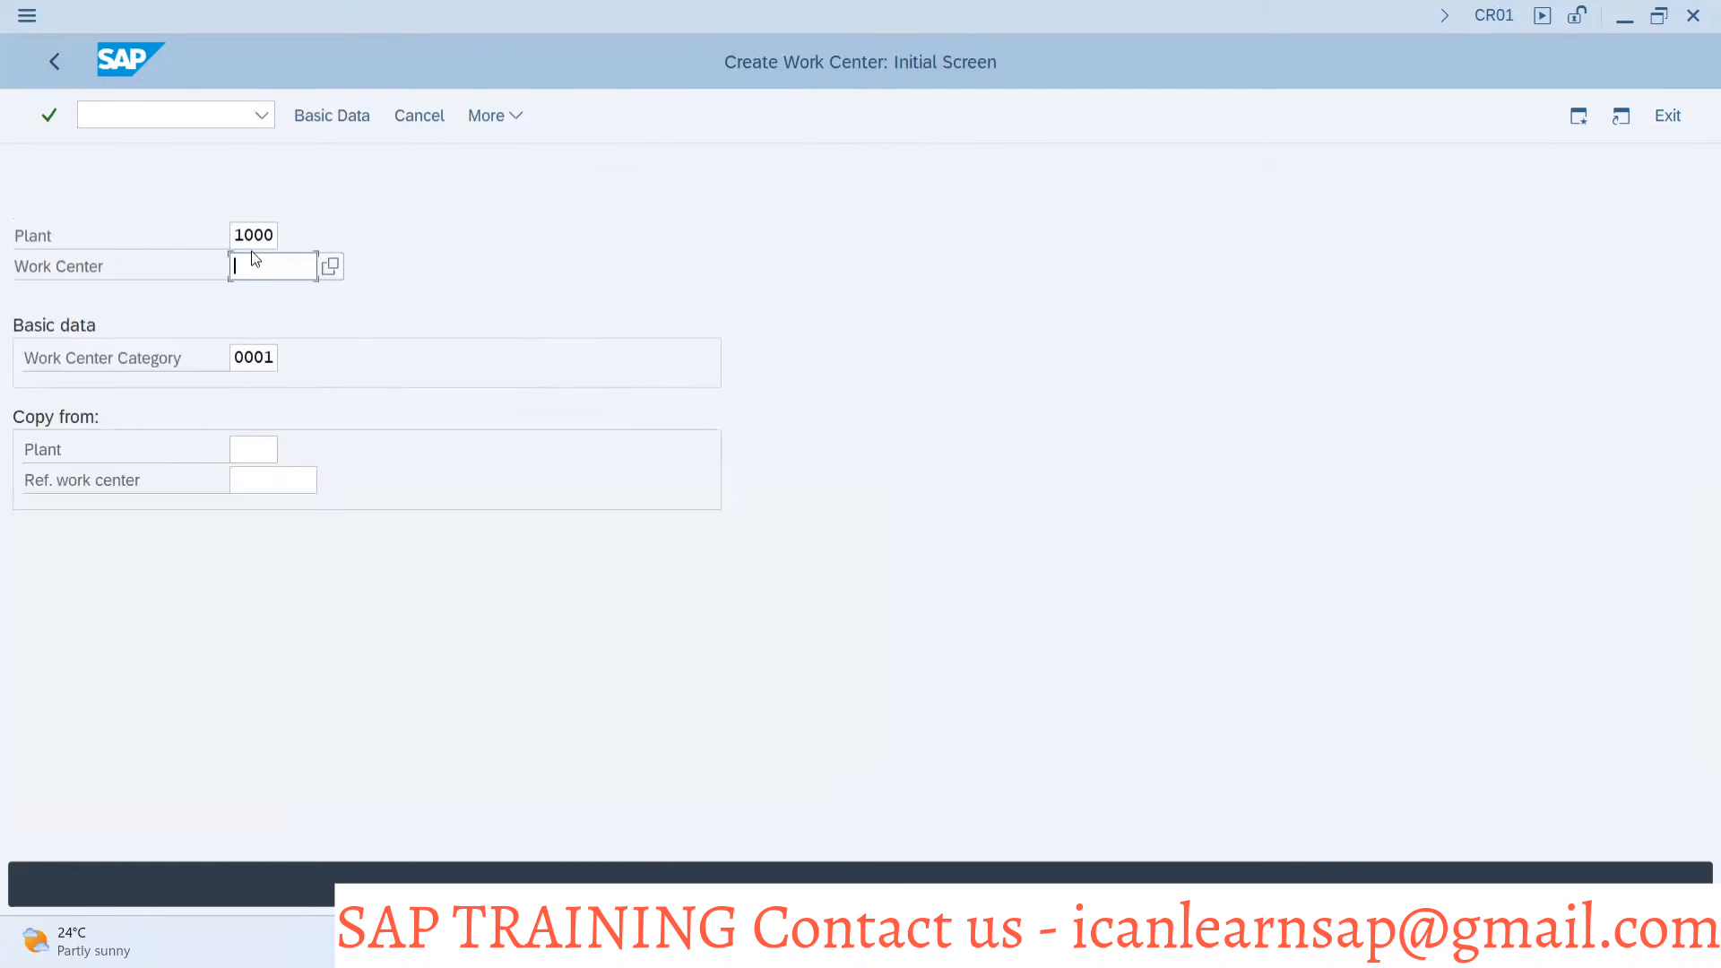
pyautogui.click(255, 265)
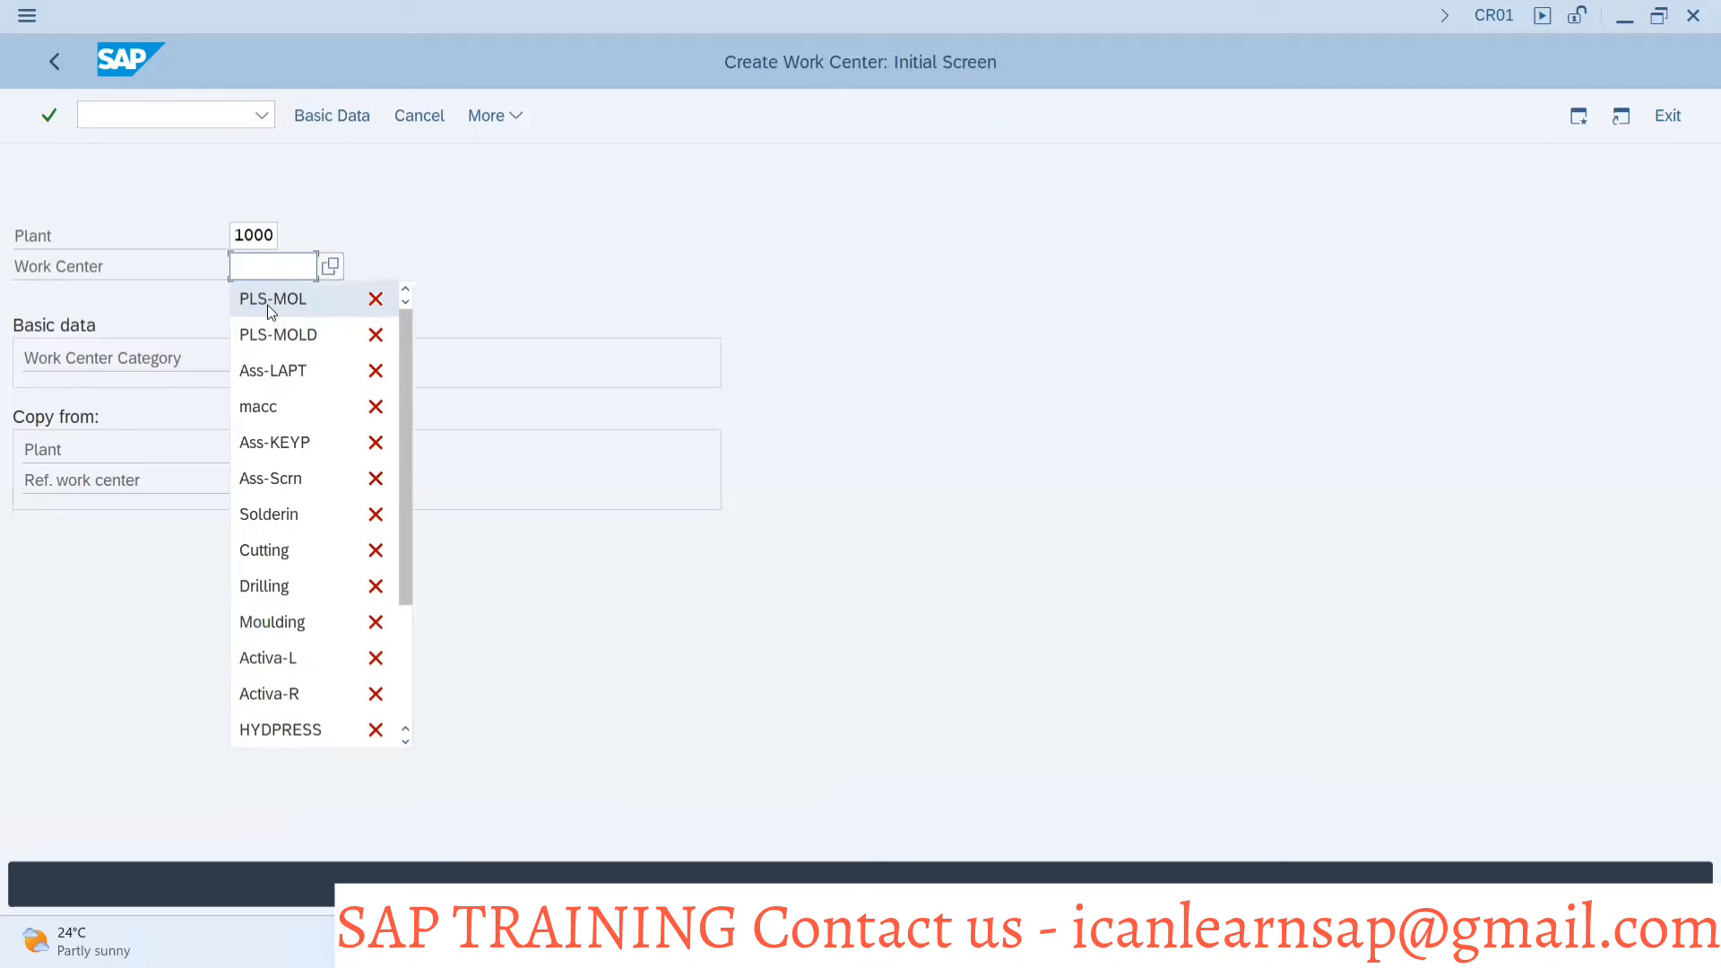
pyautogui.write("'")
pyautogui.press('BackSpace')
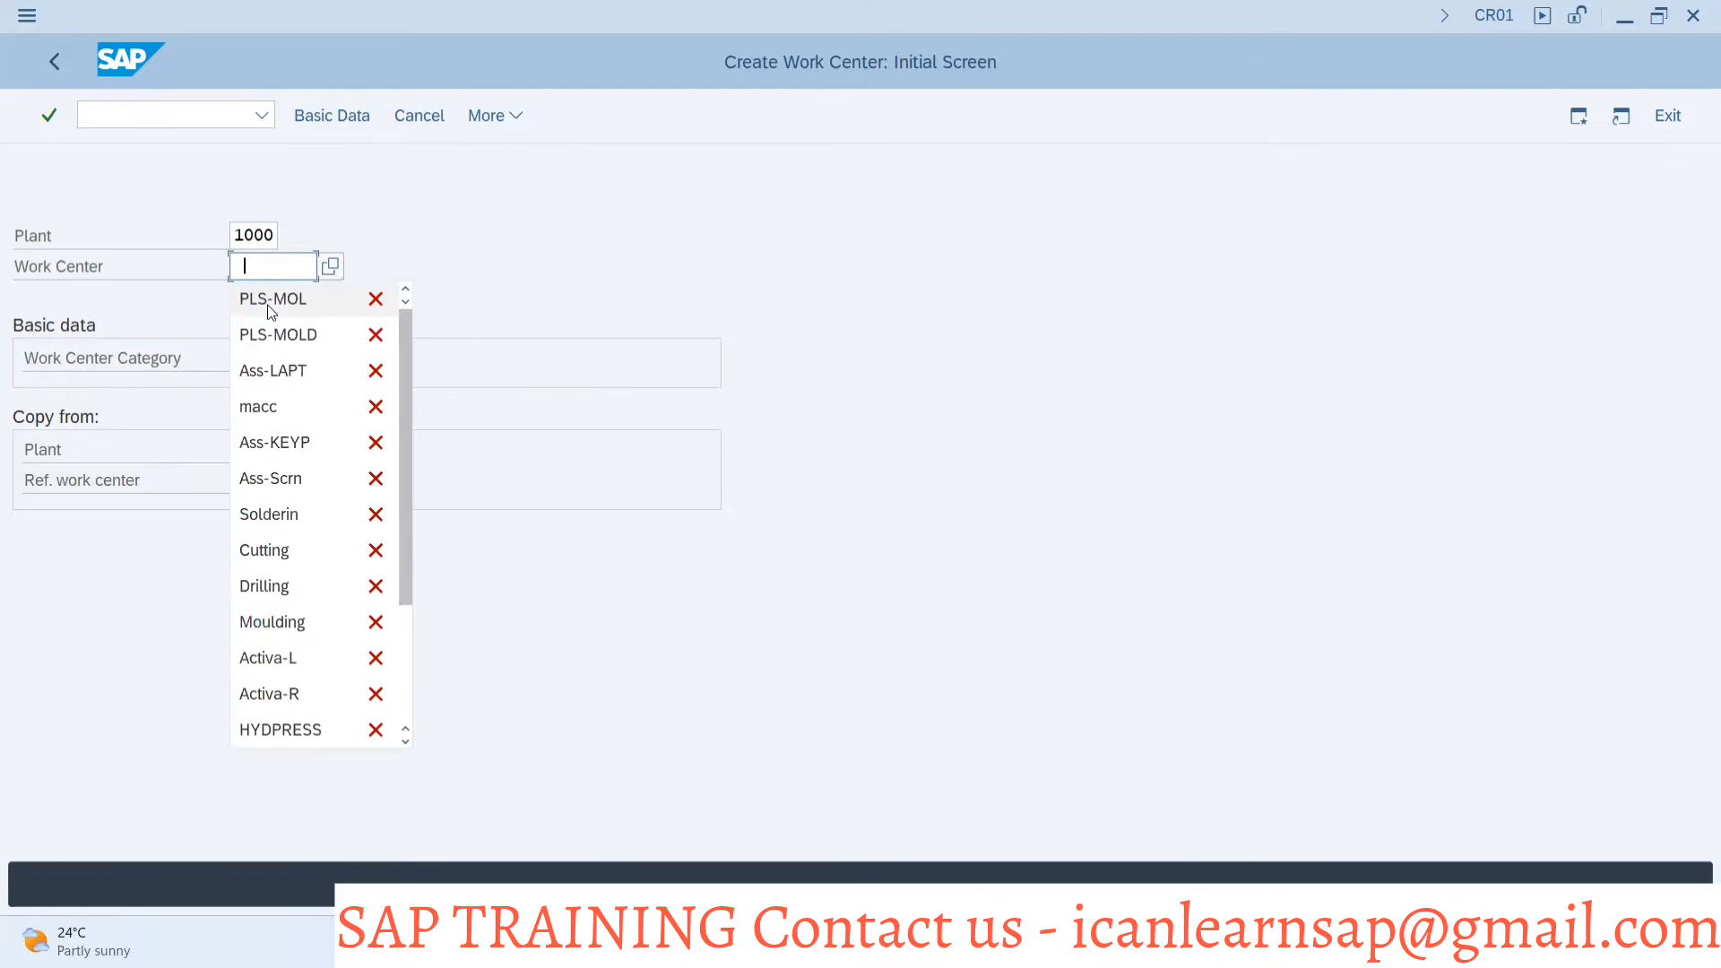
pyautogui.click(267, 305)
pyautogui.press('Return')
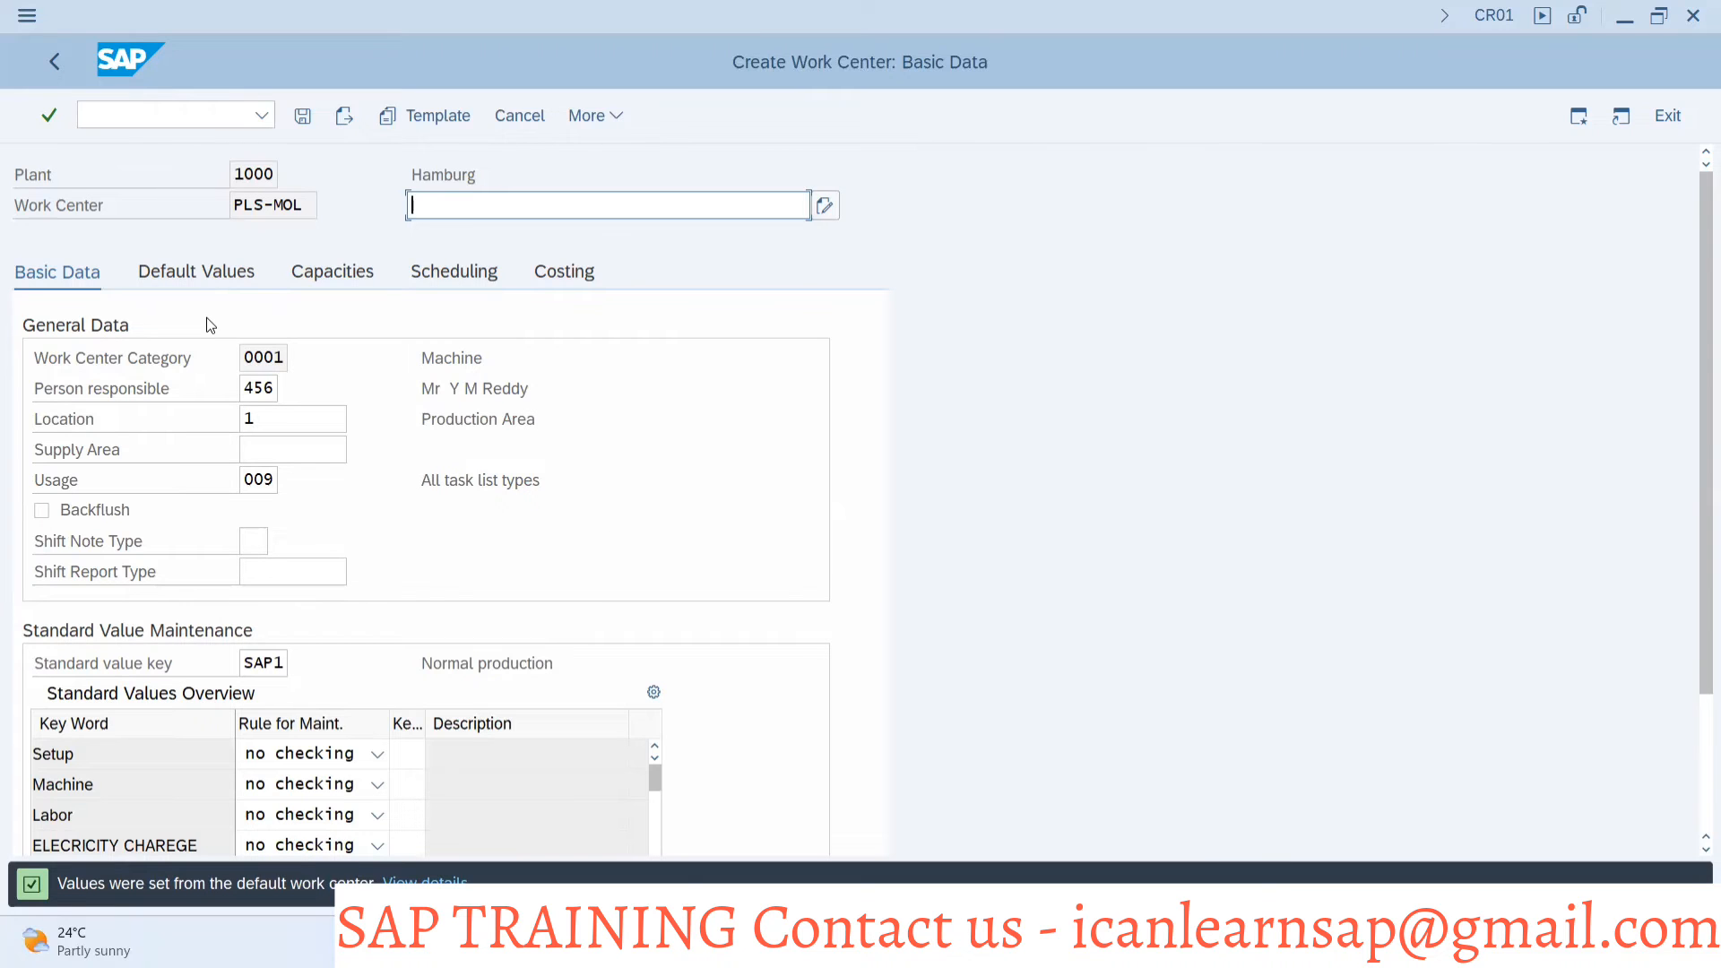
# In the customizing session, open the influencing field settings of the Basic data screen group for field selection value 0001
pyautogui.hotkey('alt', 'Tab')
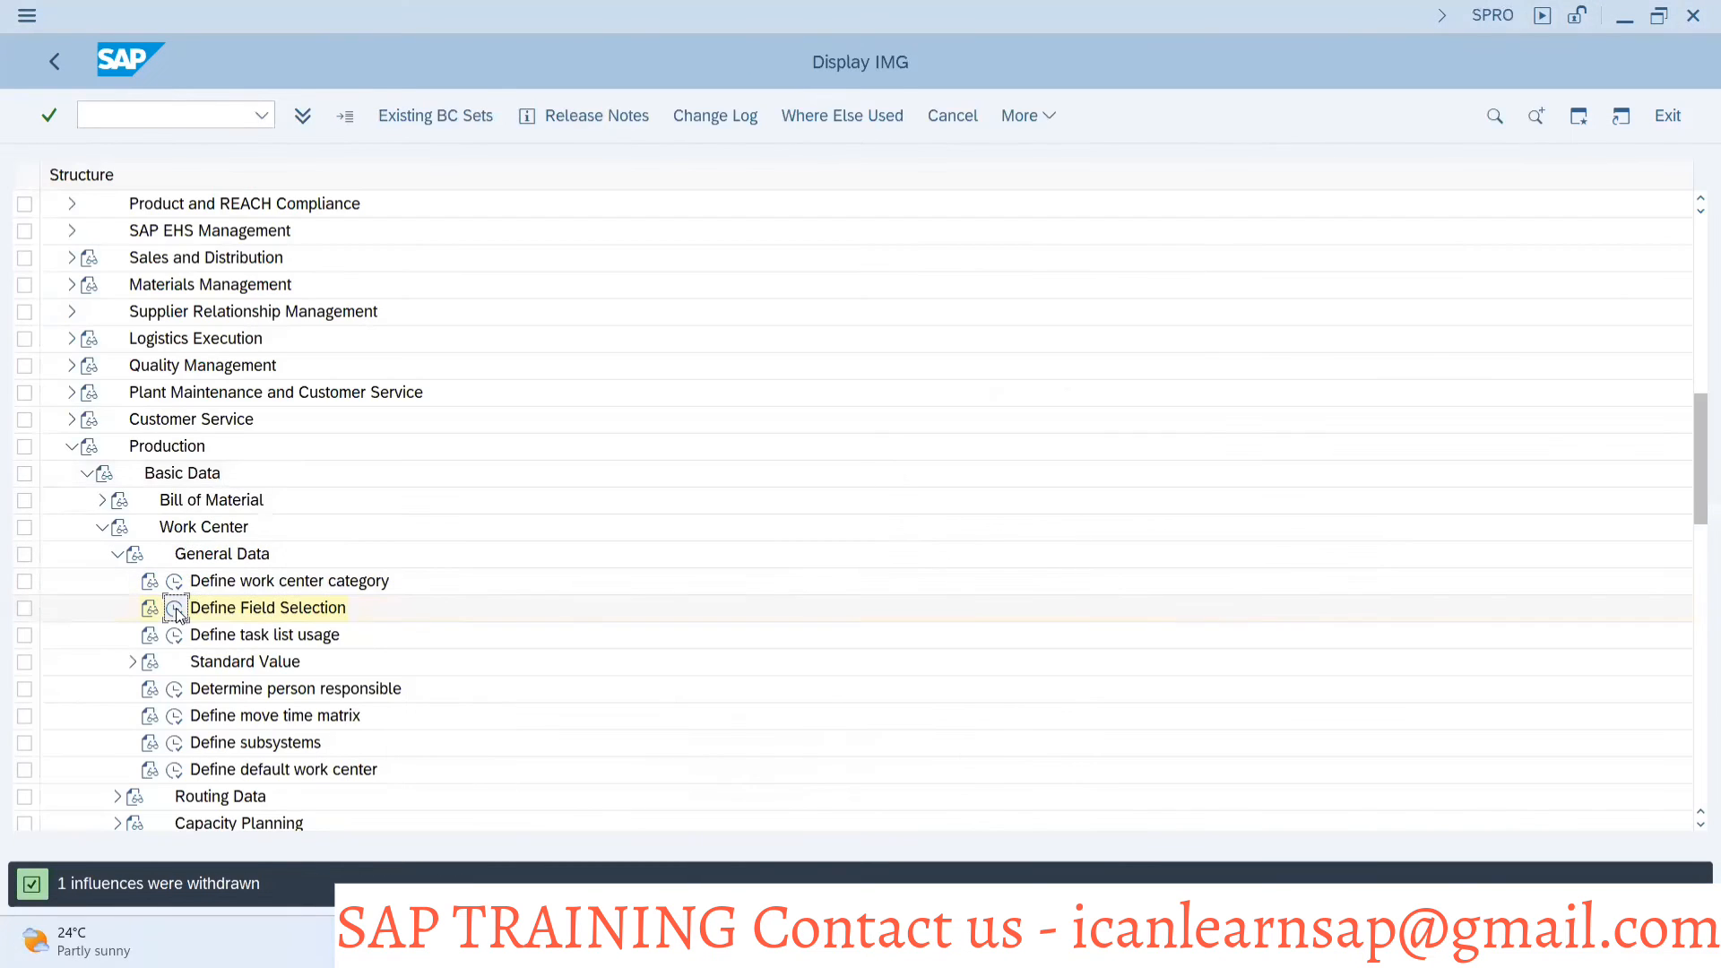
pyautogui.click(176, 608)
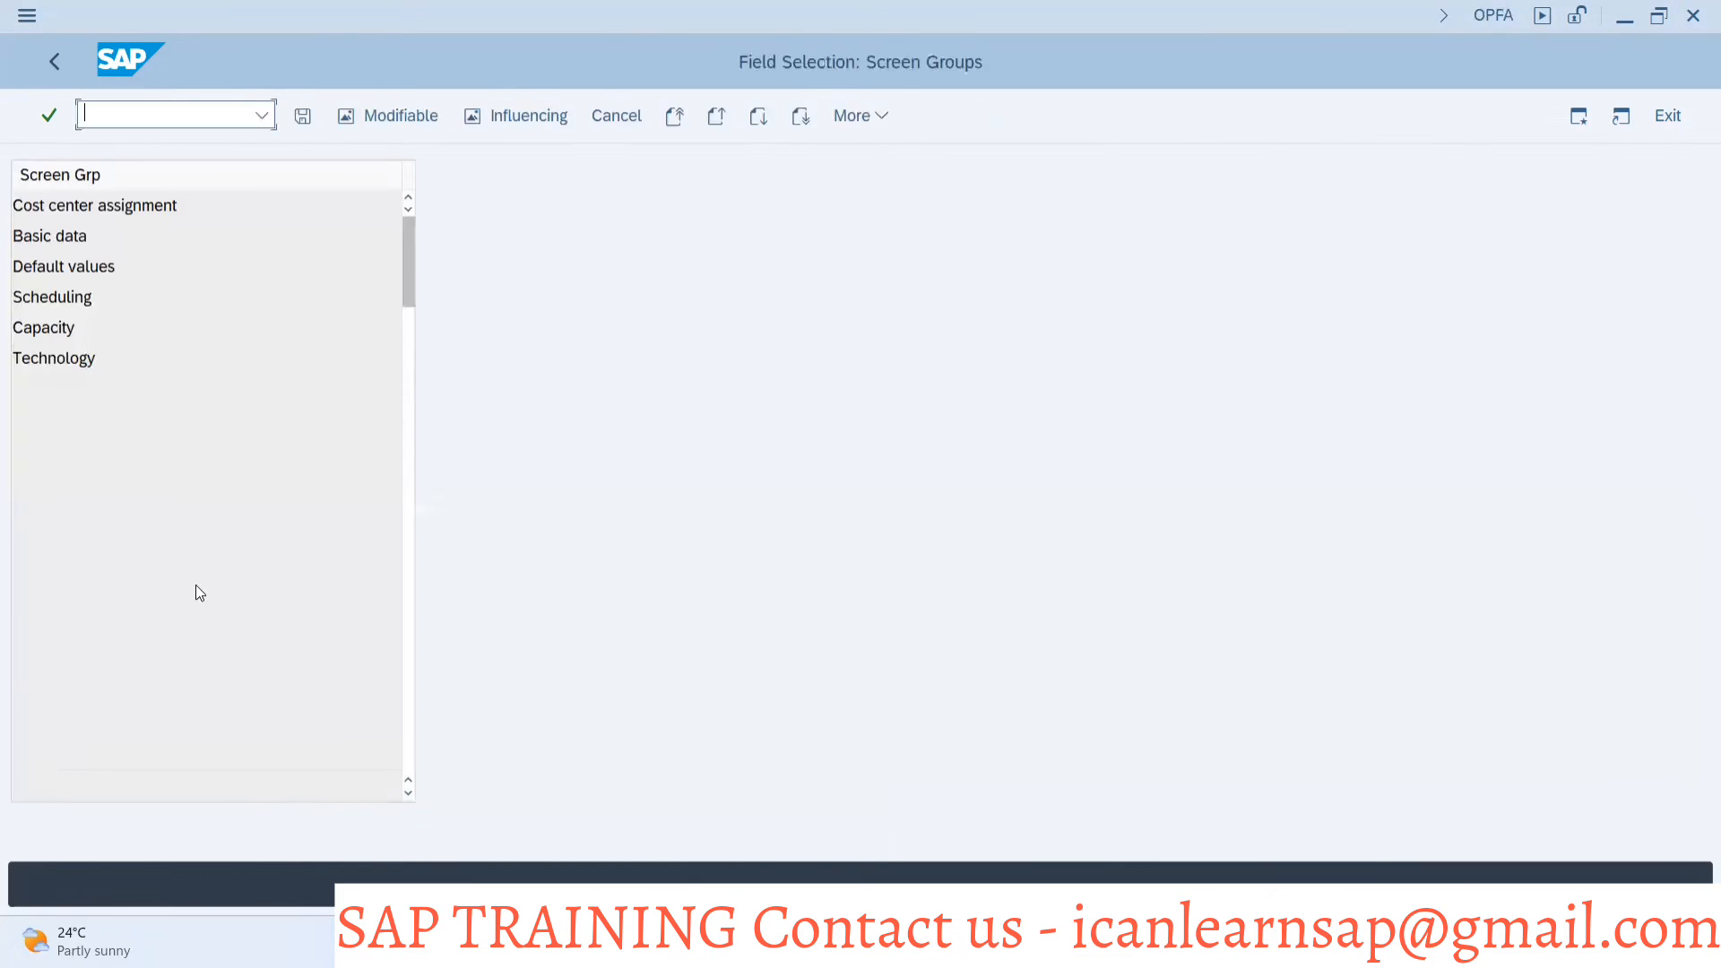
pyautogui.click(33, 234)
pyautogui.click(500, 117)
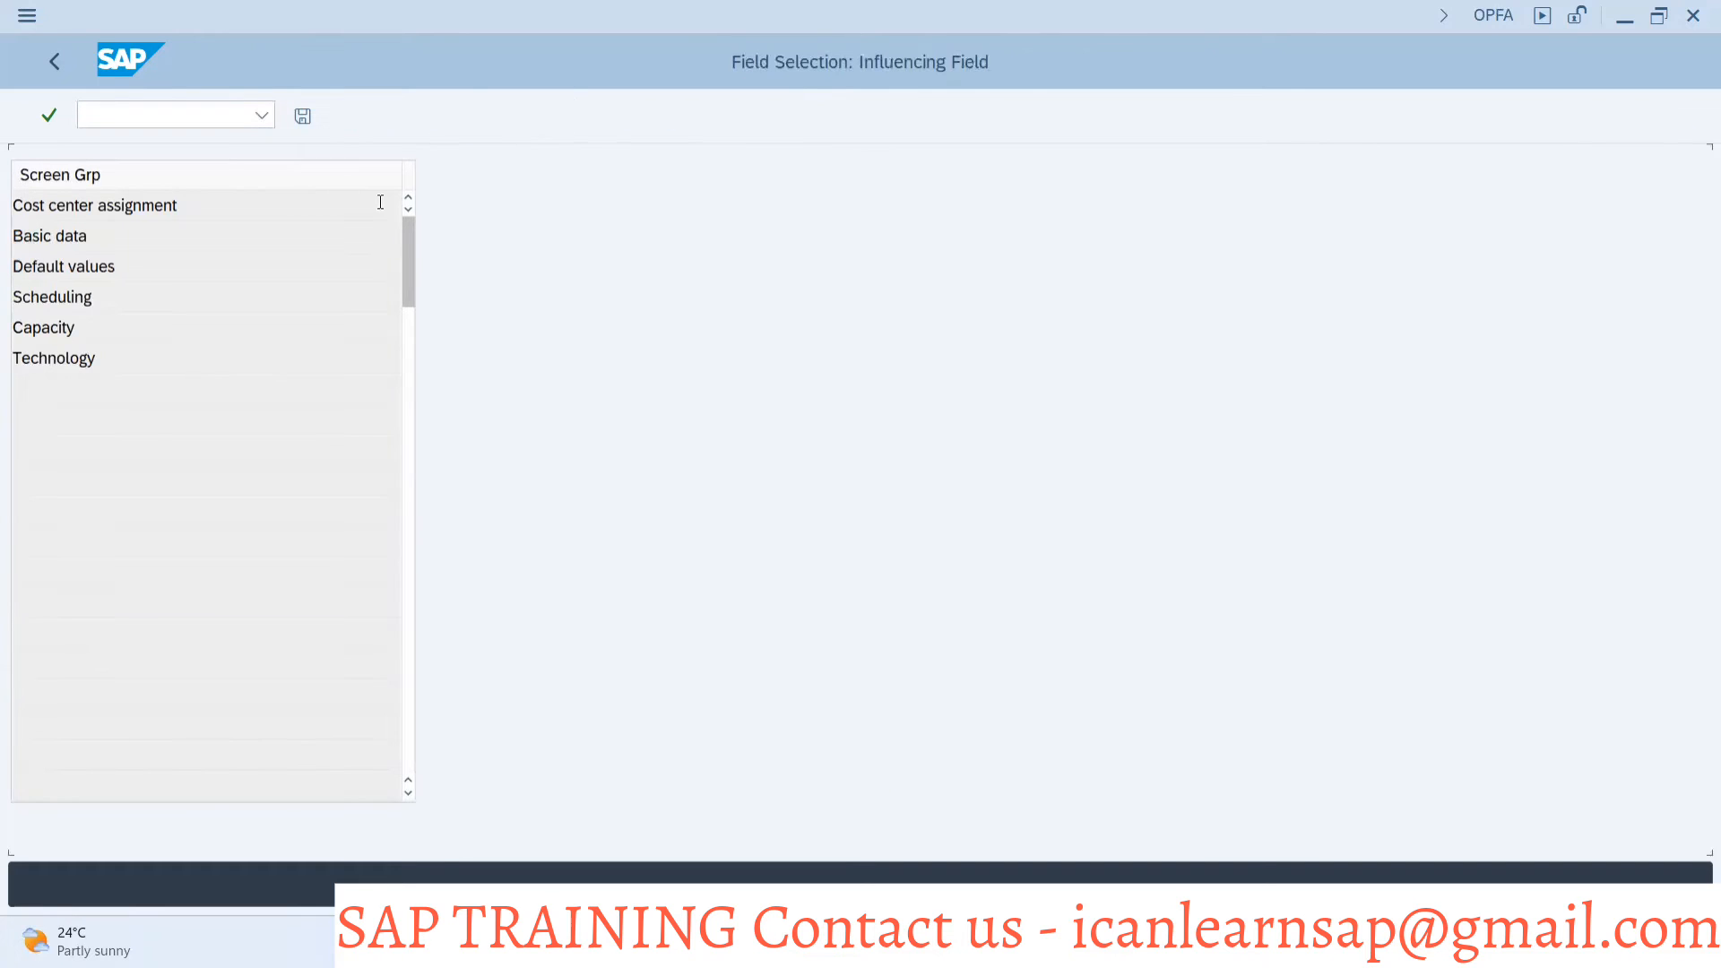
pyautogui.click(238, 235)
pyautogui.click(245, 269)
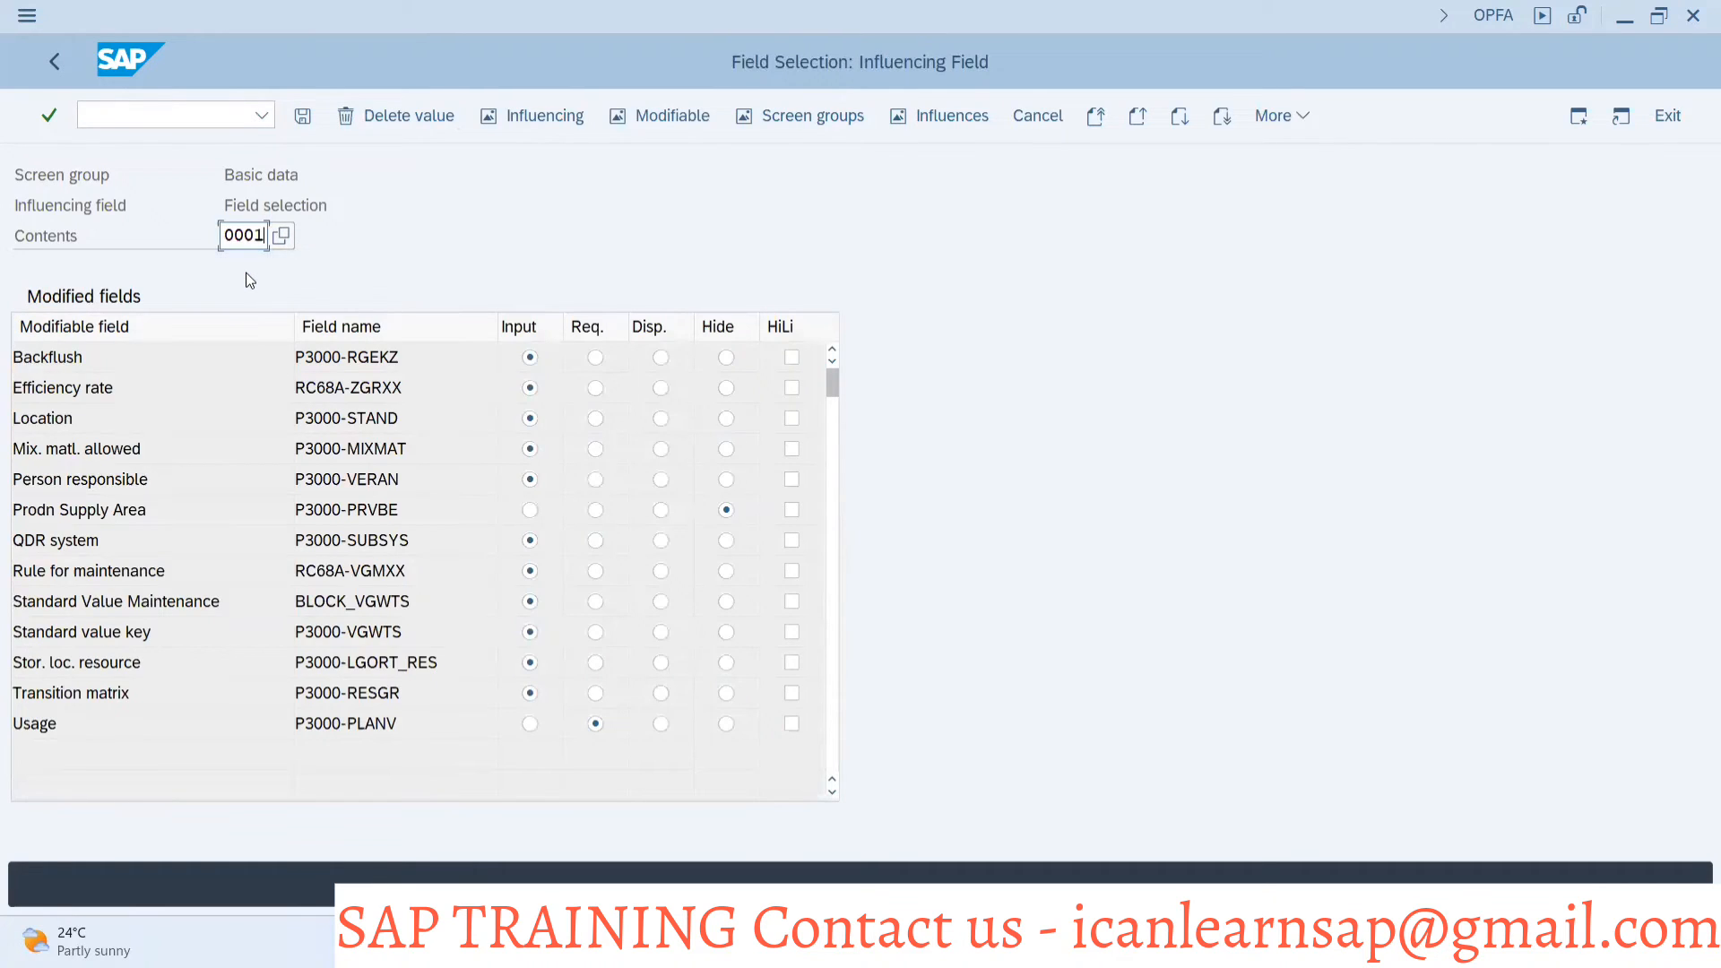
pyautogui.press('Return')
# Set Prodn Supply Area and QDR system to Input for value 0001 and save to the proposed customizing request
pyautogui.click(531, 541)
pyautogui.click(303, 116)
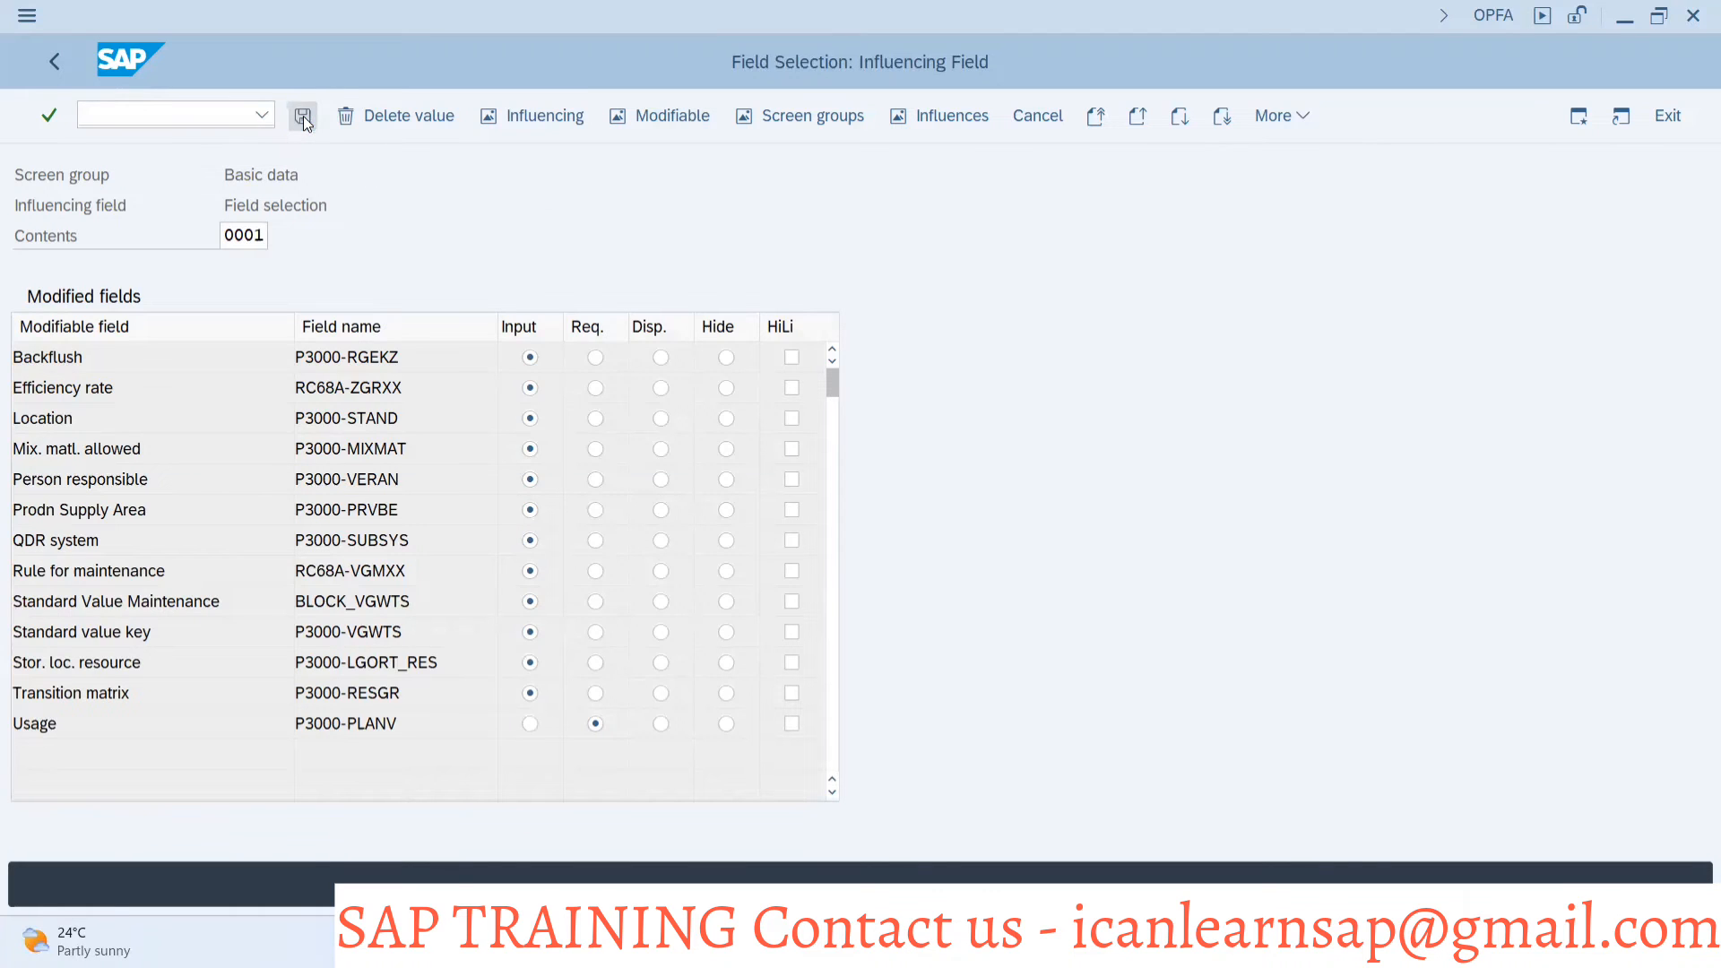
pyautogui.click(480, 448)
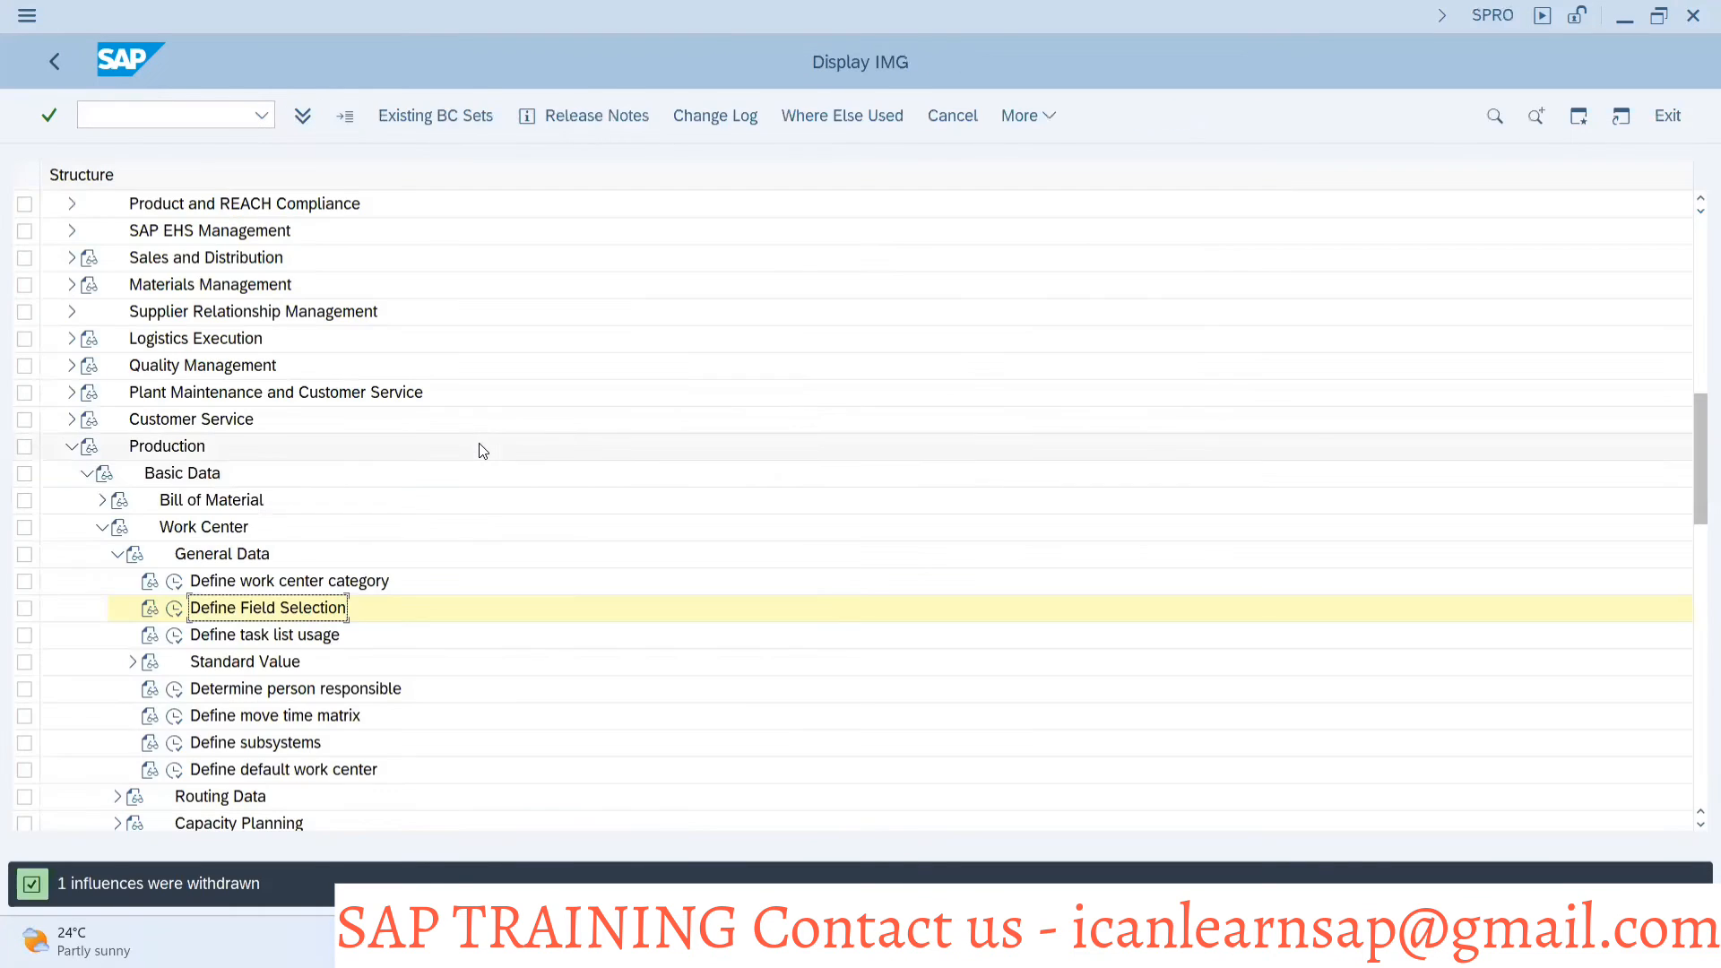
# Switch to the Create Work Center session, leave the current entry and reopen PLS-MOL in plant 1000 to check its basic data fields
pyautogui.hotkey('alt', 'Tab')
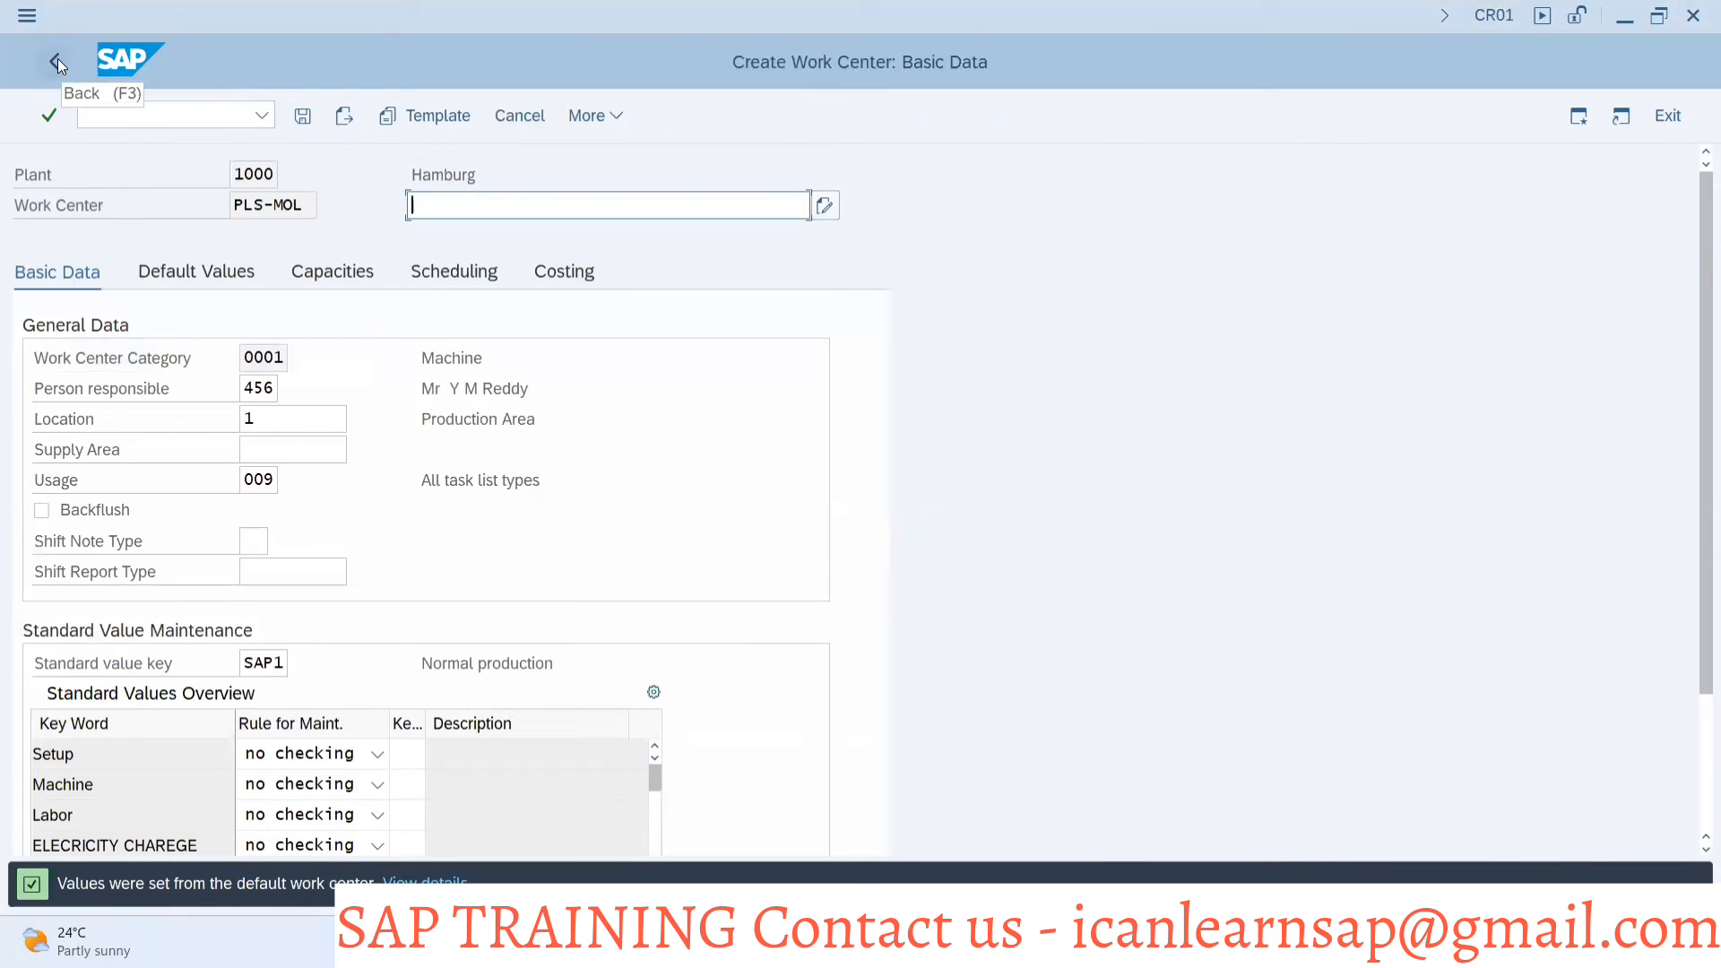
pyautogui.click(57, 61)
pyautogui.click(240, 267)
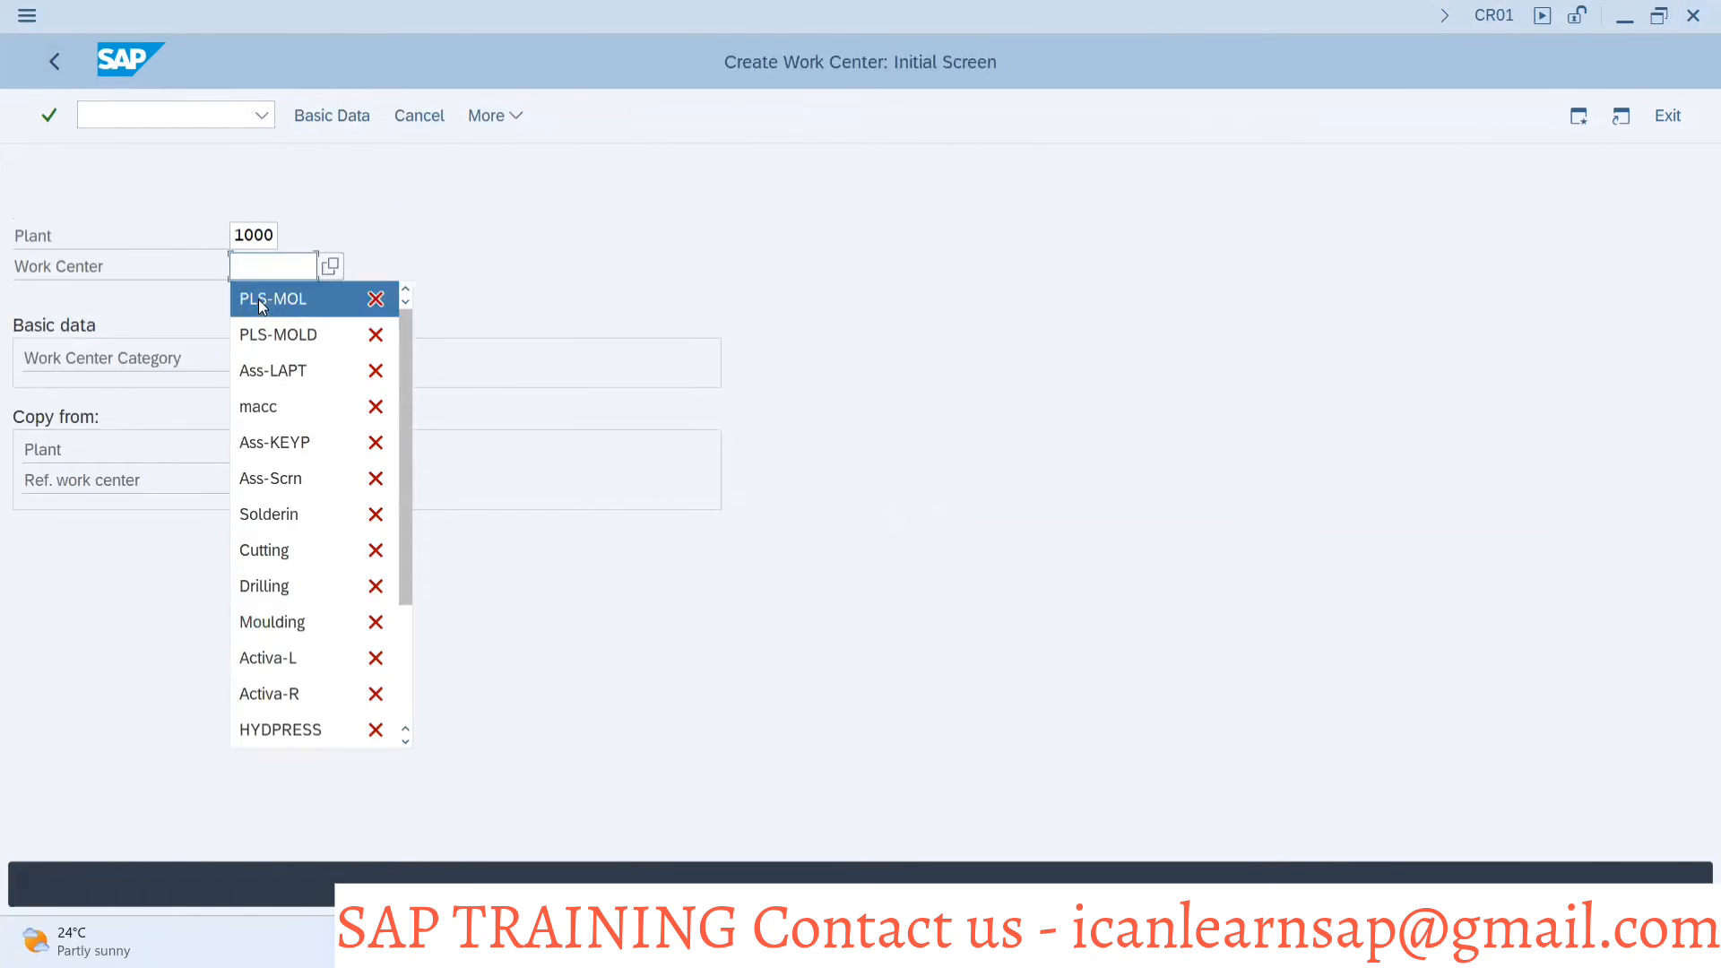
pyautogui.click(261, 303)
pyautogui.press('Return')
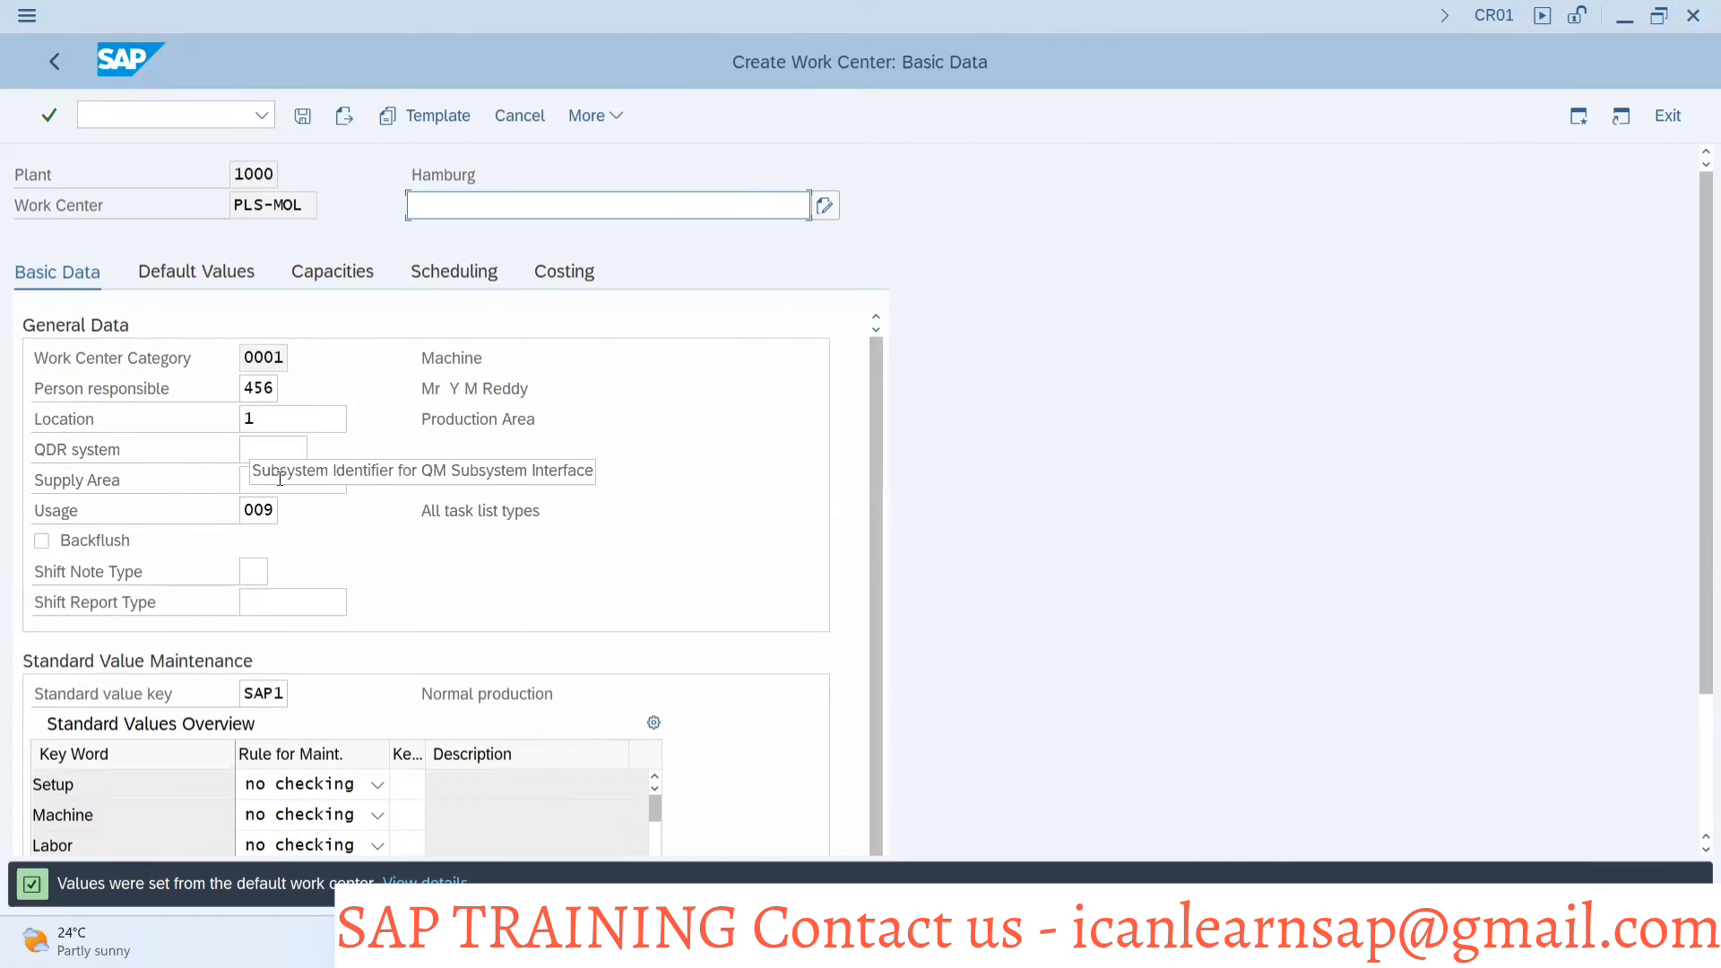
# Clear the Usage field, enter the description "wfwf" and submit the basic data to test whether Usage is mandatory
pyautogui.click(270, 517)
pyautogui.press('BackSpace')
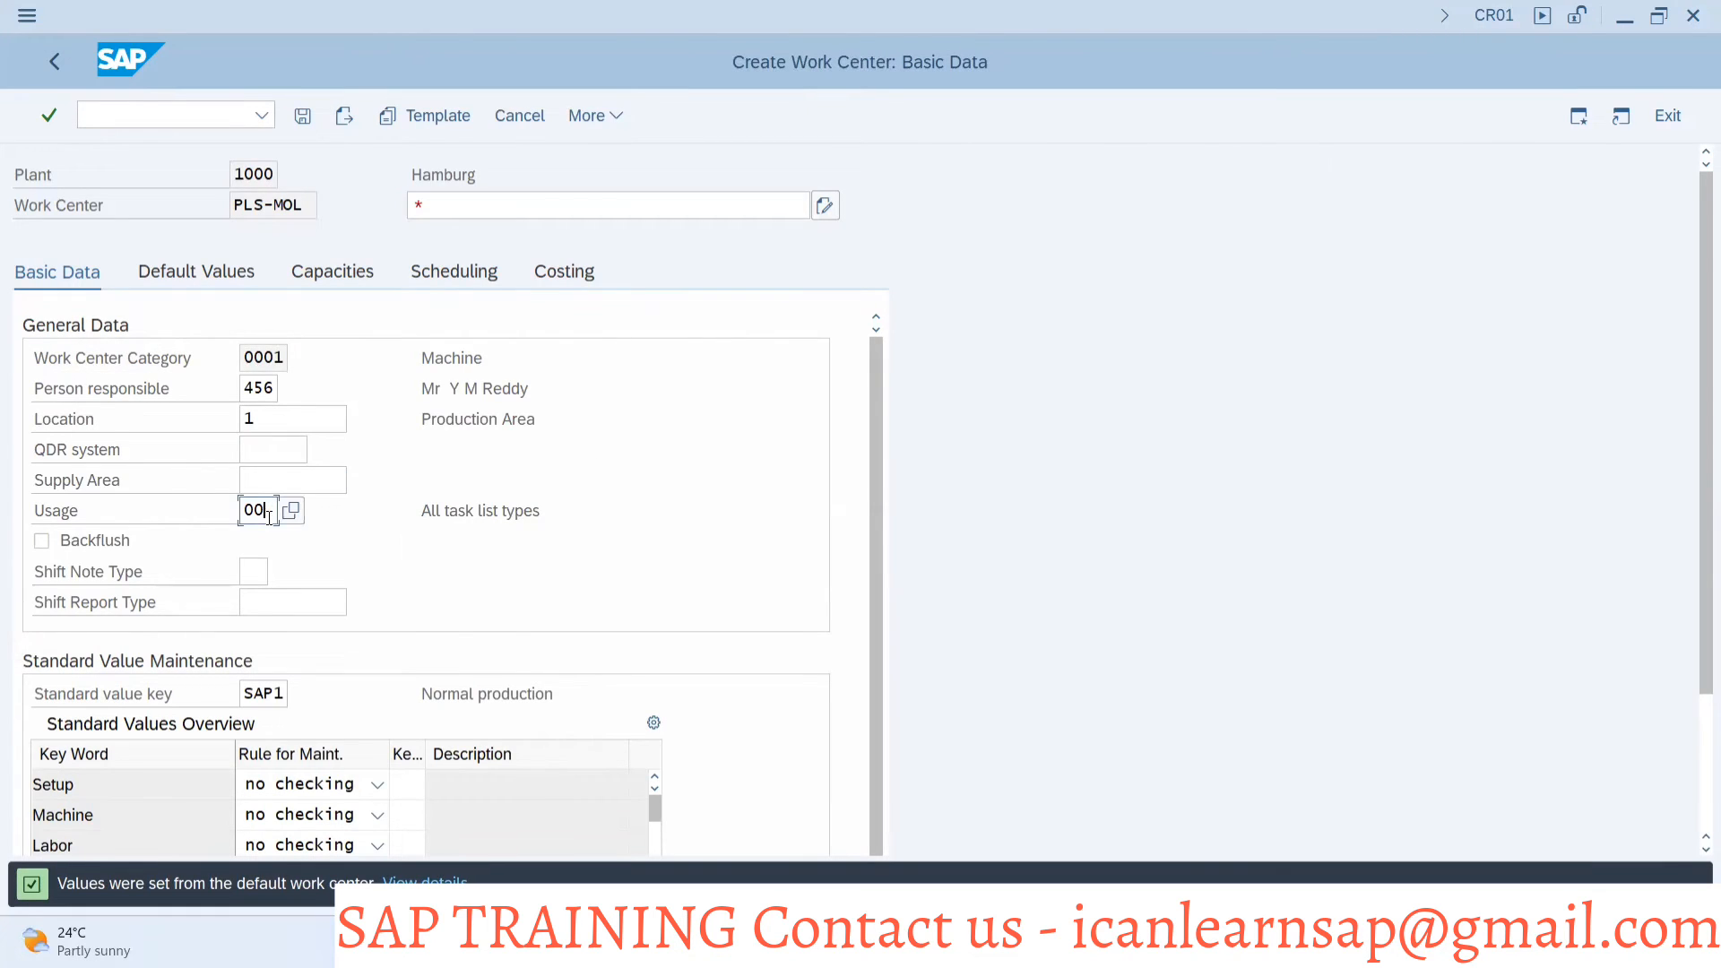
pyautogui.press('BackSpace')
pyautogui.press('BackSpace')
pyautogui.click(450, 559)
pyautogui.click(264, 573)
pyautogui.press('Return')
pyautogui.write('wfwf')
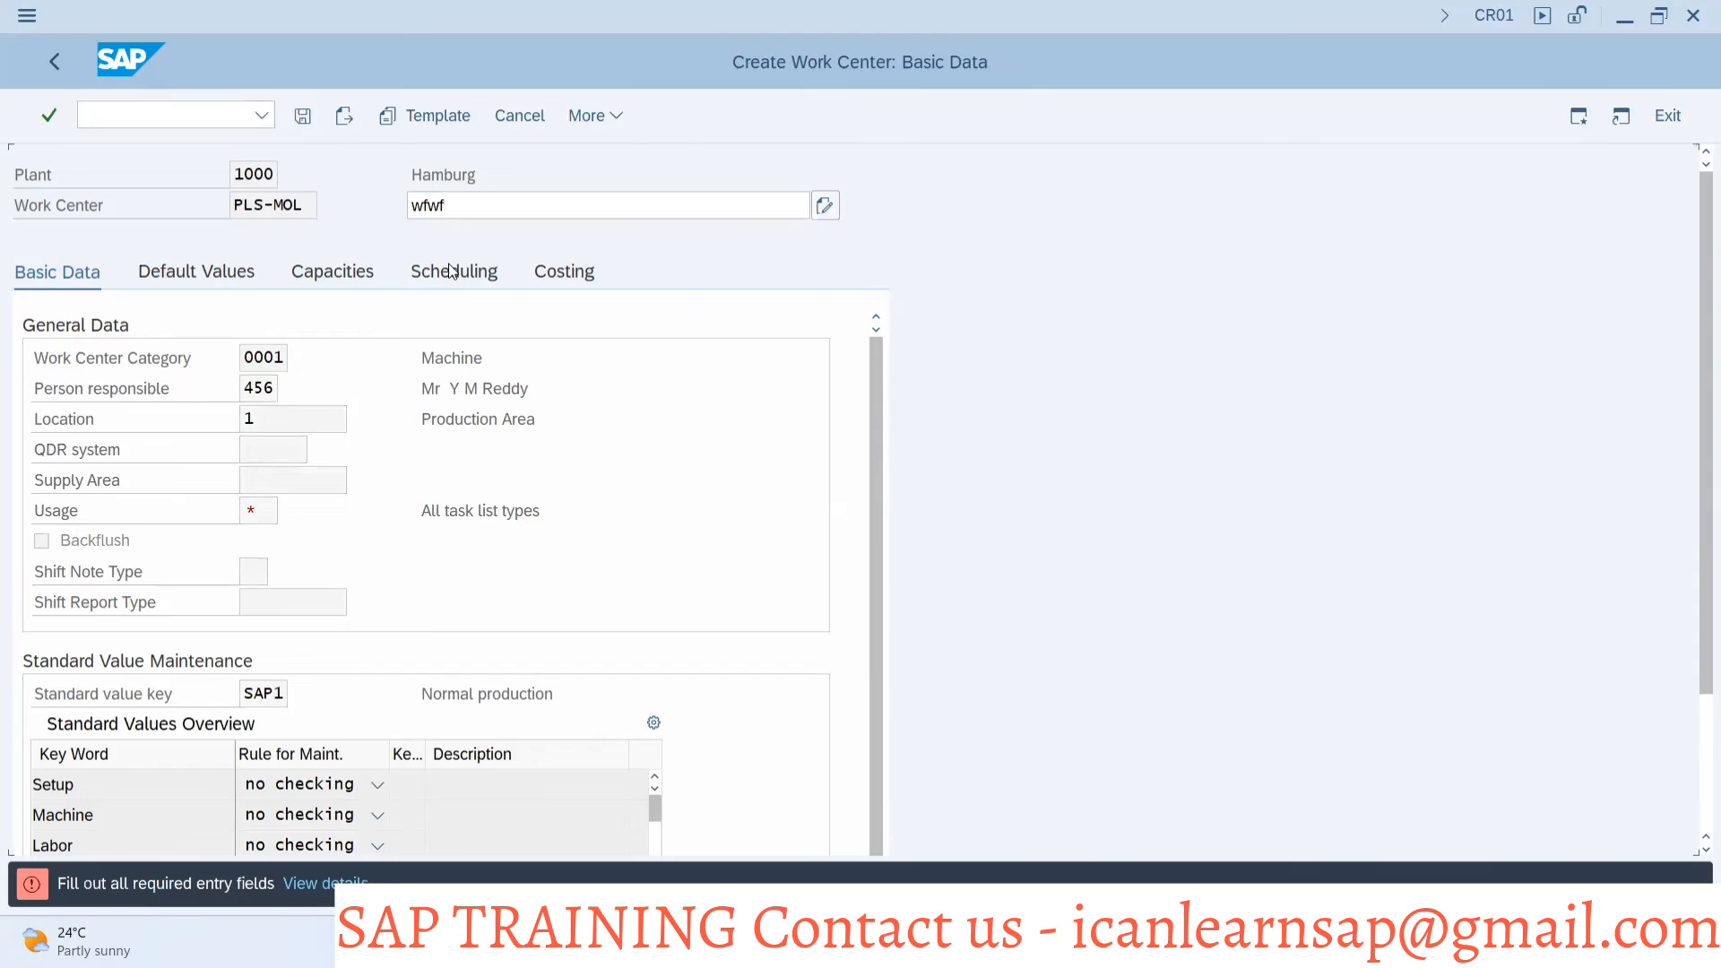
pyautogui.press('Return')
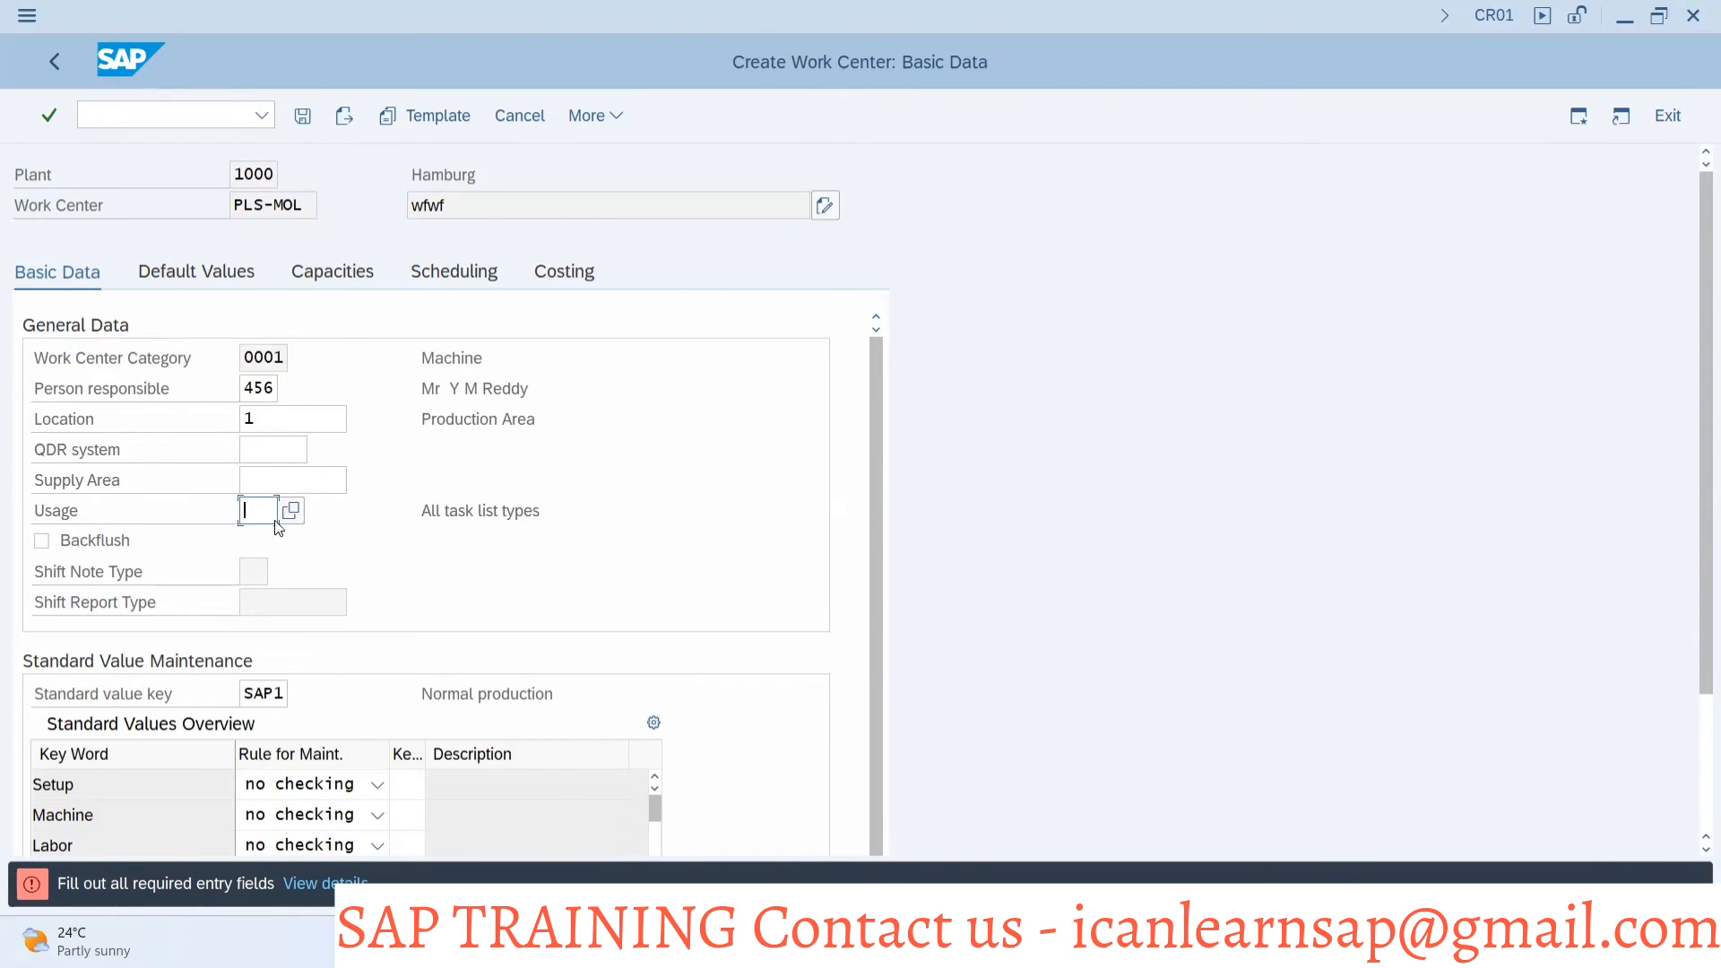
# Read the default work center path on the Configuration of Work Center slide in PowerPoint and return to the SAP customizing structure
pyautogui.hotkey('alt', 'Tab')
pyautogui.hotkey('alt', 'Tab')
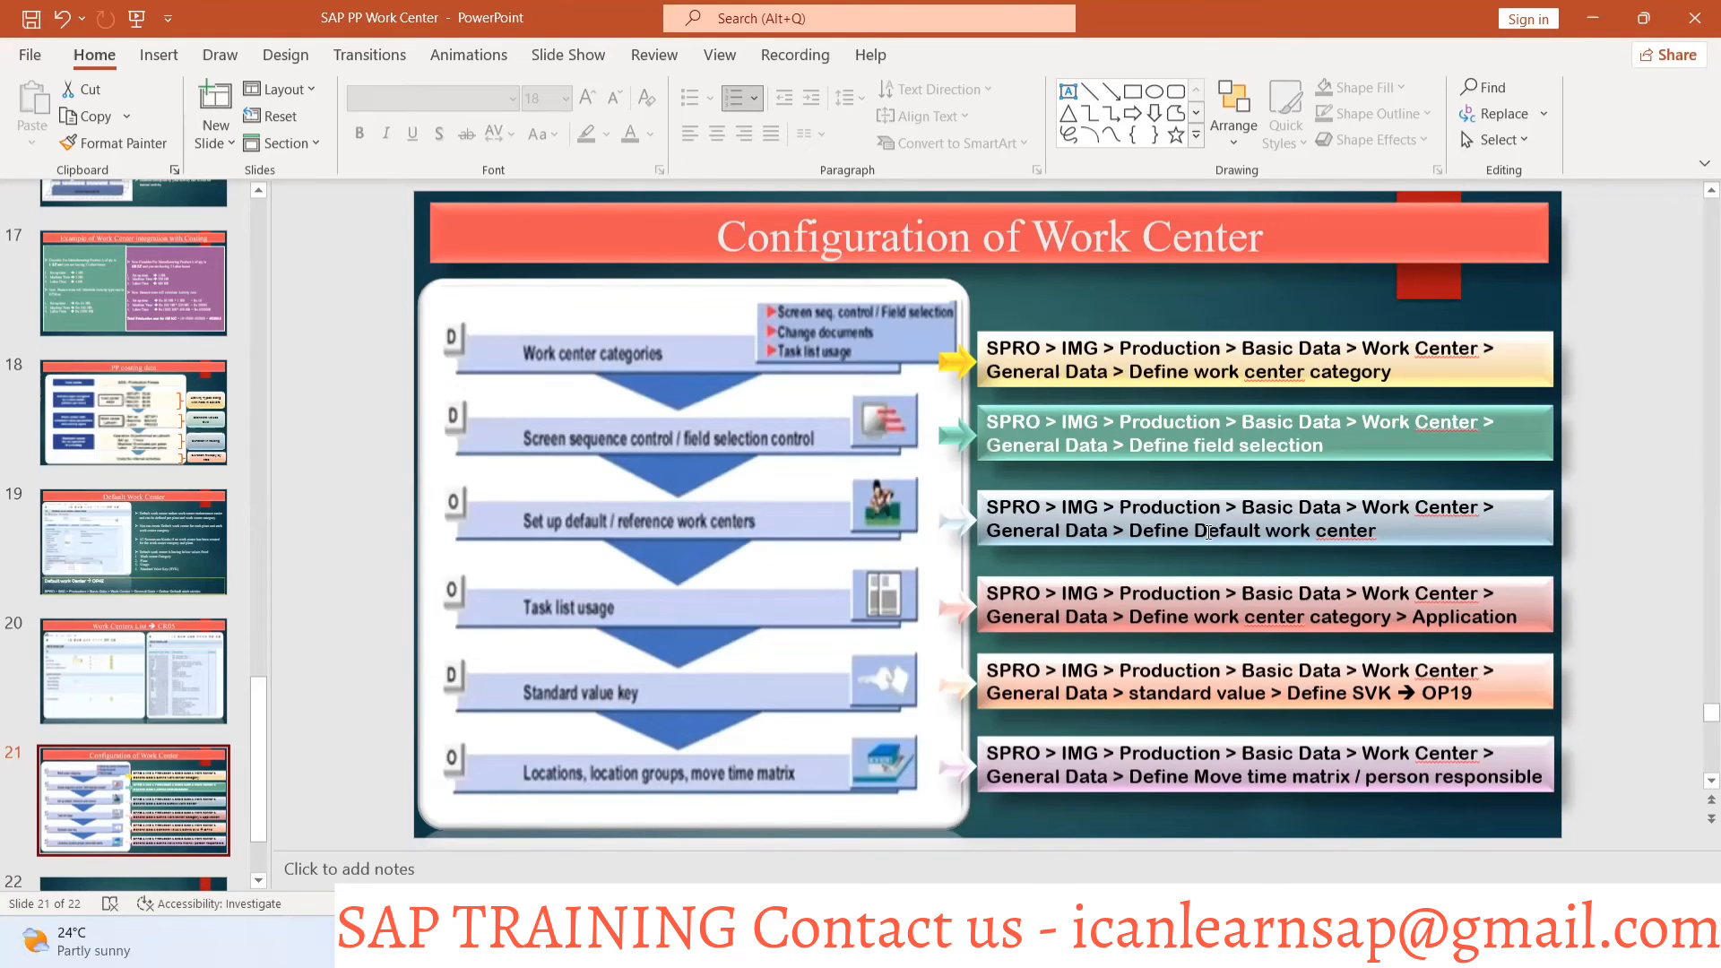
pyautogui.hotkey('alt', 'Tab')
pyautogui.press('Tab')
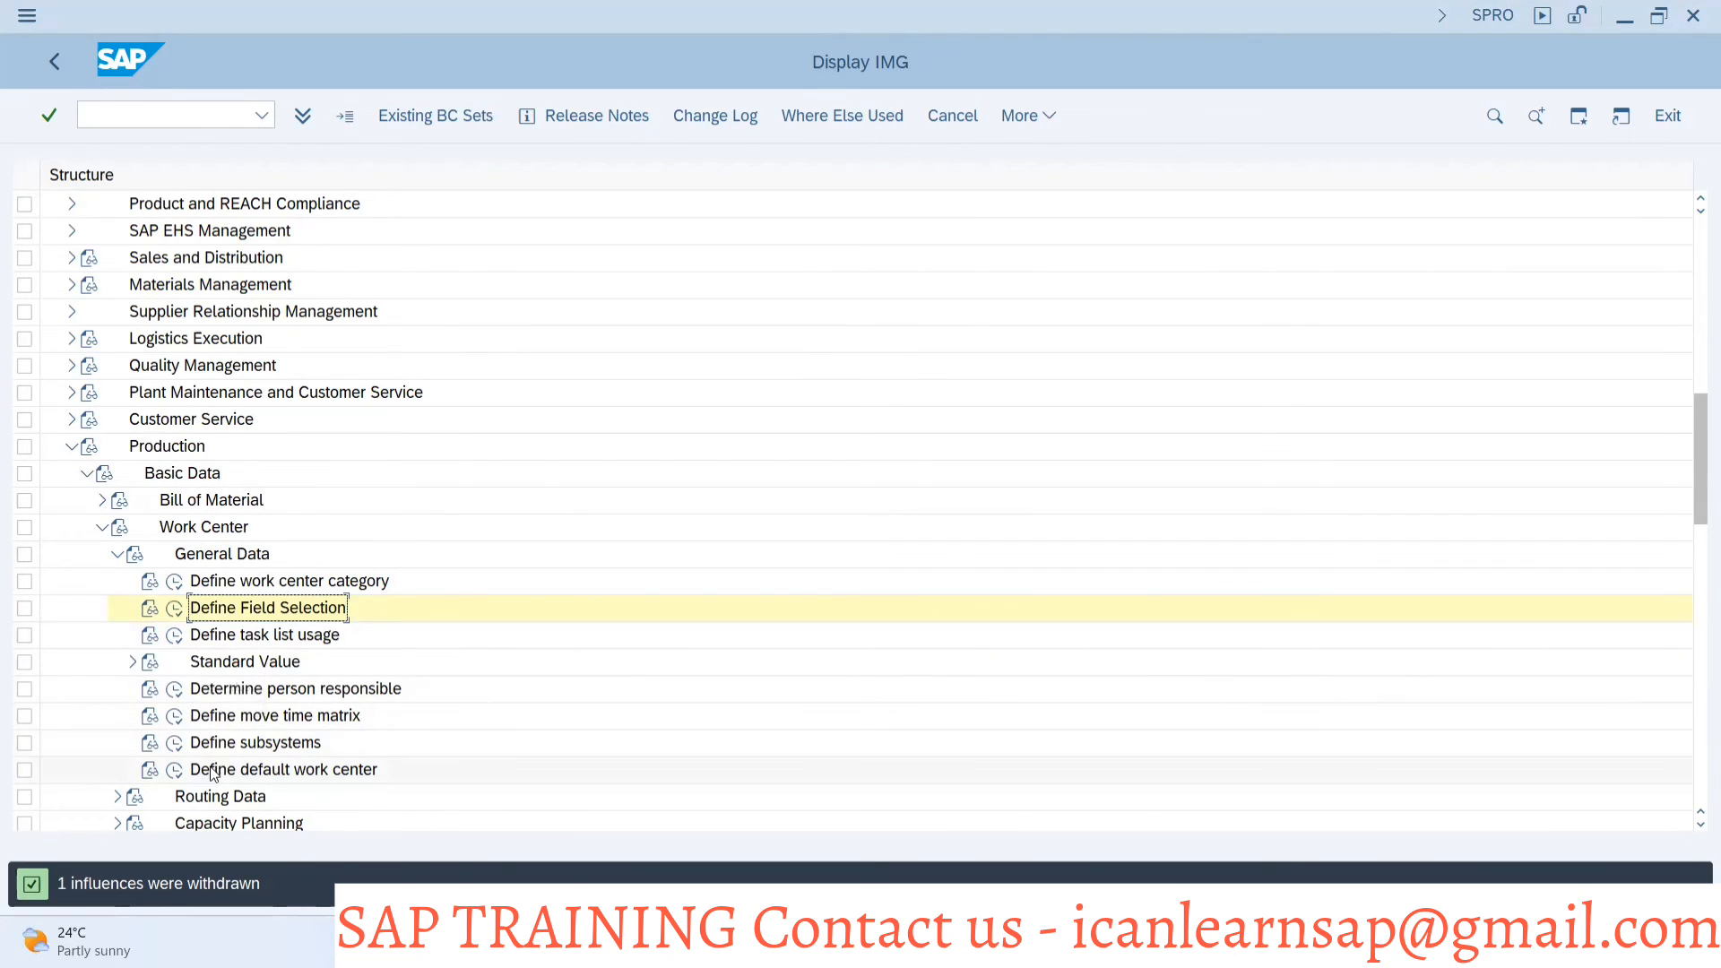
# Open Define default work center for plant 1000 and category 0001, and view its basic data and default values
pyautogui.click(174, 769)
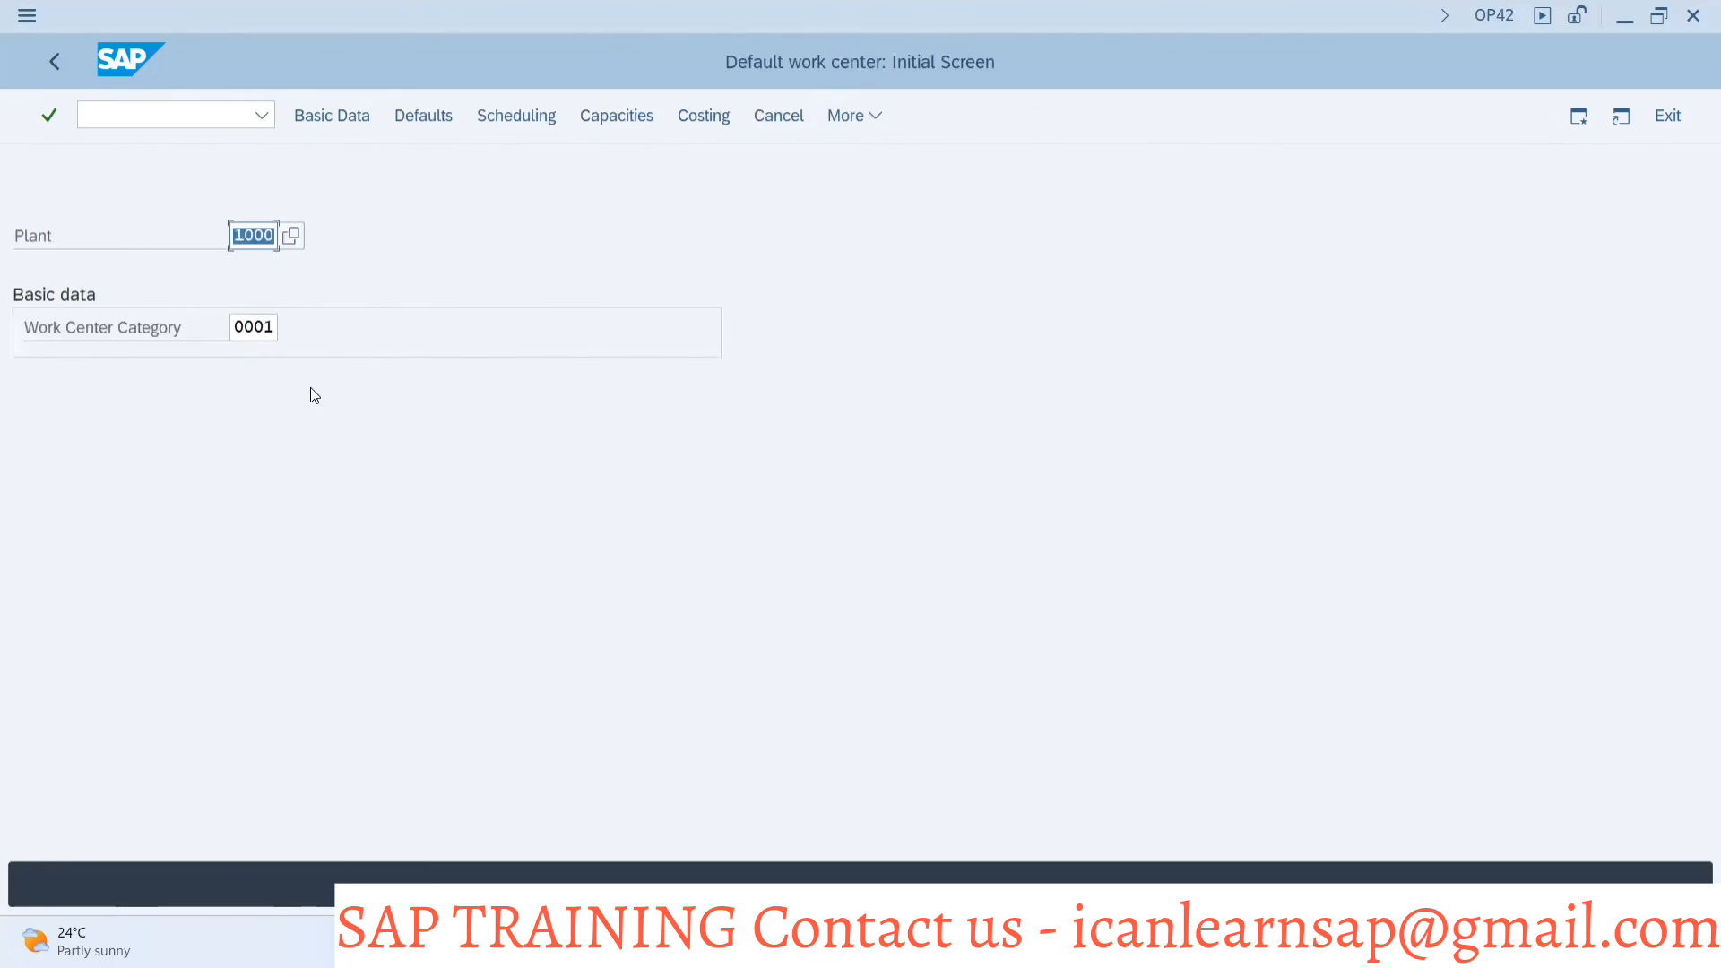
pyautogui.press('Return')
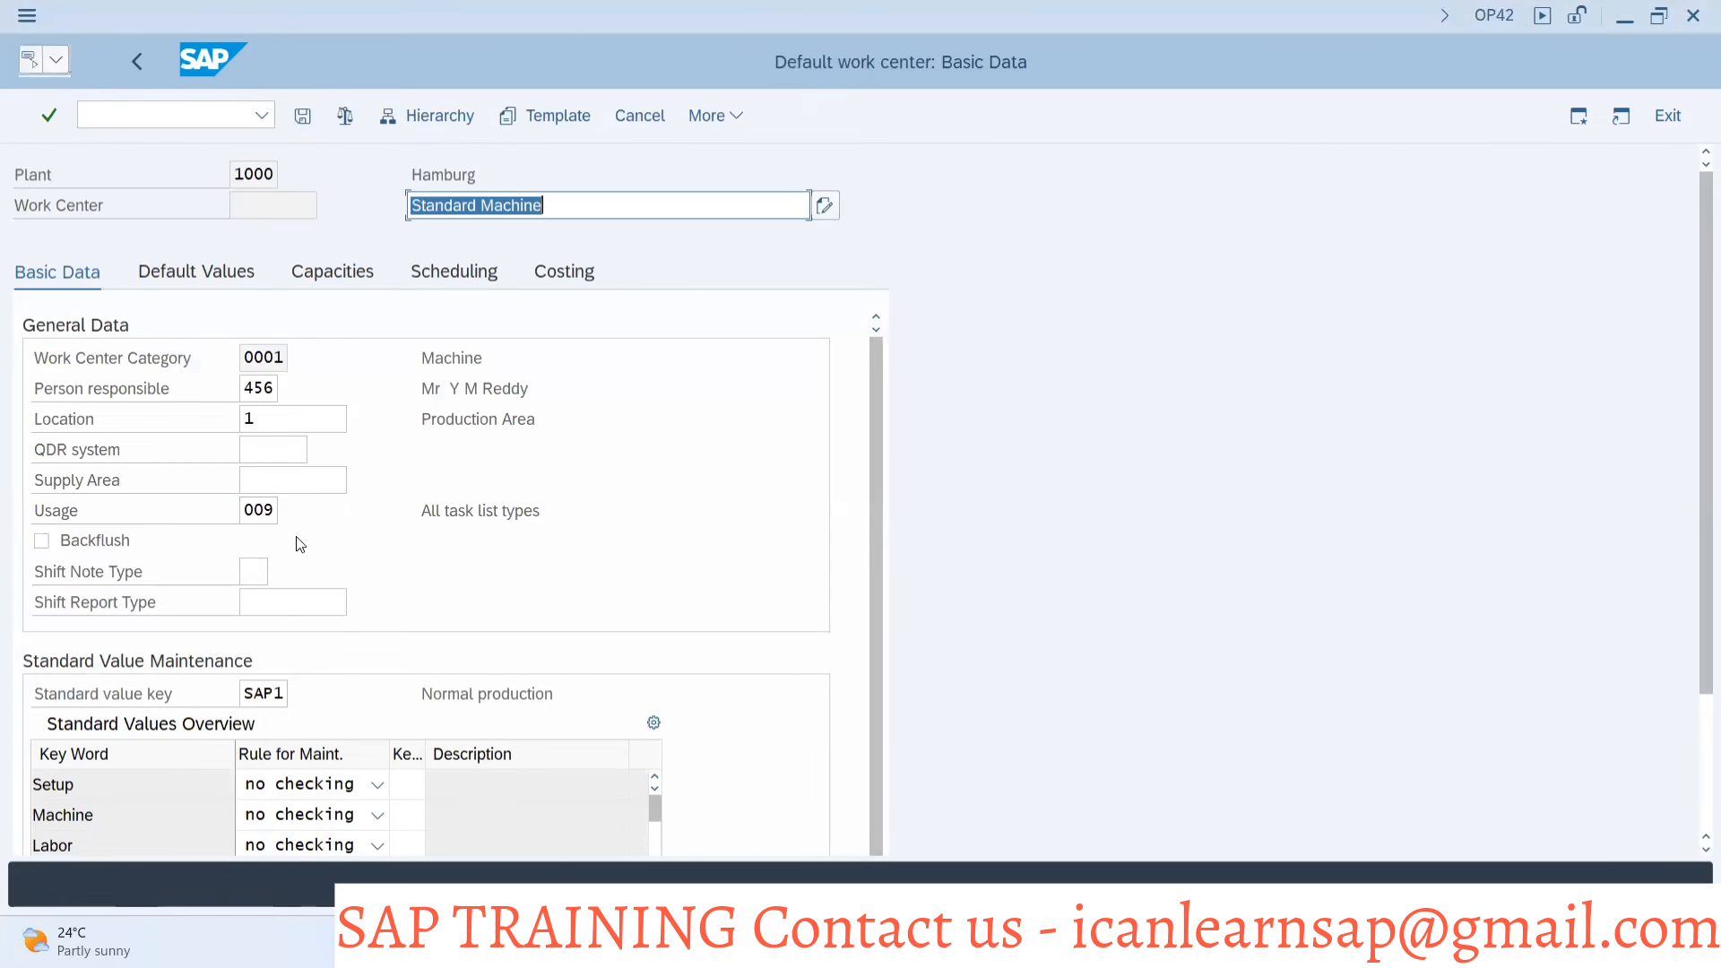
pyautogui.click(195, 273)
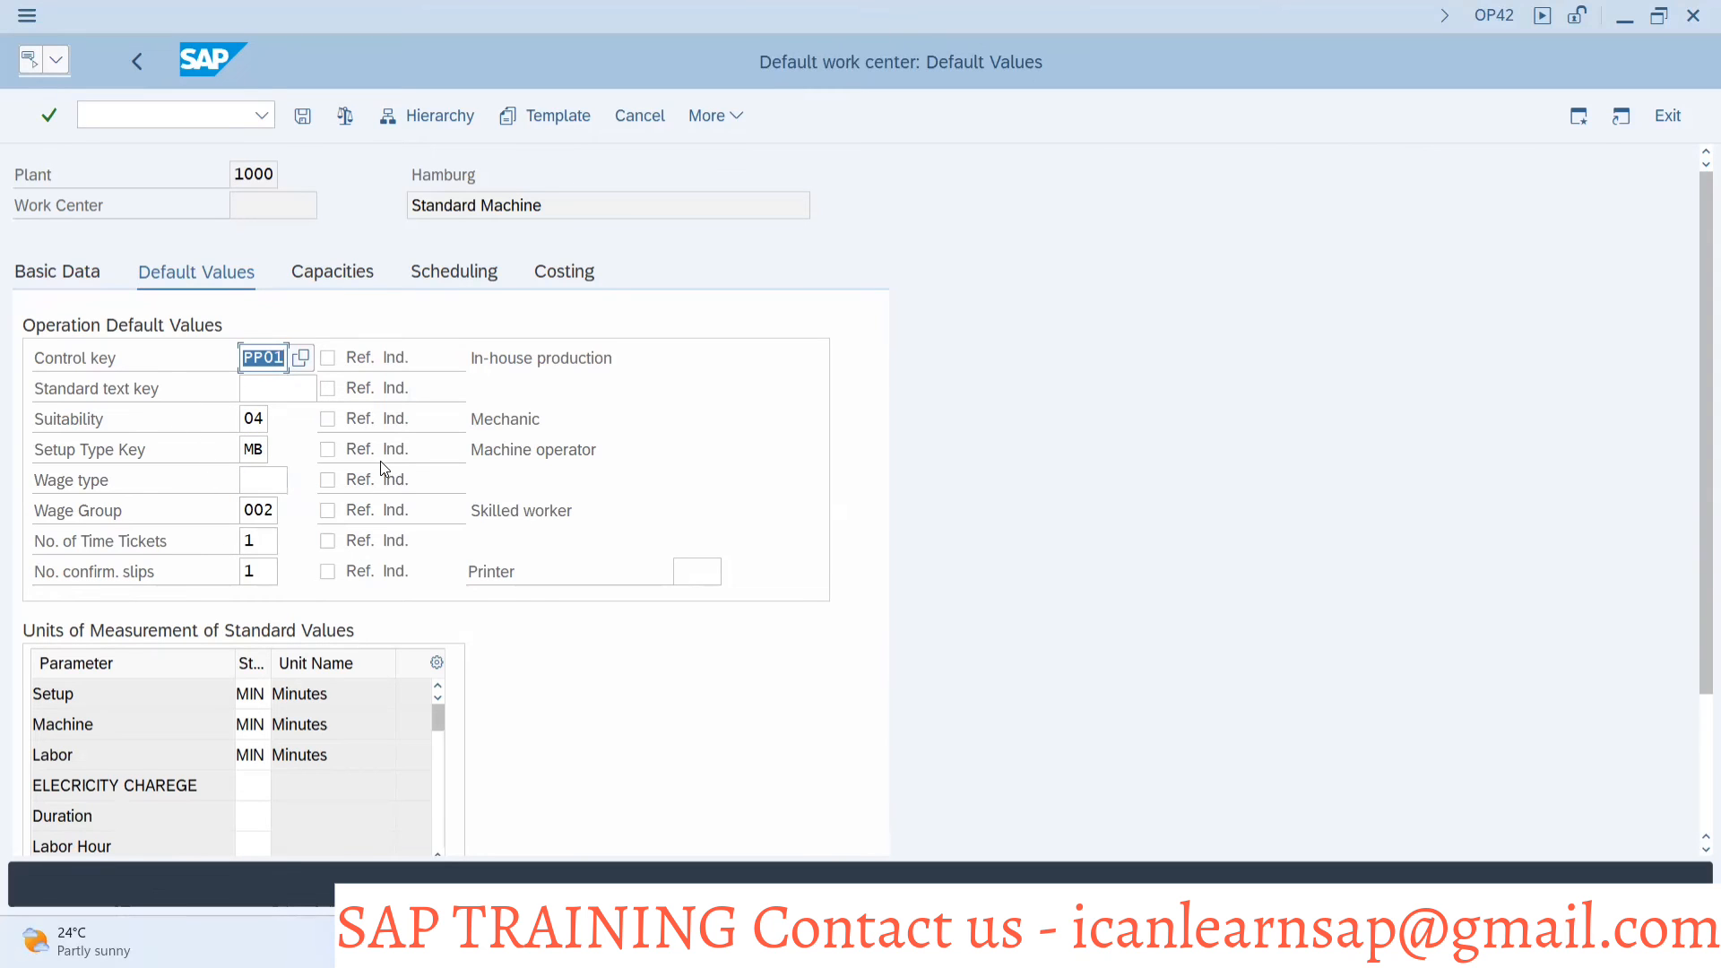
# Switch past the Create Work Center session back to the Configuration of Work Center slide in PowerPoint
pyautogui.hotkey('alt', 'Tab')
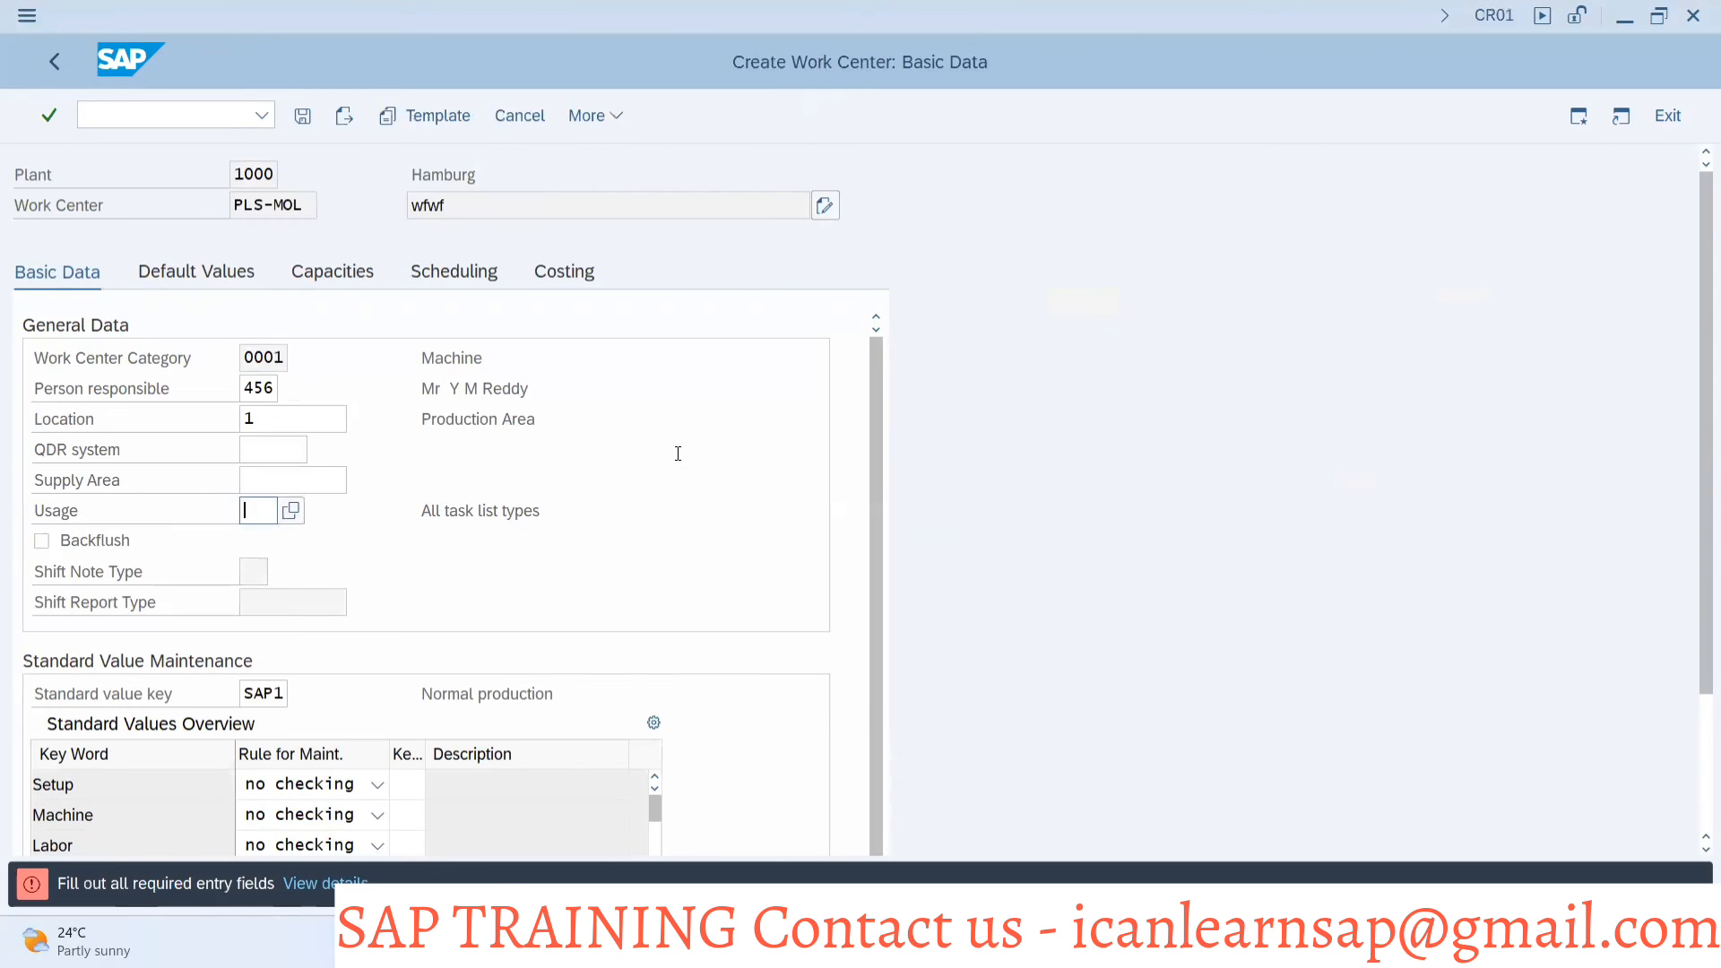
pyautogui.hotkey('alt', 'Tab')
pyautogui.hotkey('alt', 'Tab')
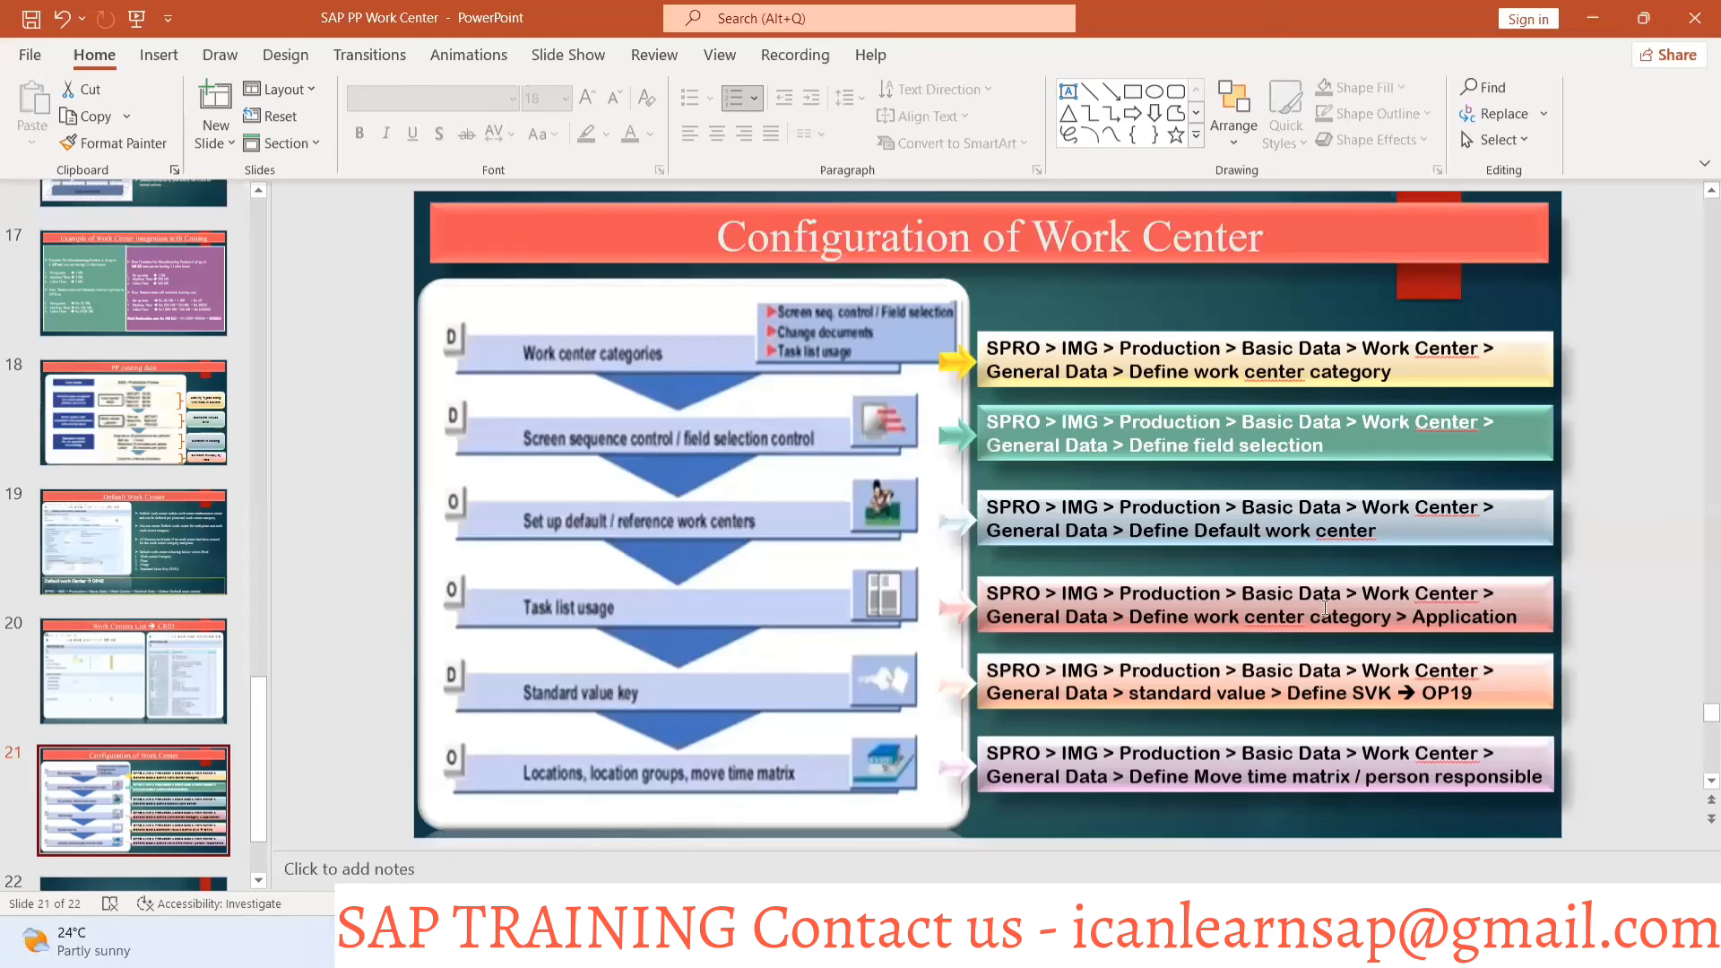